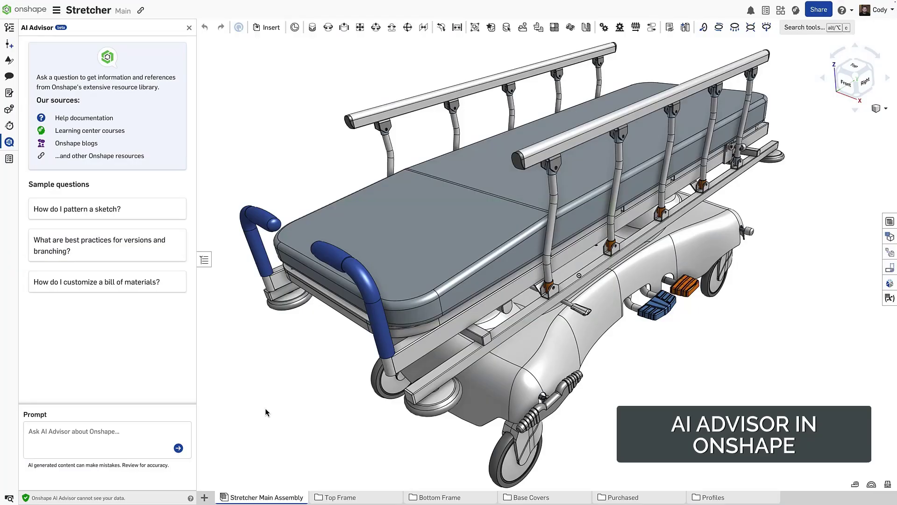
Ask the AI Advisor 'what is your purpose?'.
click(142, 428)
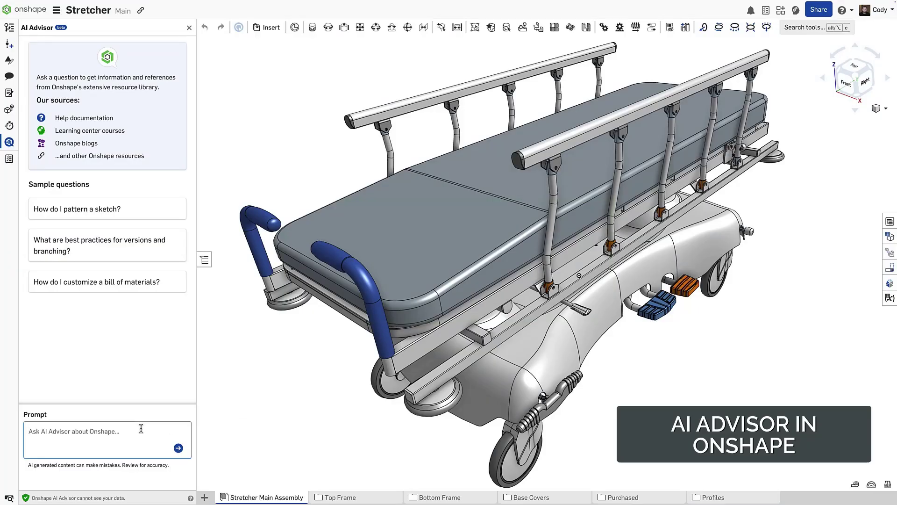
text(what is you)
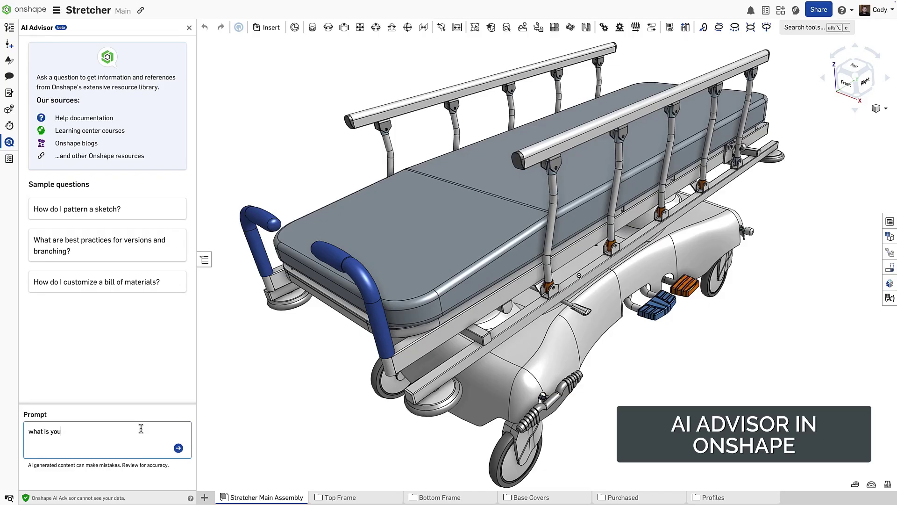
text(r purpose?)
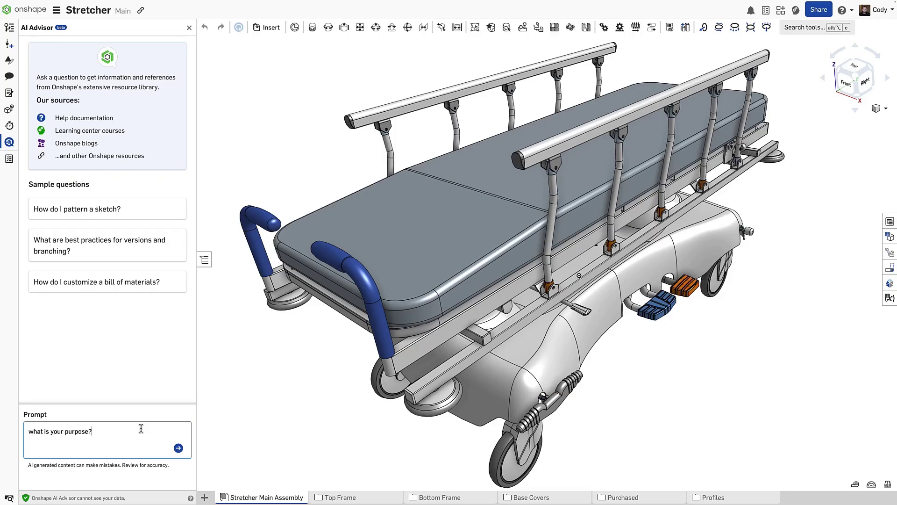
key(Return)
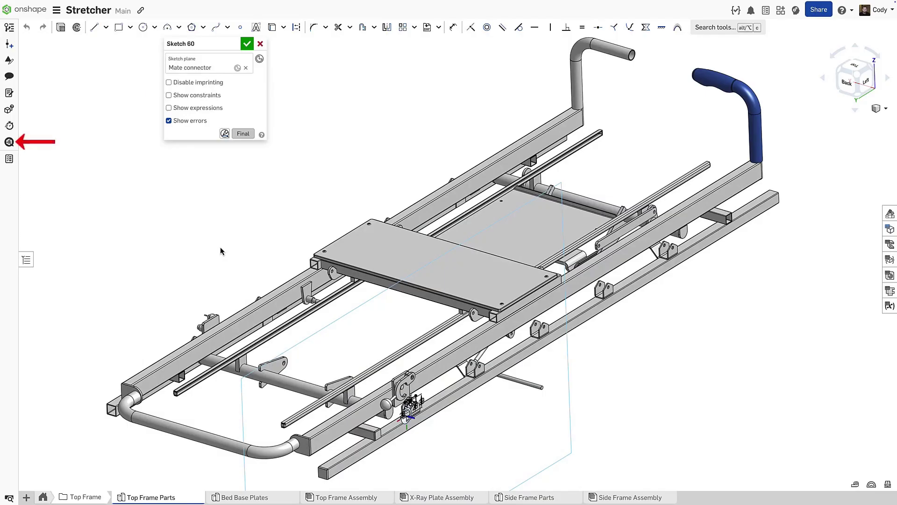
Ask the AI Advisor 'how do i pattern a sketch?'.
click(9, 142)
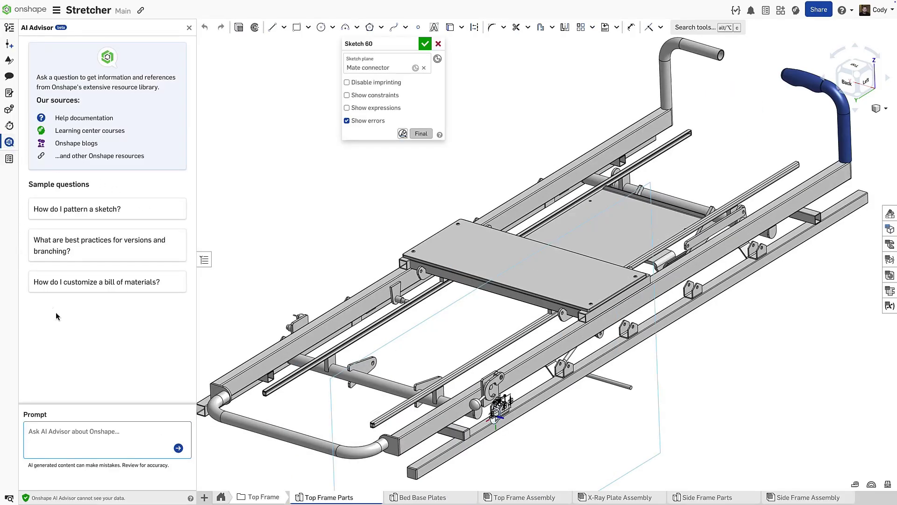
text(how)
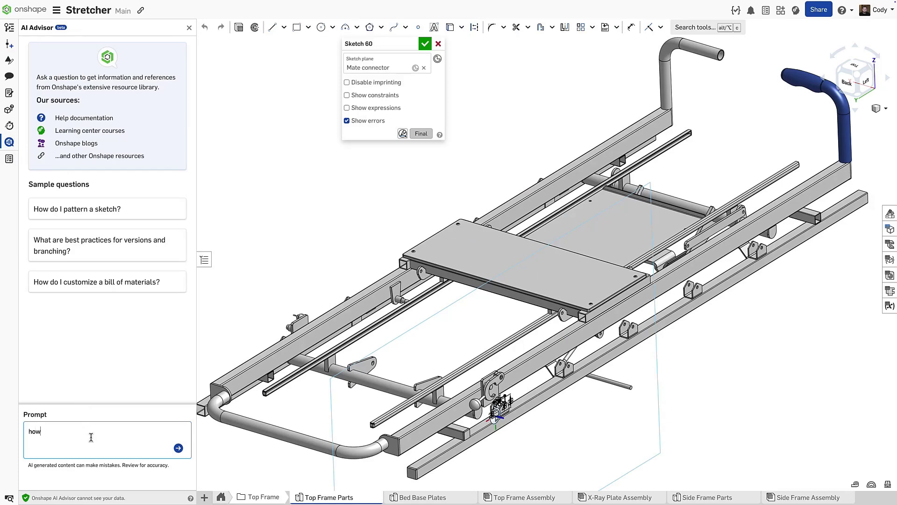
text( do i pattern a sketch?)
key(Return)
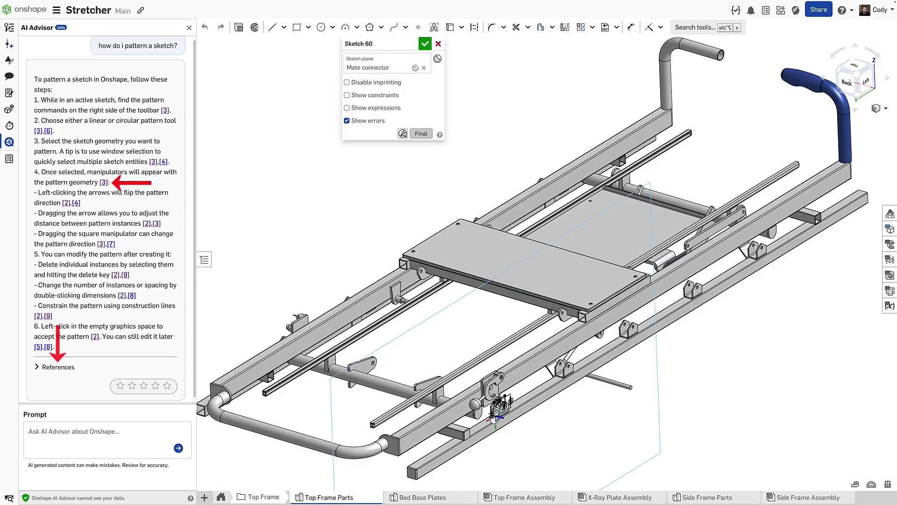
Expand the answer's references and open the Tech Tip: Sketch Patterns article.
click(58, 367)
scroll(140, 318, down, 4)
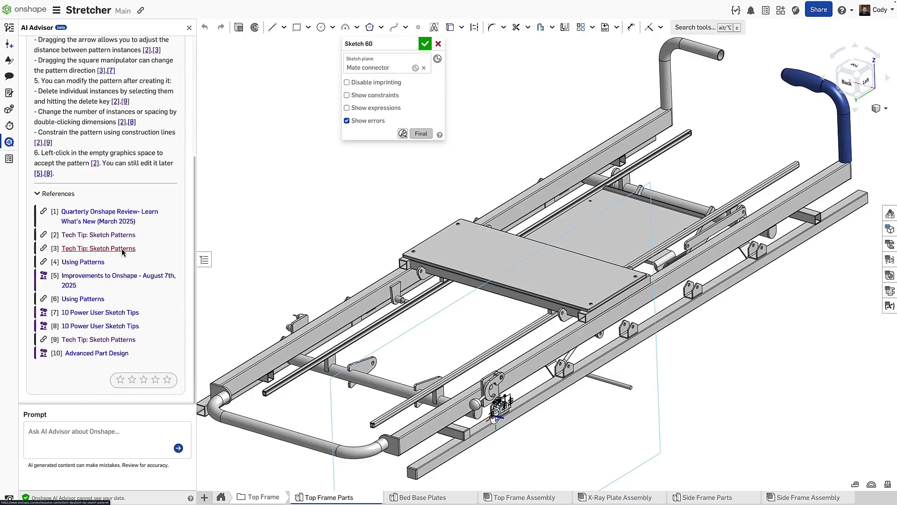
click(122, 249)
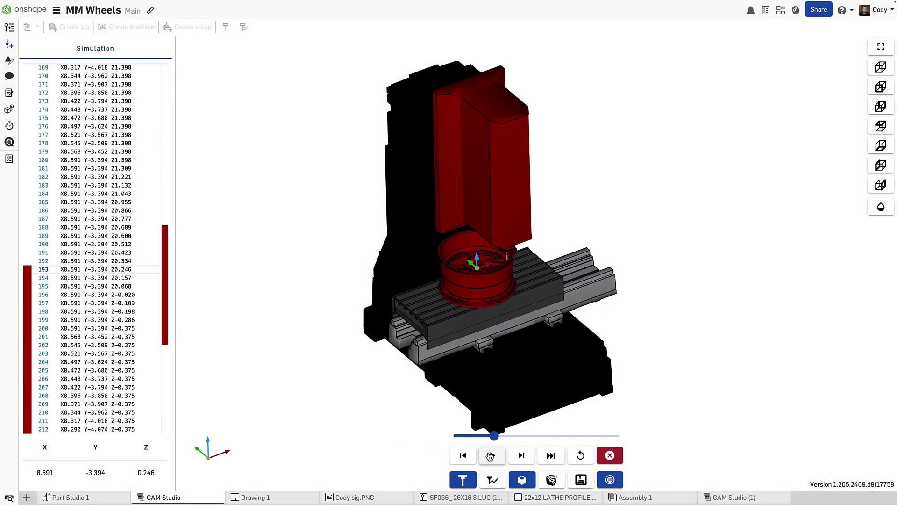
Pause the CAM simulation and ask the AI Advisor how to prevent tool collisions with the part or fixture.
click(490, 456)
click(8, 142)
click(90, 432)
text(how can i keep my )
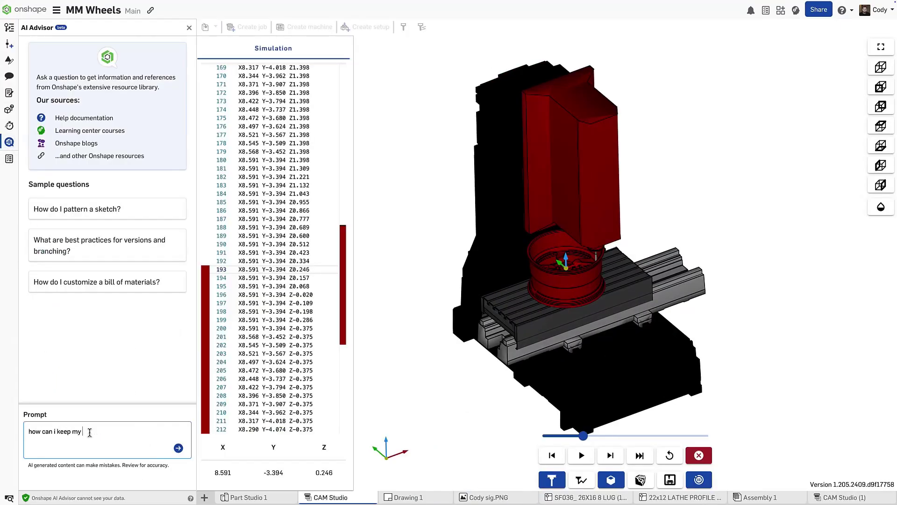
text(tool from colliding with my part or fixture in cam studio?)
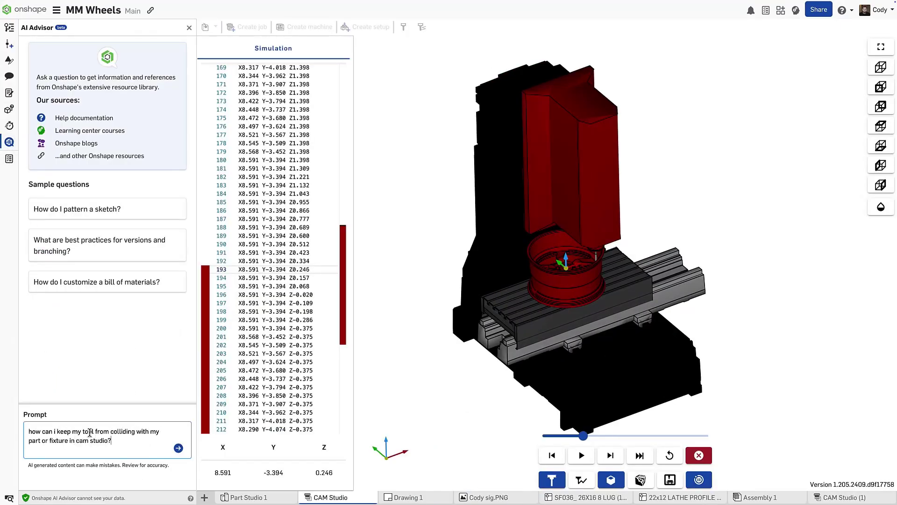
key(Return)
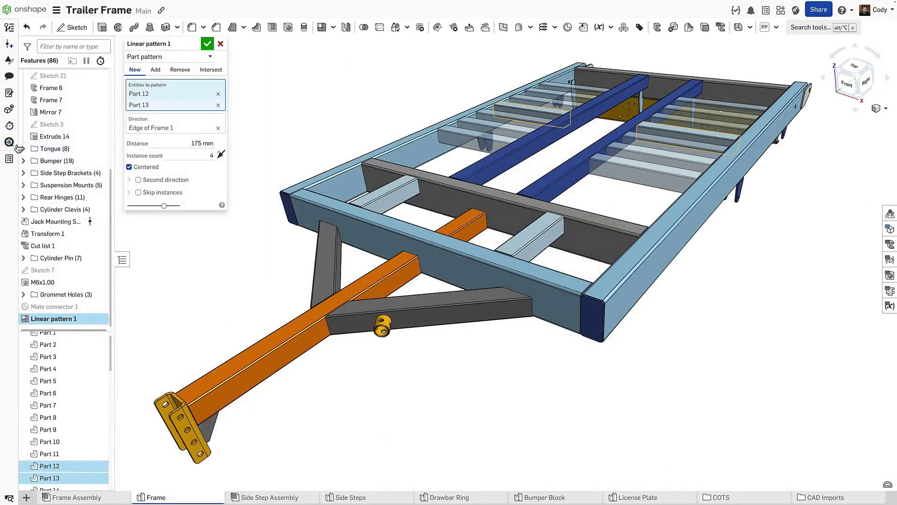
Ask the AI Advisor for a conditional operator statement based on #trailerWidth.
click(9, 142)
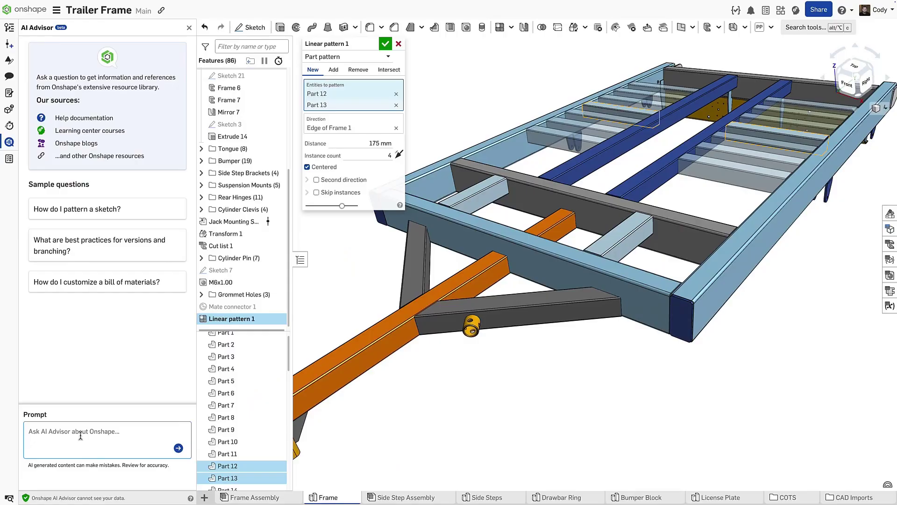
text(write a conditional operator statement that says "if the)
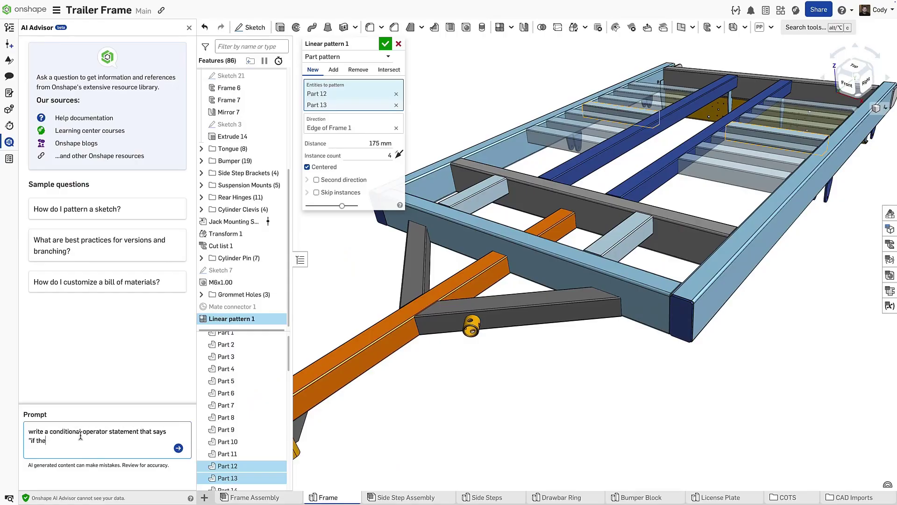
text( #trailerWidth is less than 28mm, the val)
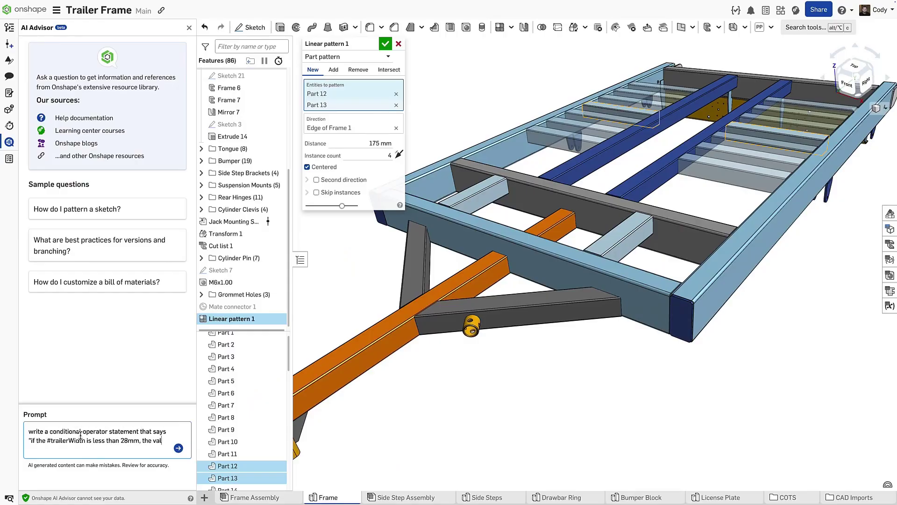
text(ue should be 4, if not the value should be 6")
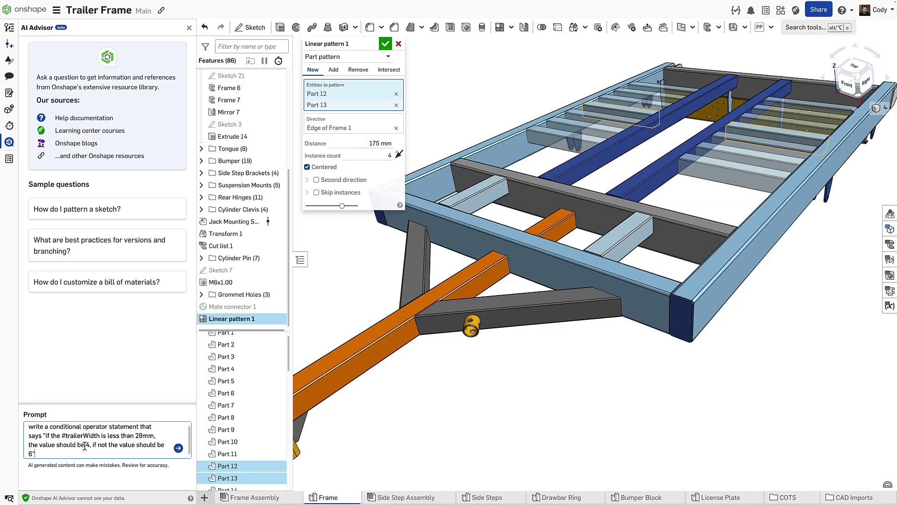
click(179, 449)
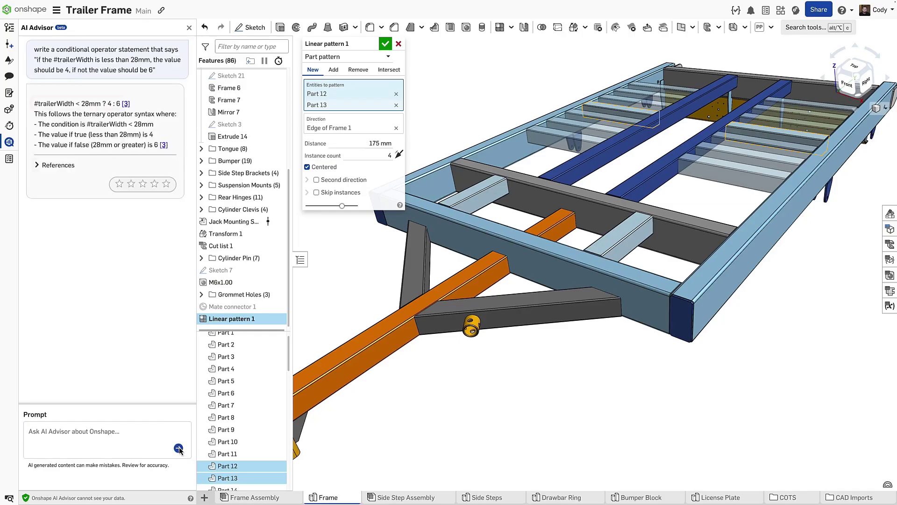
Set Linear pattern 1's instance count to #trailerWidth < 28mm ? 4 : 6 and confirm.
drag(123, 103, 36, 103)
key(ctrl+c)
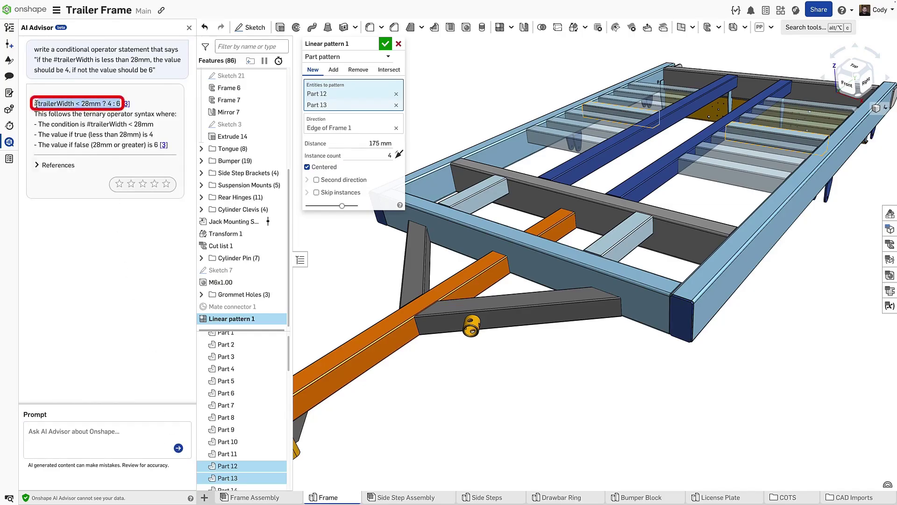
click(372, 155)
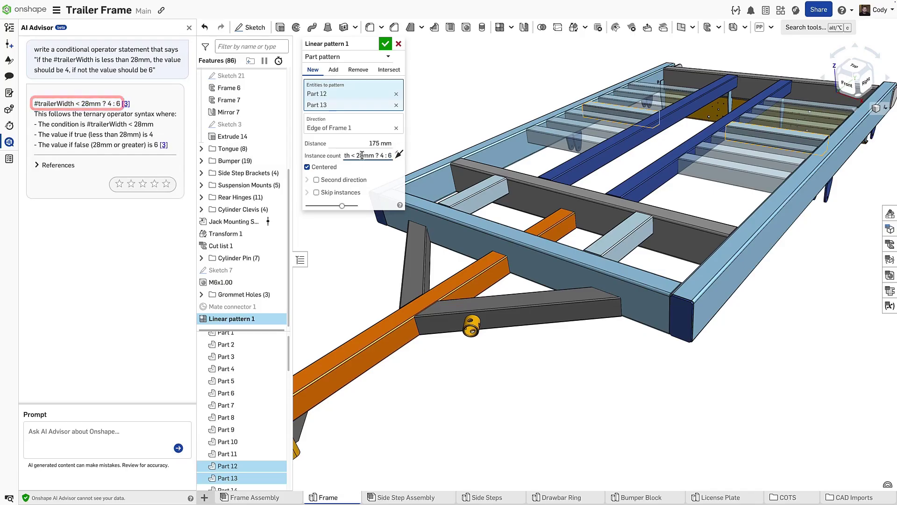
key(ctrl+v)
click(385, 44)
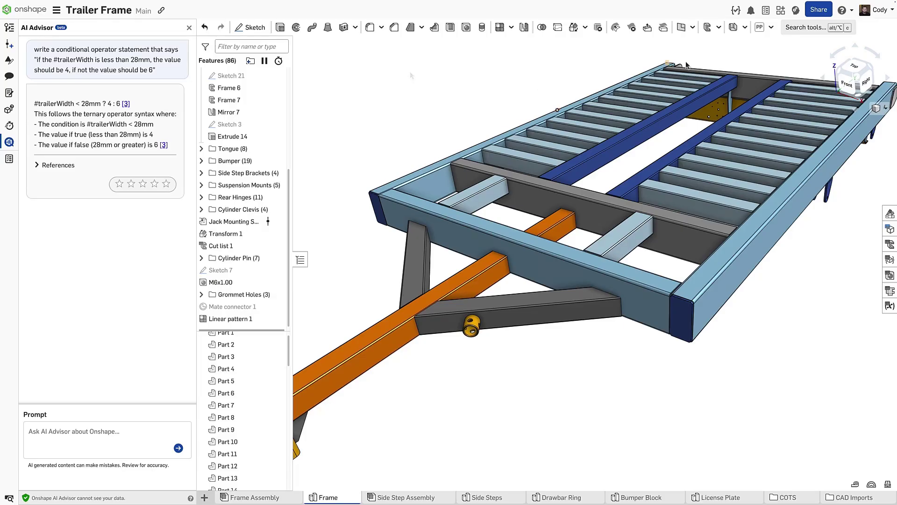
Go to company settings from the account menu to reach the AI Advisor preference.
click(877, 10)
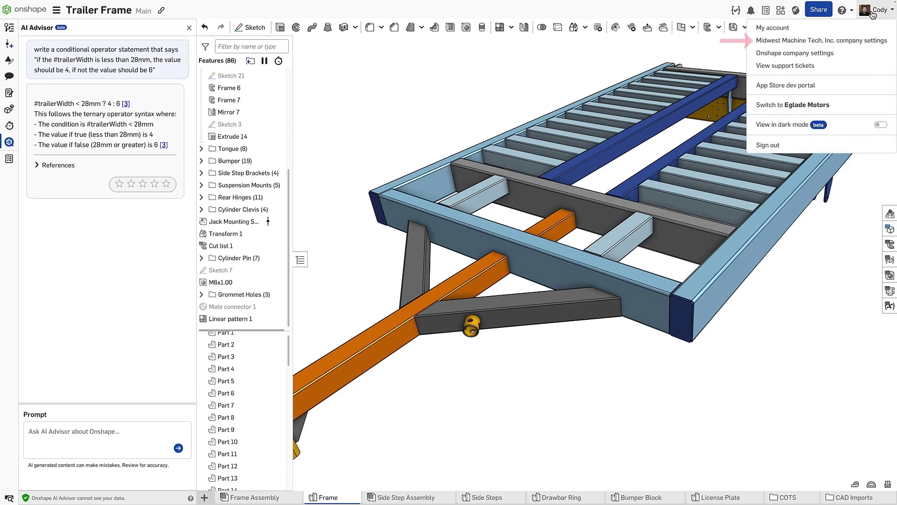
click(864, 39)
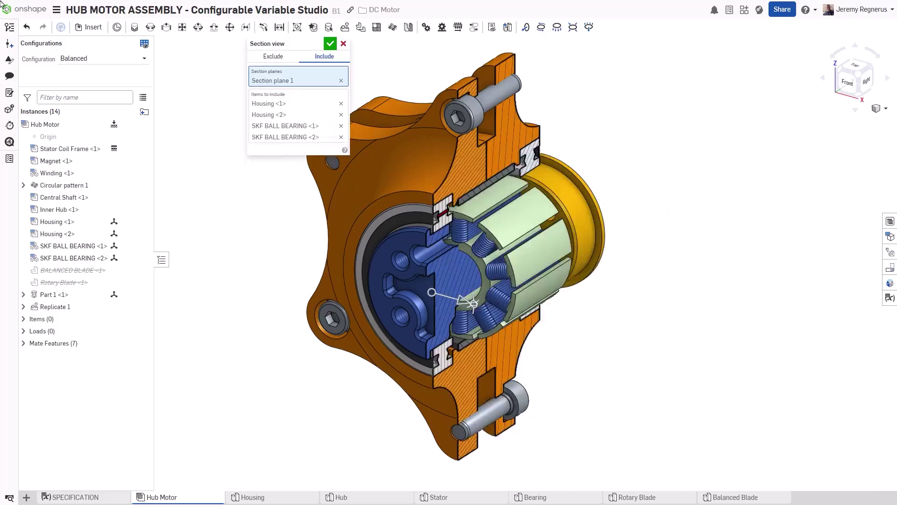
Finish the motor section view, return to isometric, and open the SPECIFICATION Variable Studio.
key(Return)
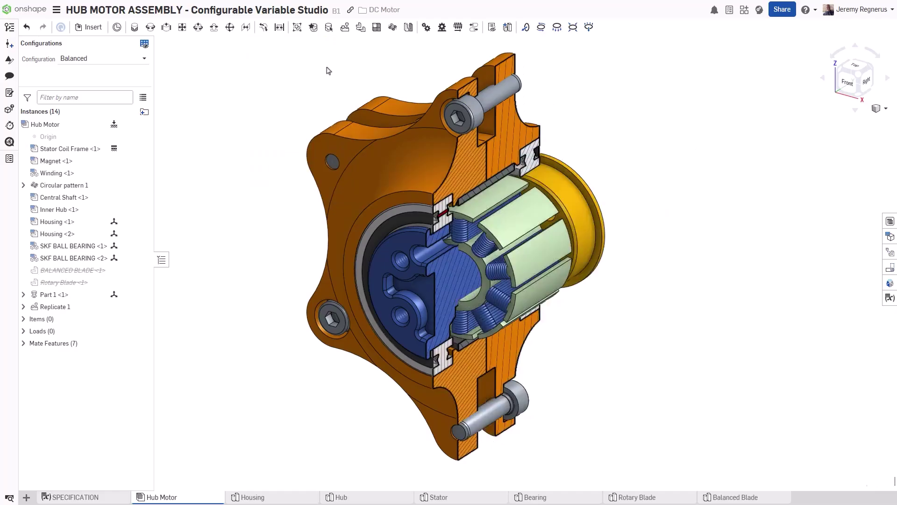
key(shift+4)
key(shift+7)
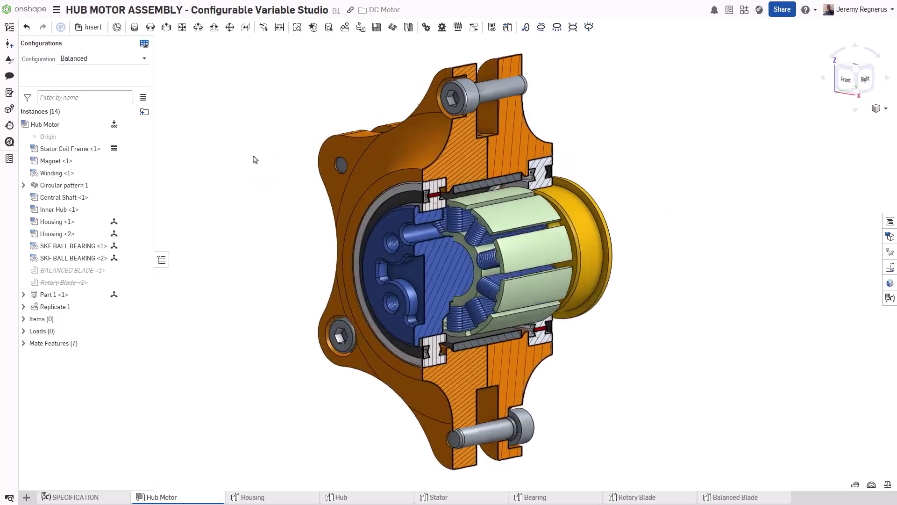
click(87, 498)
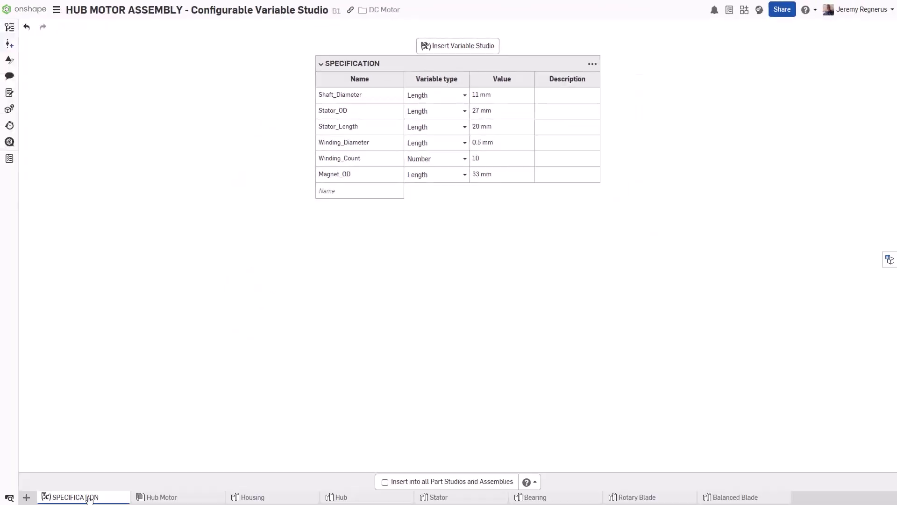
Rename the Default configuration to Torque and add Balanced and RPM configurations.
click(889, 259)
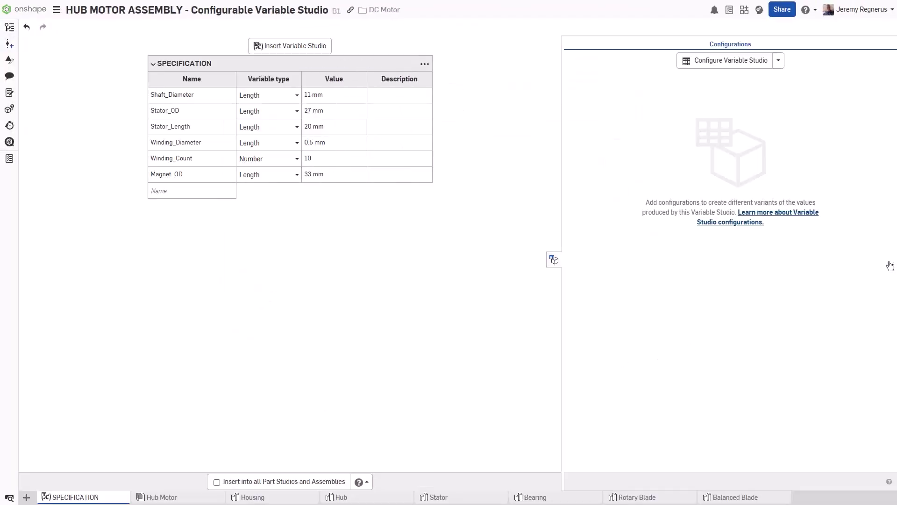
click(778, 60)
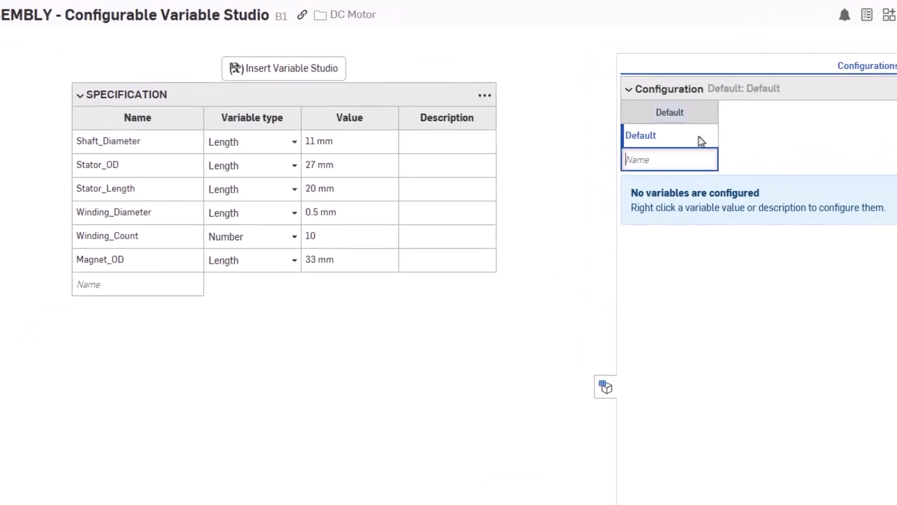
click(570, 95)
text(Torque)
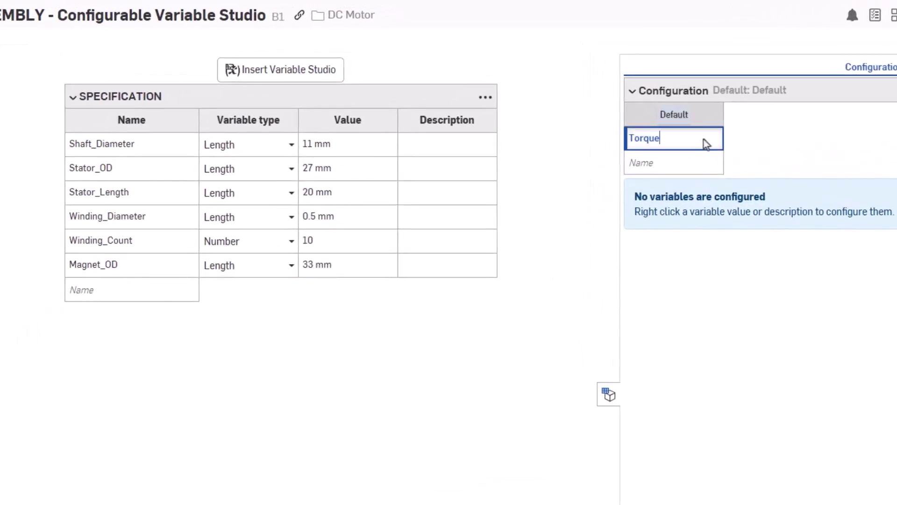
key(Return)
text(Balanced)
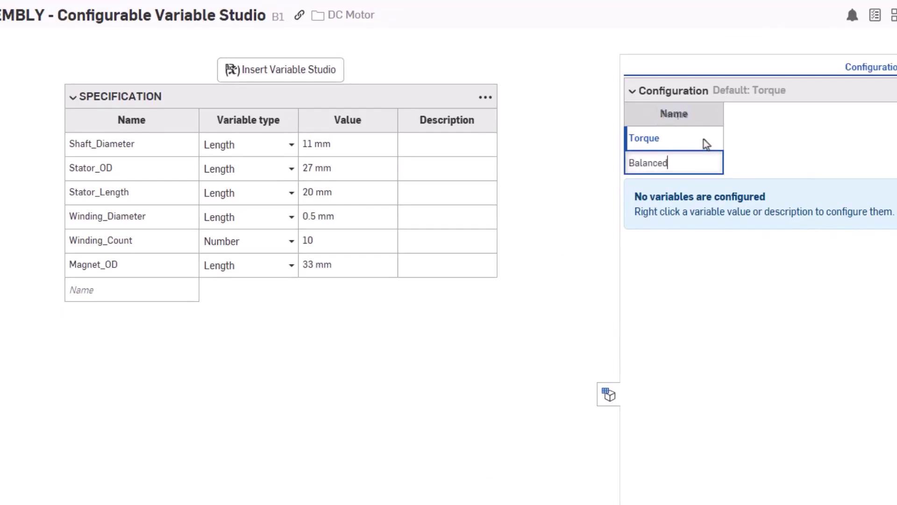
key(Return)
text(RPM)
key(Return)
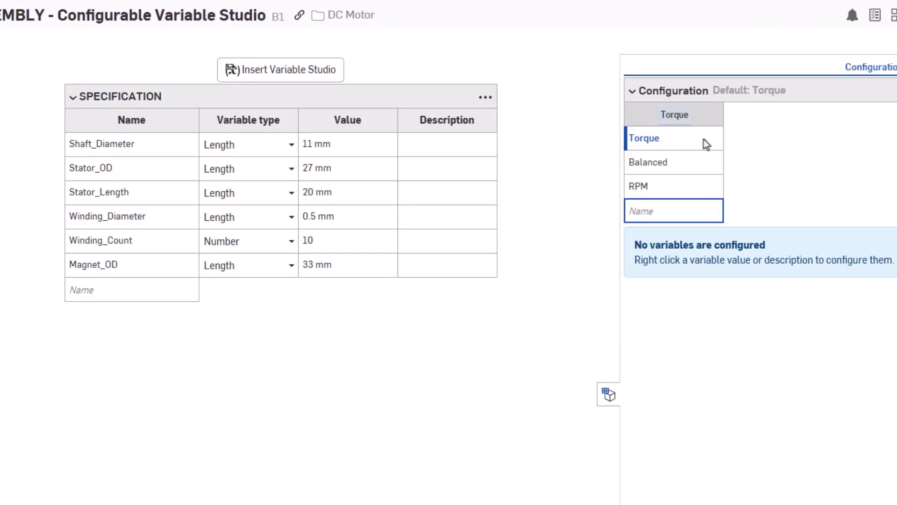
Configure Shaft_Diameter, Stator_Length and Winding_Count in the configuration table.
right_click(367, 147)
click(384, 186)
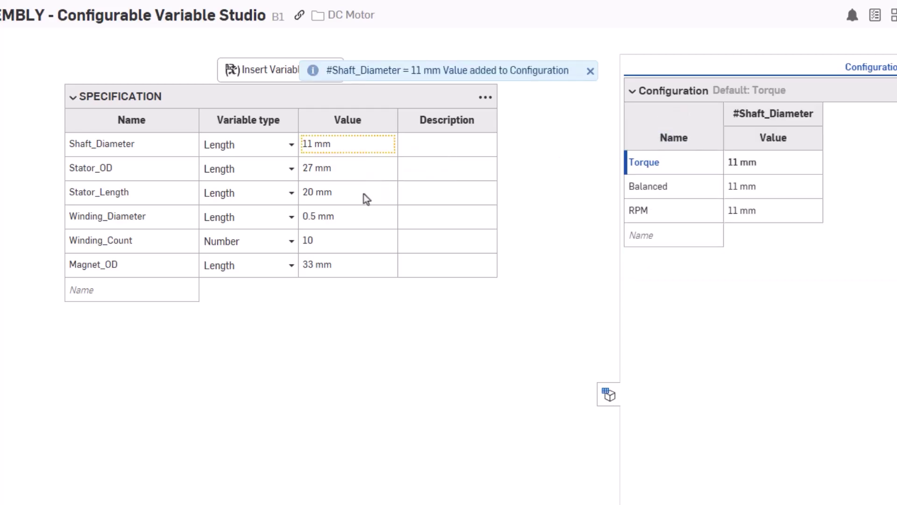
right_click(363, 193)
click(382, 248)
right_click(363, 240)
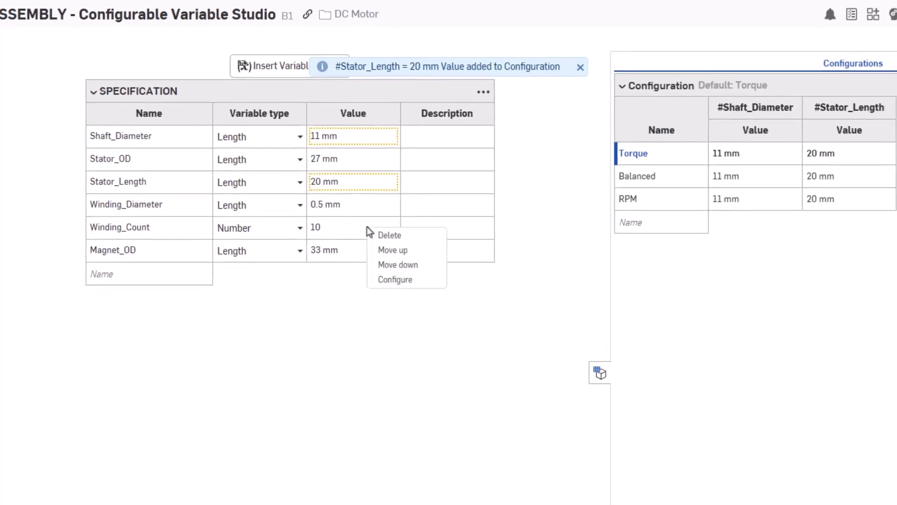
click(381, 293)
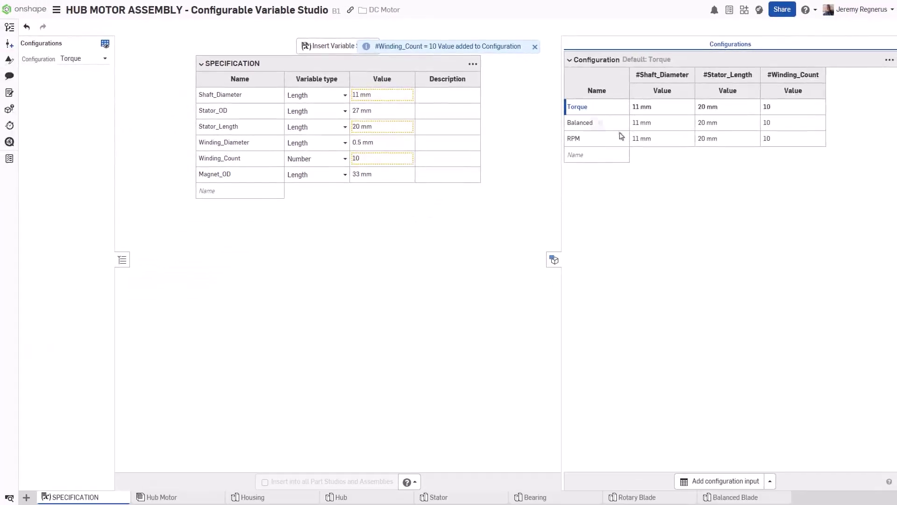
Give Torque Shaft_Diameter 13 mm, Stator_Length 22 mm and Winding_Count 12.
click(674, 115)
text(13)
key(Tab)
text(22)
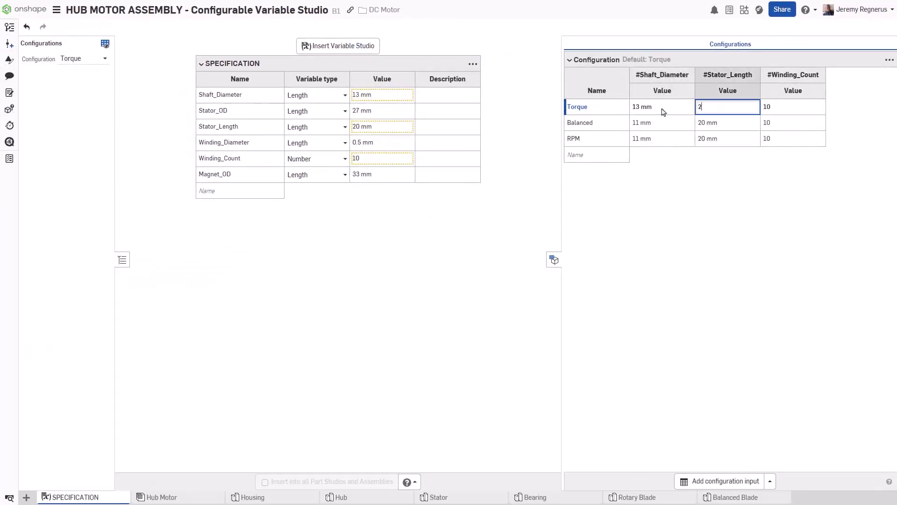
key(Tab)
text(12)
key(Return)
Give RPM Shaft_Diameter 9 mm, Stator_Length 18 mm and Winding_Count 8.
key(Tab)
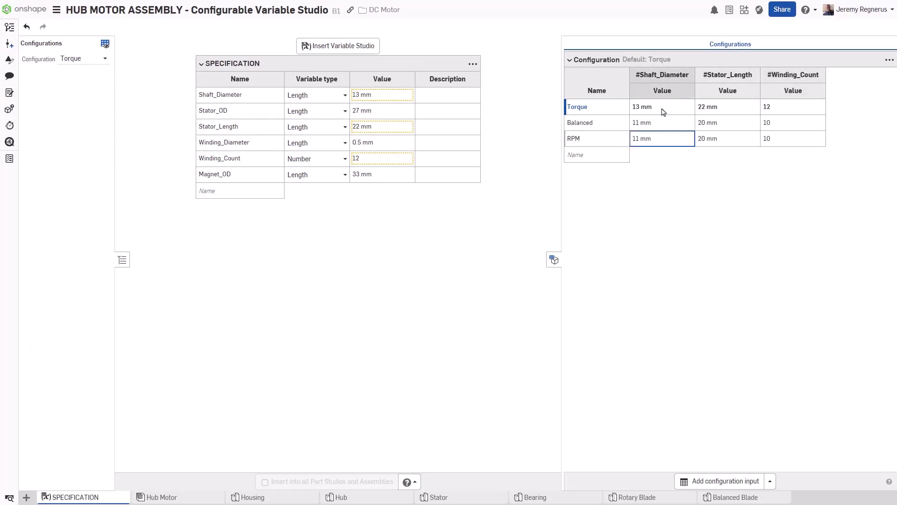
text(9)
key(Tab)
text(18)
key(Tab)
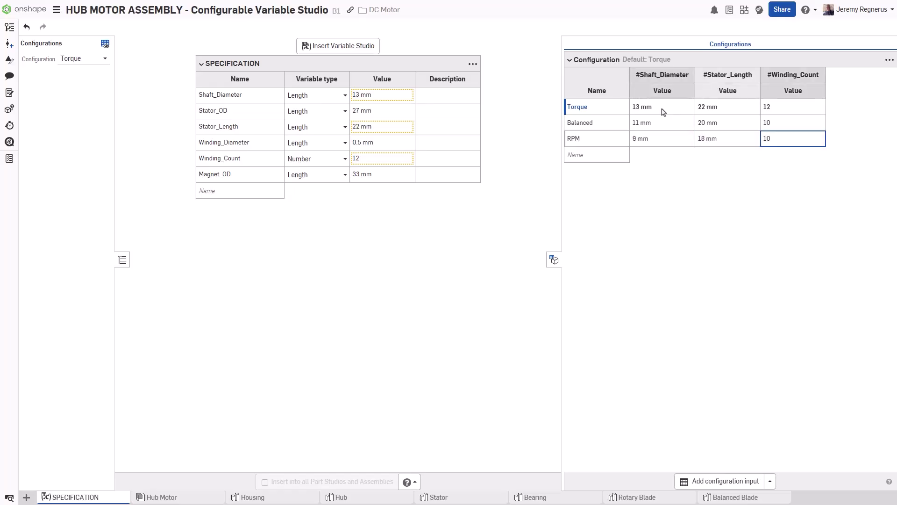
text(8)
click(386, 498)
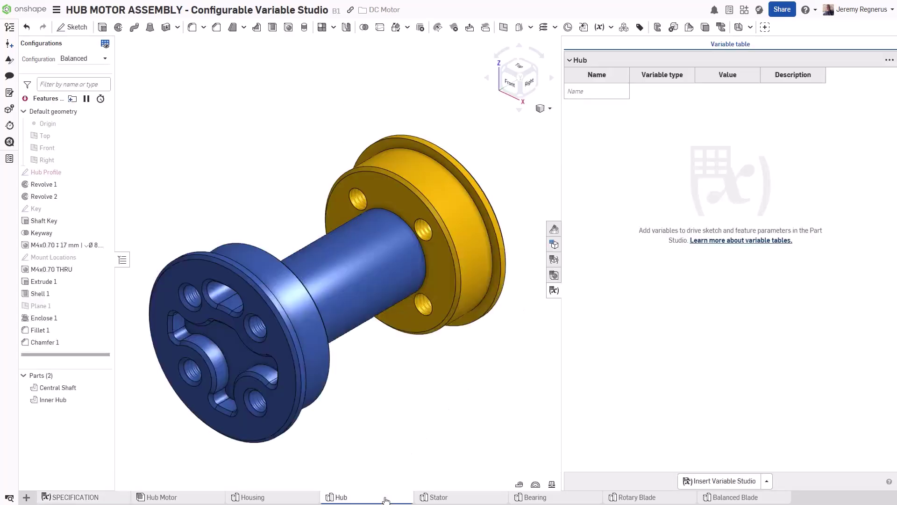
Insert Shaft_Diameter and Stator_Length from SPECIFICATION into Hub, referencing the Balanced configuration.
click(707, 482)
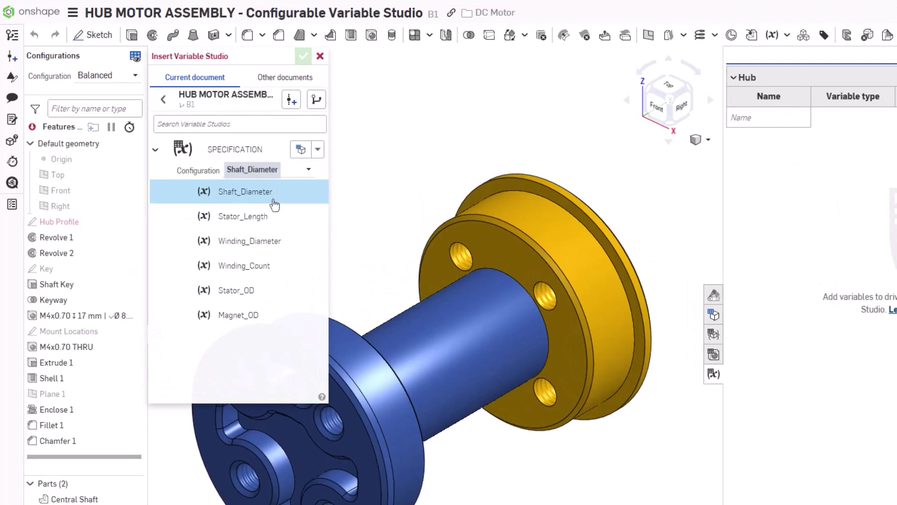
click(265, 219)
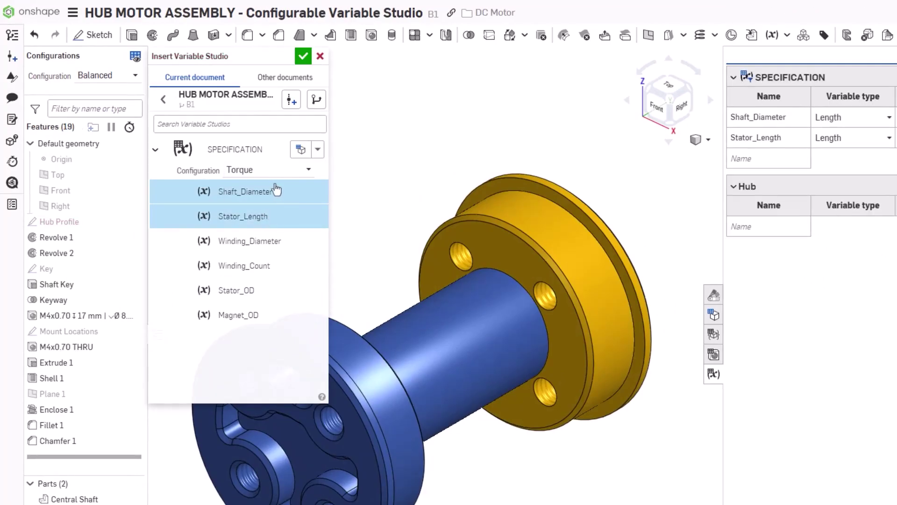
click(280, 170)
click(271, 202)
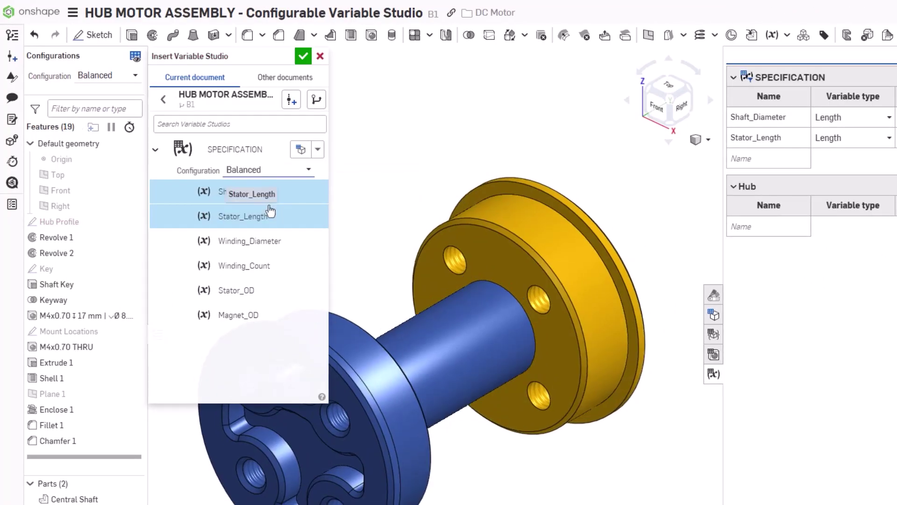
click(271, 171)
click(277, 217)
click(280, 172)
click(276, 204)
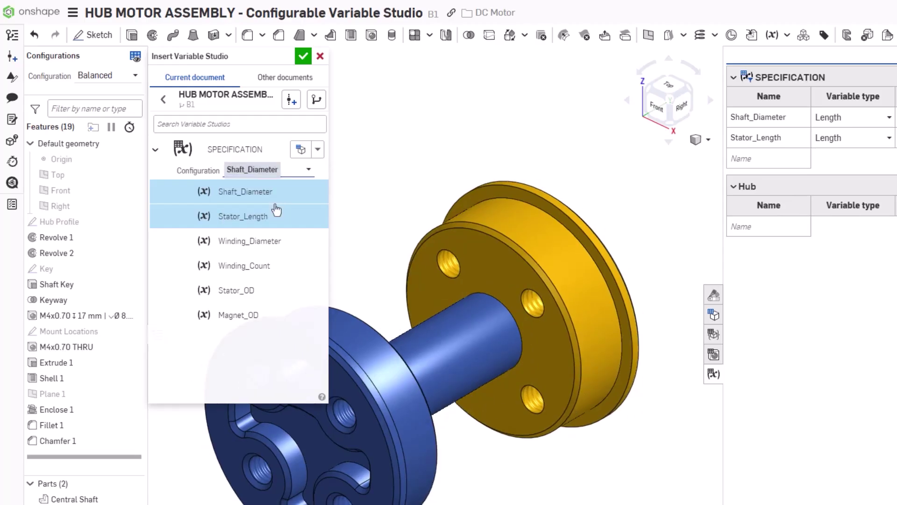
click(303, 56)
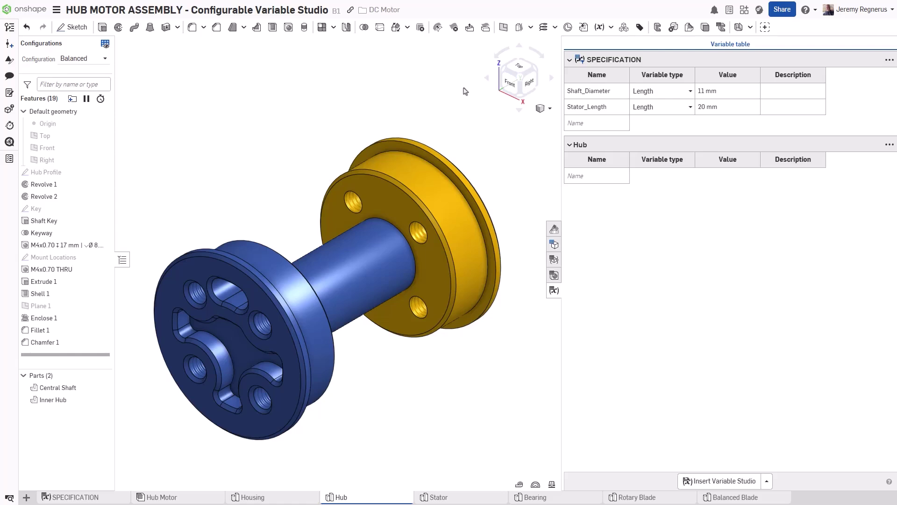
Edit the SPECIFICATION reference so its configuration is configurable, and confirm.
click(889, 63)
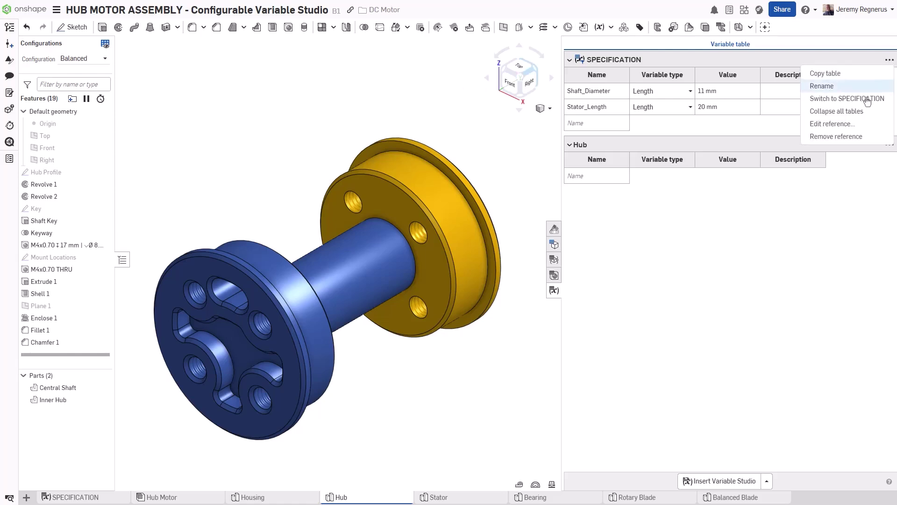
click(860, 124)
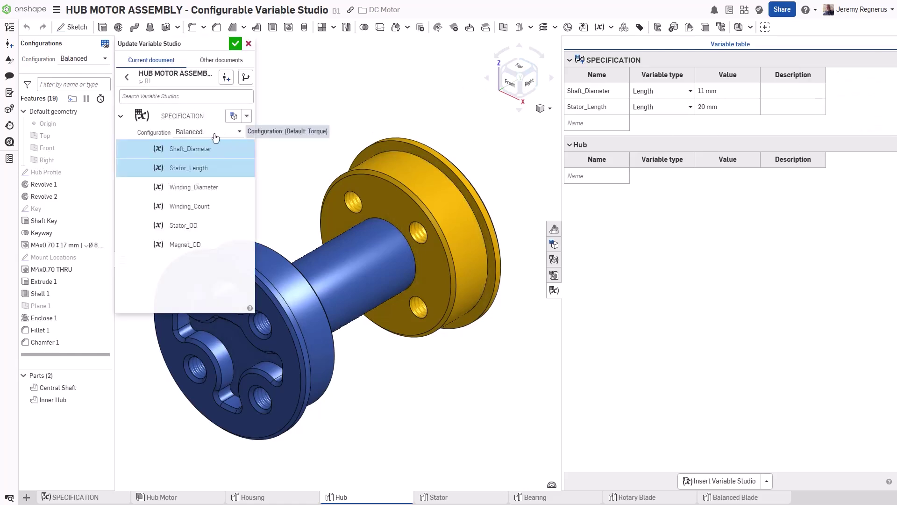
click(229, 141)
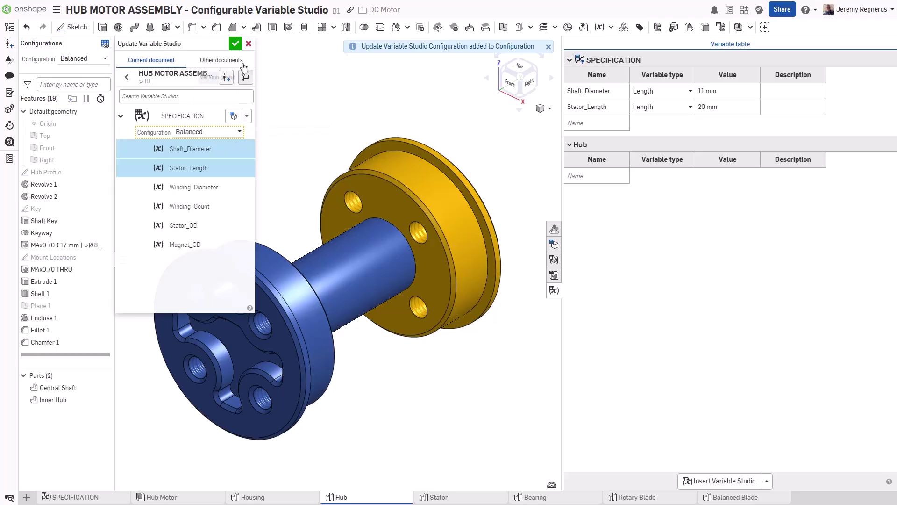
click(236, 45)
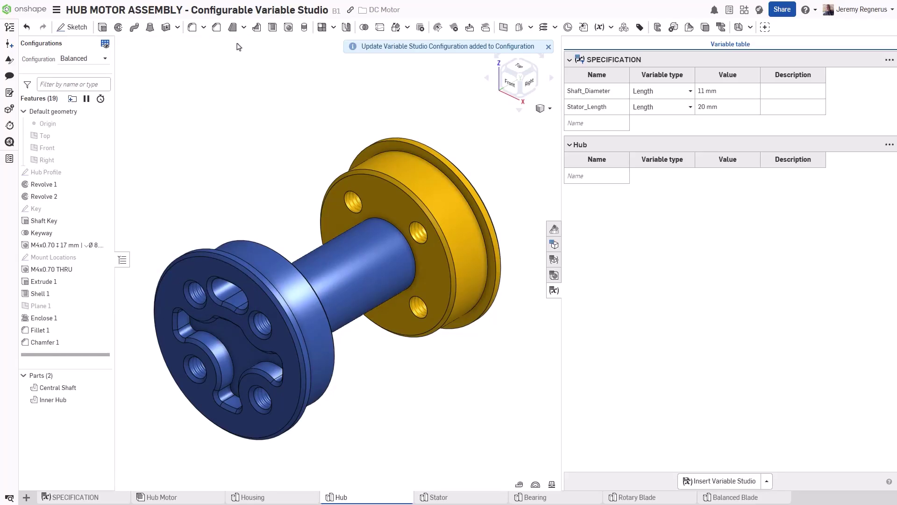
Link the Hub's Torque and RPM rows to the Torque and RPM specification configurations.
click(554, 244)
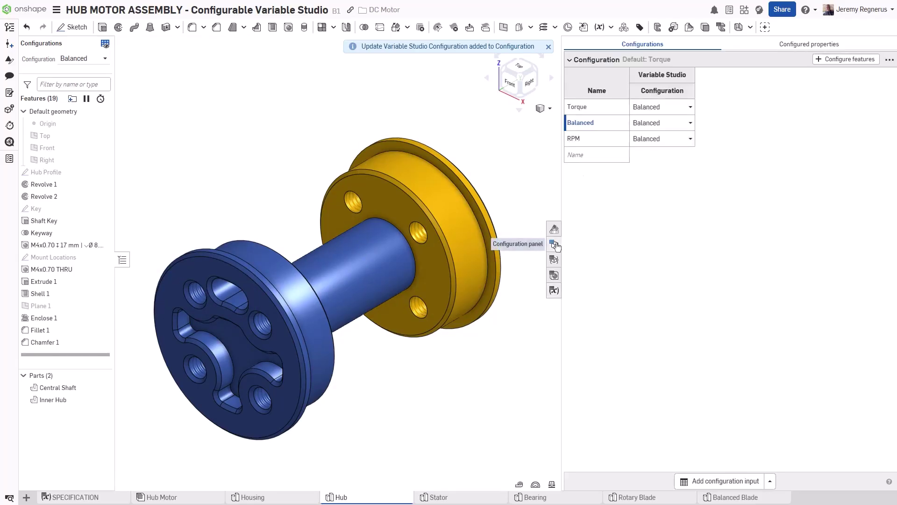
click(666, 107)
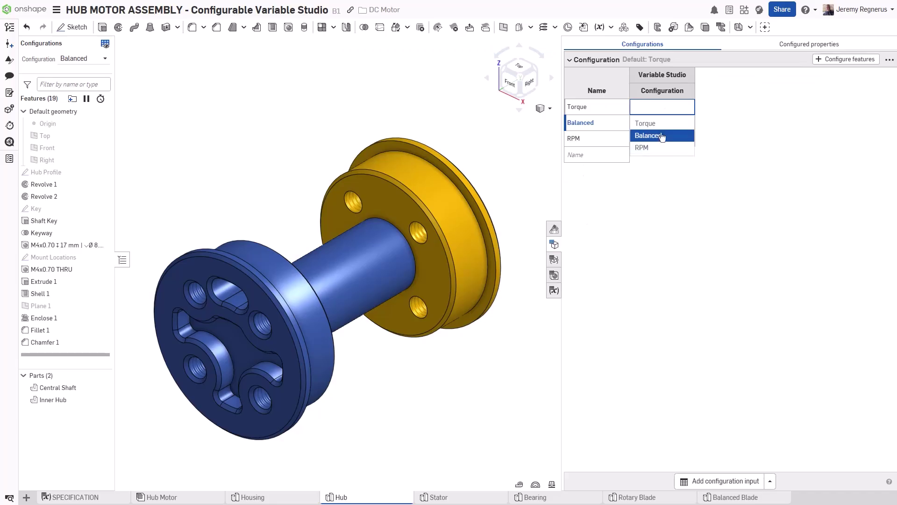
click(663, 125)
click(662, 138)
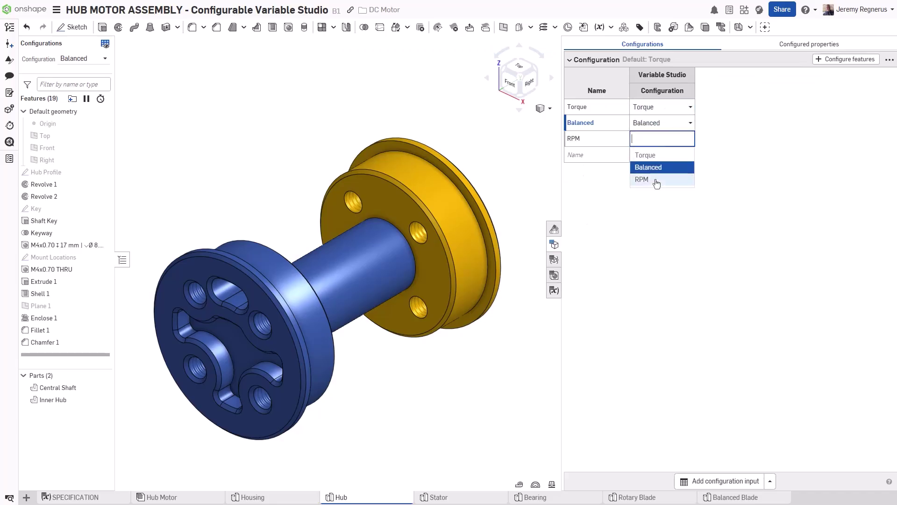
click(654, 180)
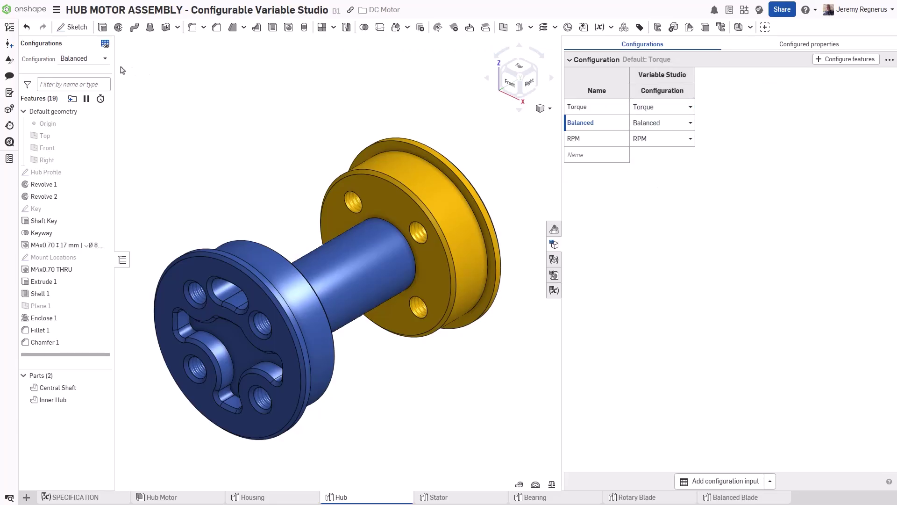
Preview the Hub in Torque and RPM, then edit the Stator's specification reference.
click(84, 59)
click(80, 70)
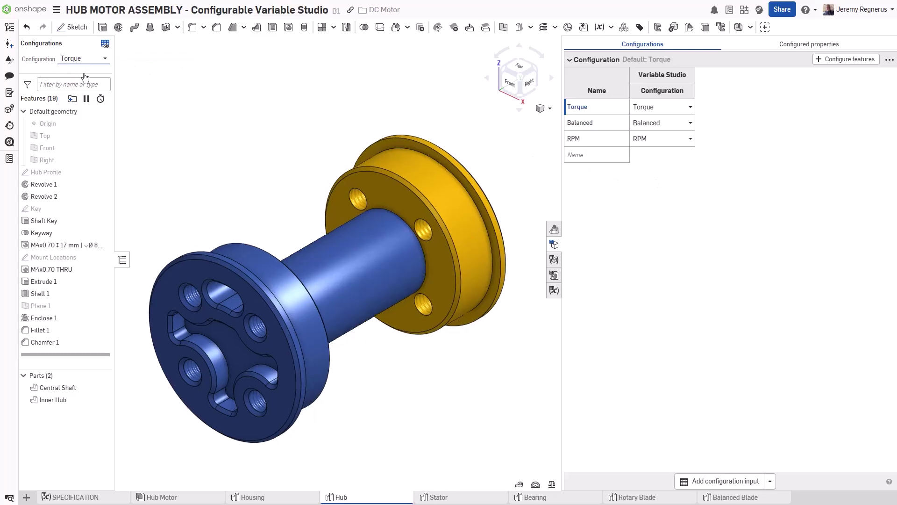
click(84, 58)
click(81, 96)
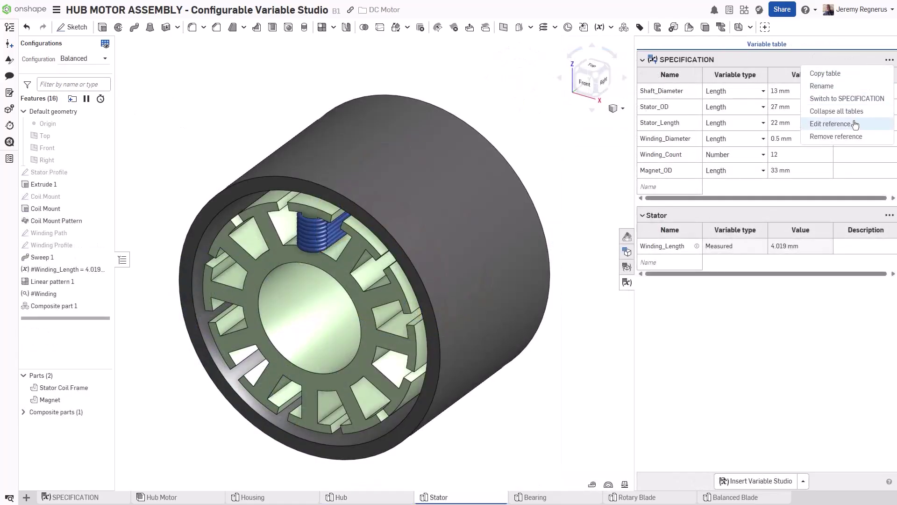
click(854, 124)
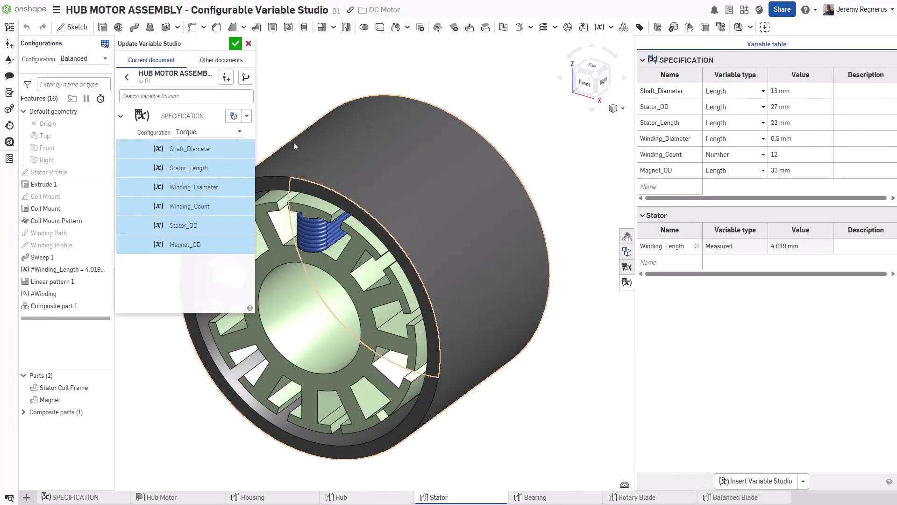
Set Configure on the Stator's and Housing's SPECIFICATION reference Configuration field and confirm.
click(220, 141)
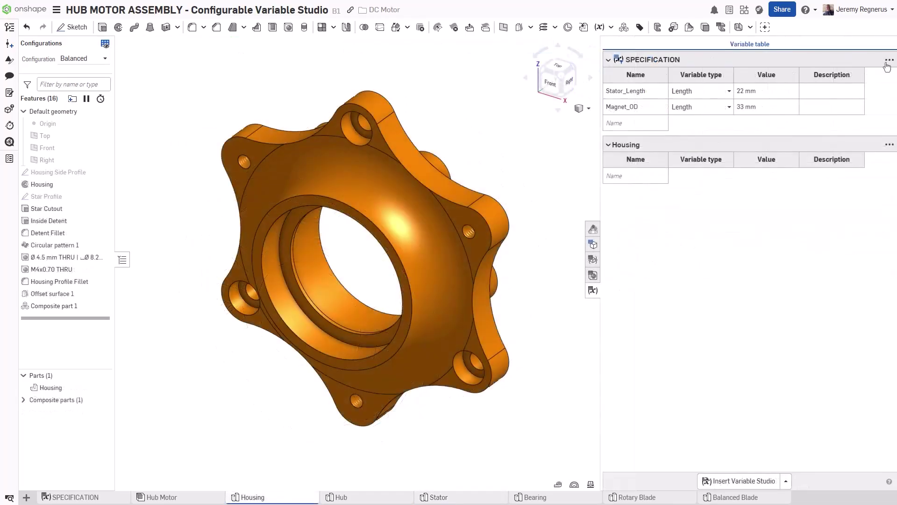
click(889, 59)
click(830, 123)
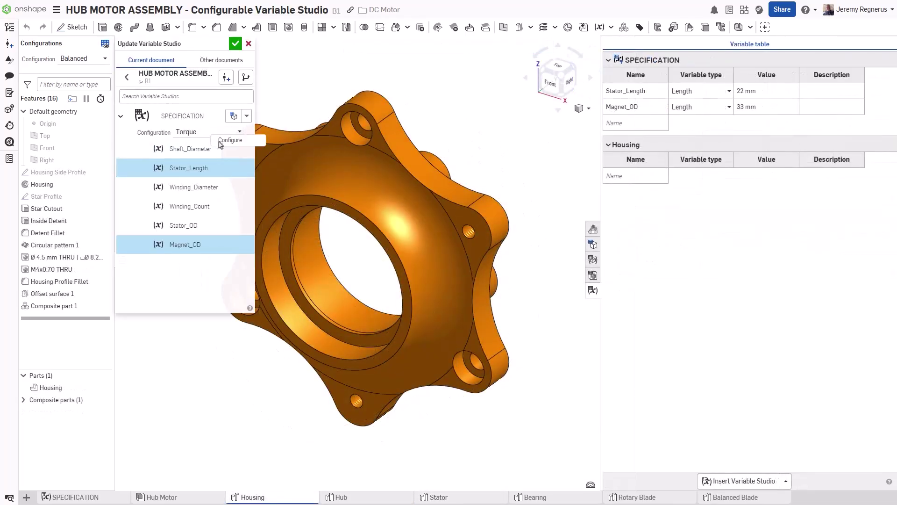
click(223, 140)
click(235, 43)
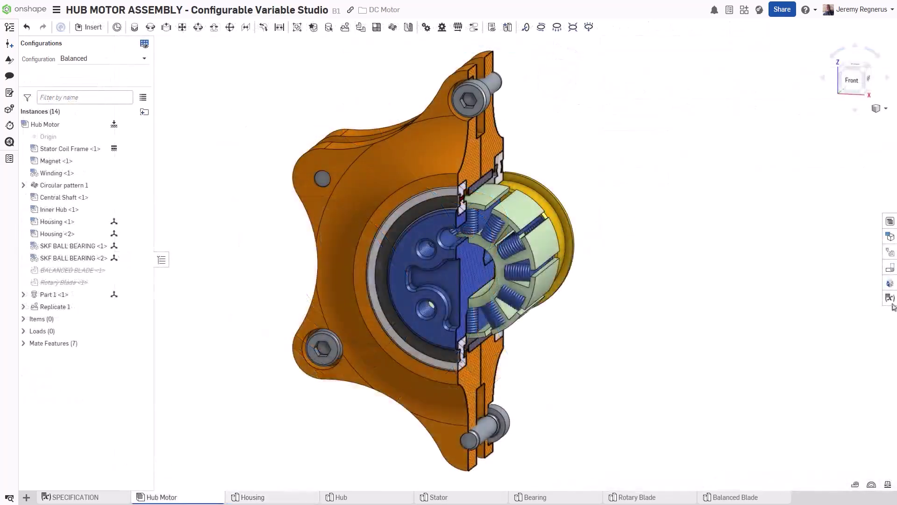
Reference the SPECIFICATION variable studio in the assembly, with its configuration added to the assembly configurations.
click(892, 300)
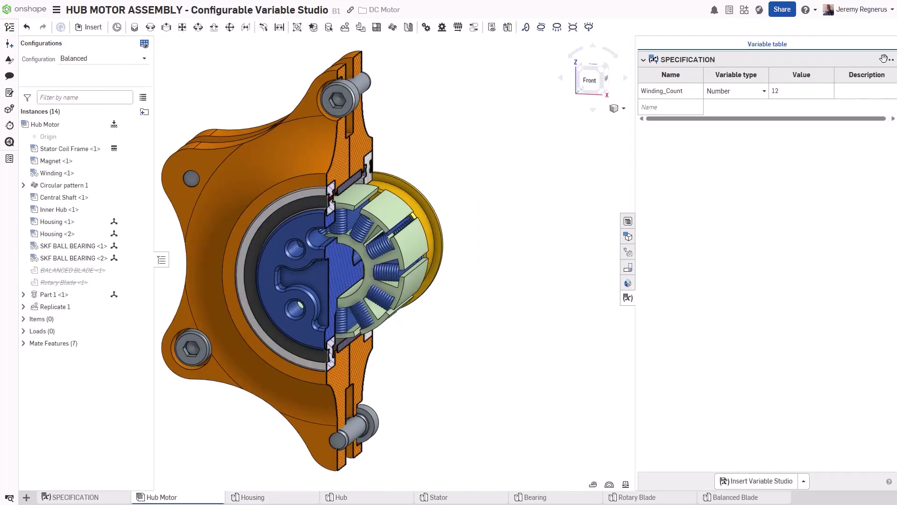
click(891, 64)
click(858, 112)
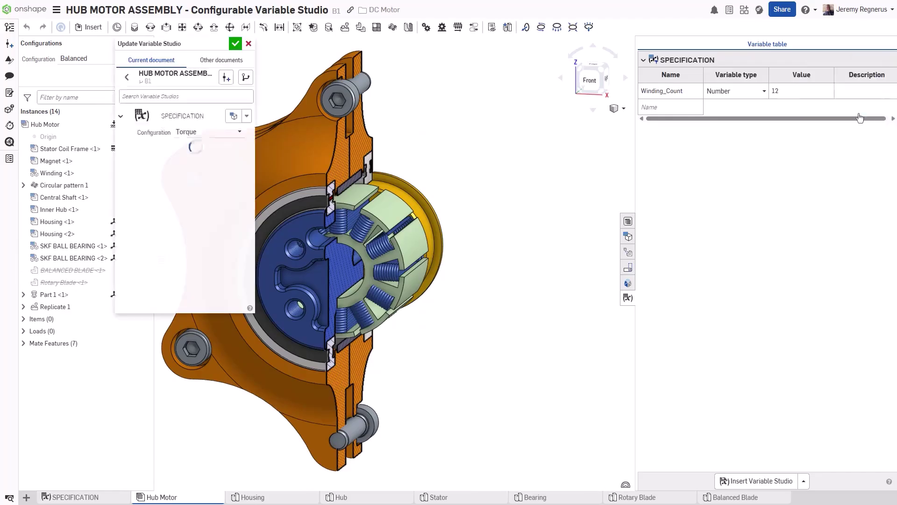
click(210, 132)
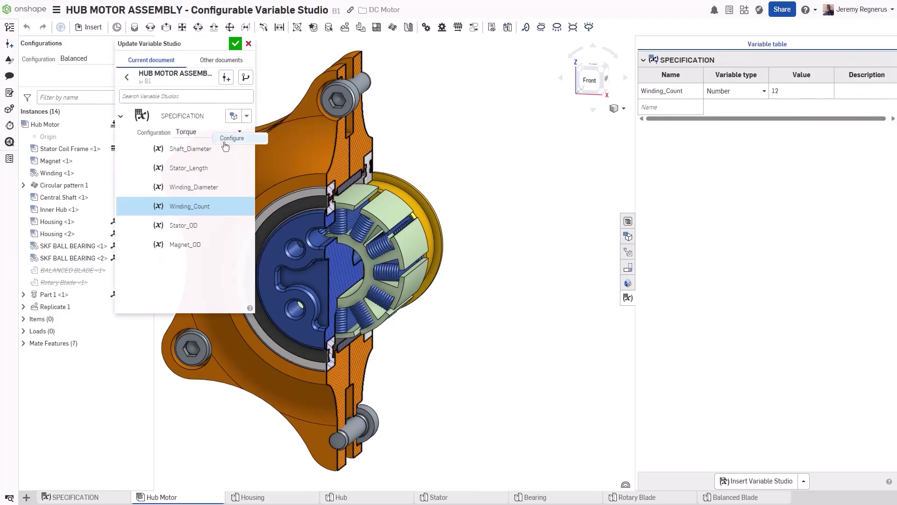
click(225, 141)
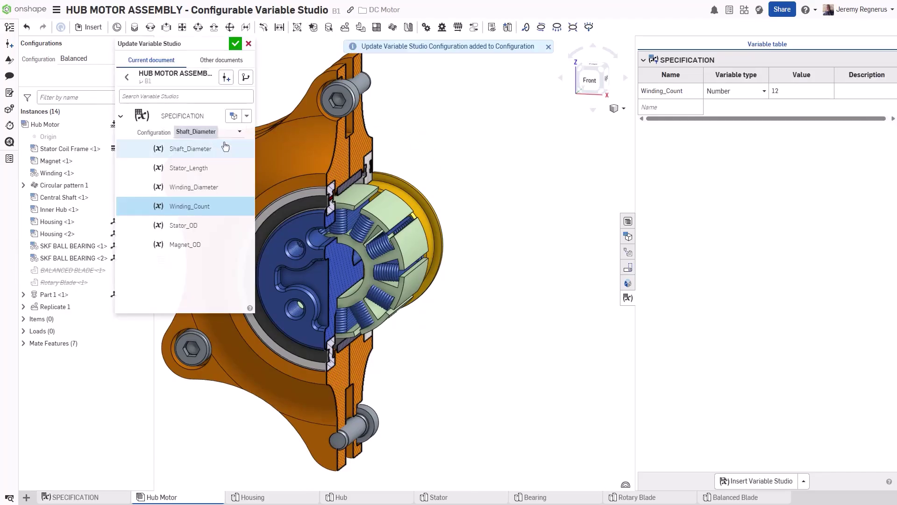
click(235, 45)
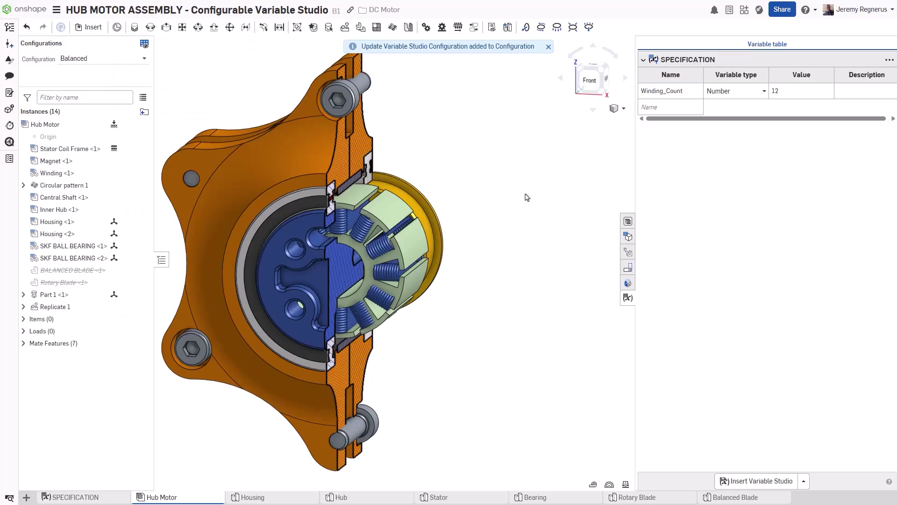
In the configurations table, set the Balanced and RPM rows' Variable Studio values to Balanced and RPM.
click(628, 236)
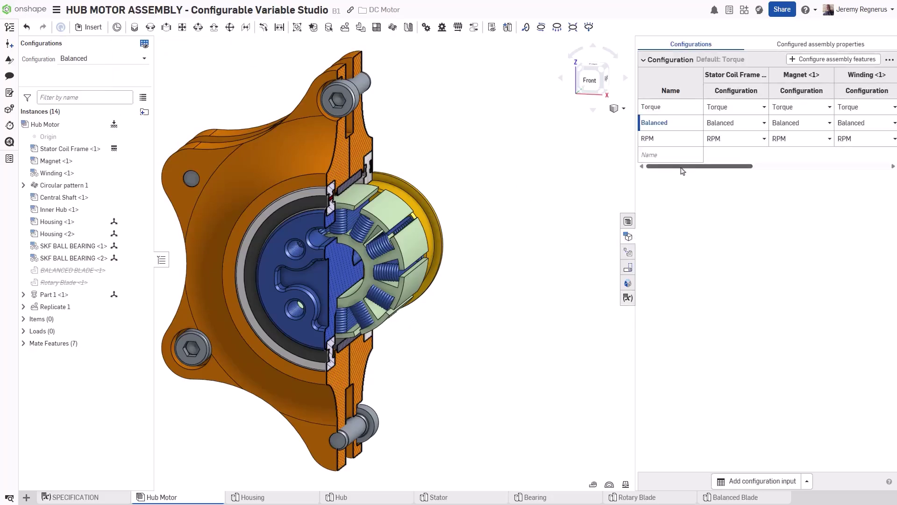
drag(683, 167, 846, 169)
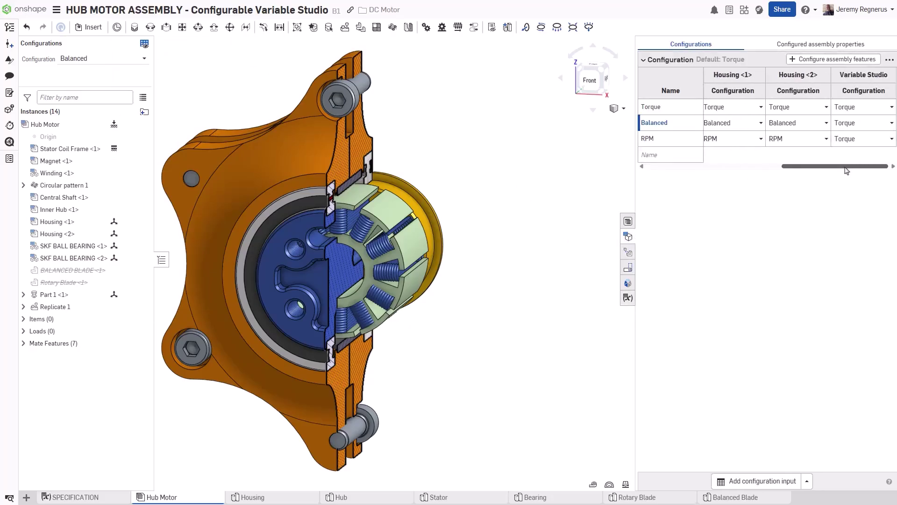
click(860, 122)
click(848, 145)
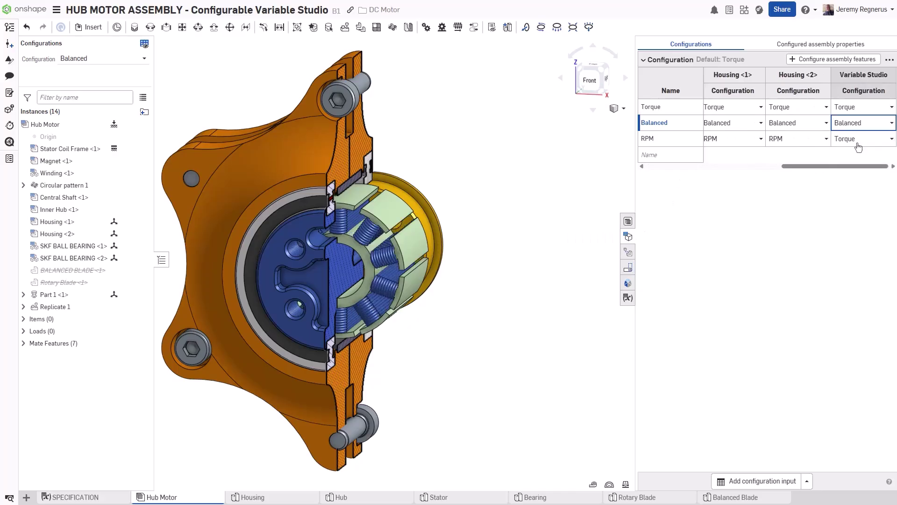
click(858, 142)
click(851, 181)
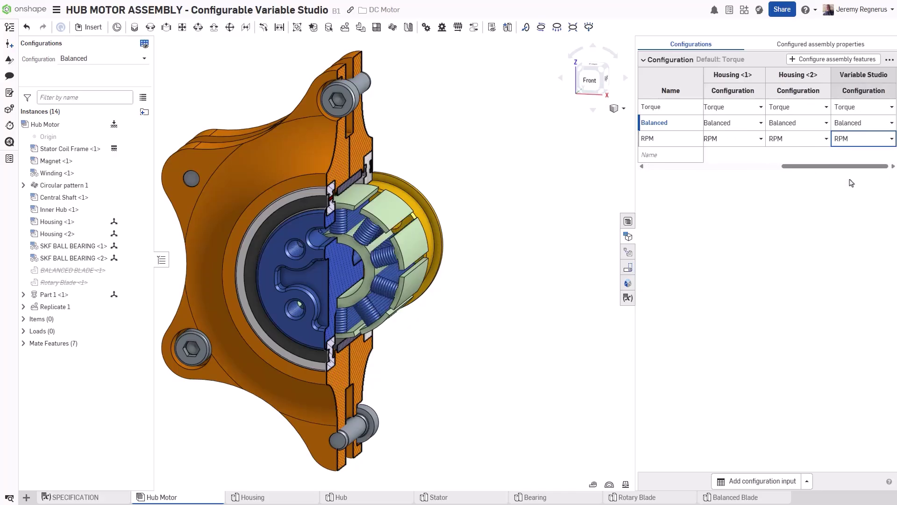
click(628, 237)
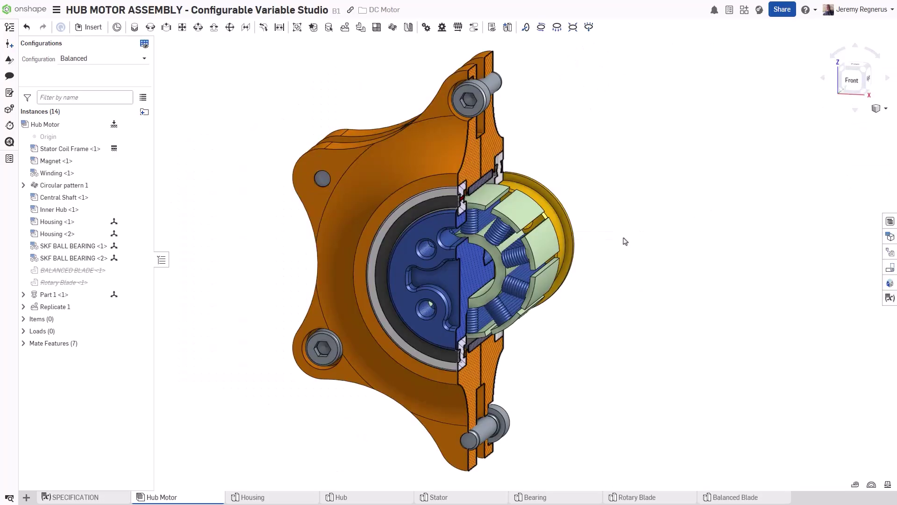
Test the motor by switching configurations to Torque, then RPM, then back to Torque.
click(108, 59)
click(108, 72)
click(114, 63)
click(110, 84)
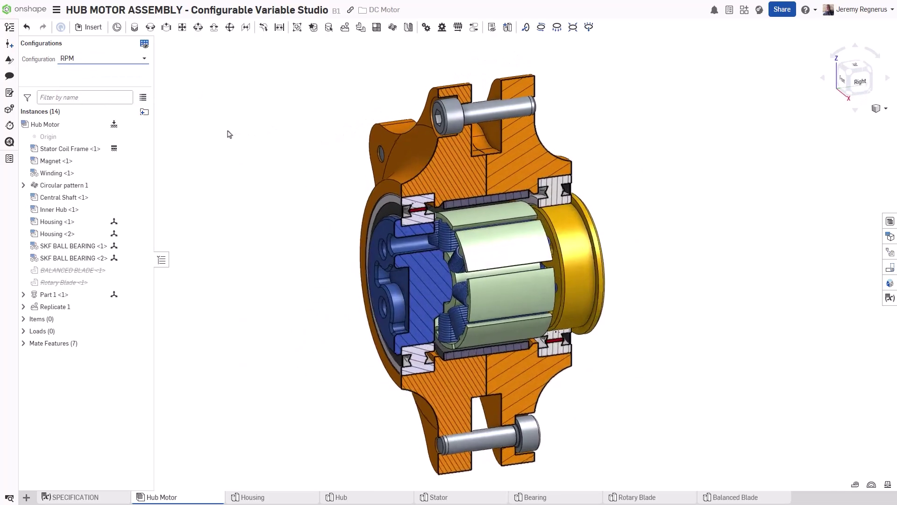
click(104, 63)
click(100, 72)
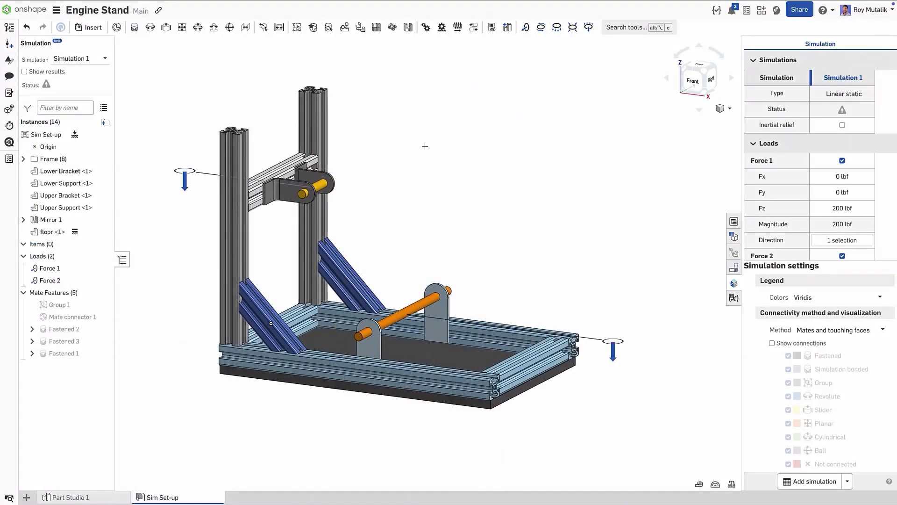
Turn on the Engine Stand's Simulation 1 stress results and play the deformation animation.
middle_drag(425, 147, 471, 183)
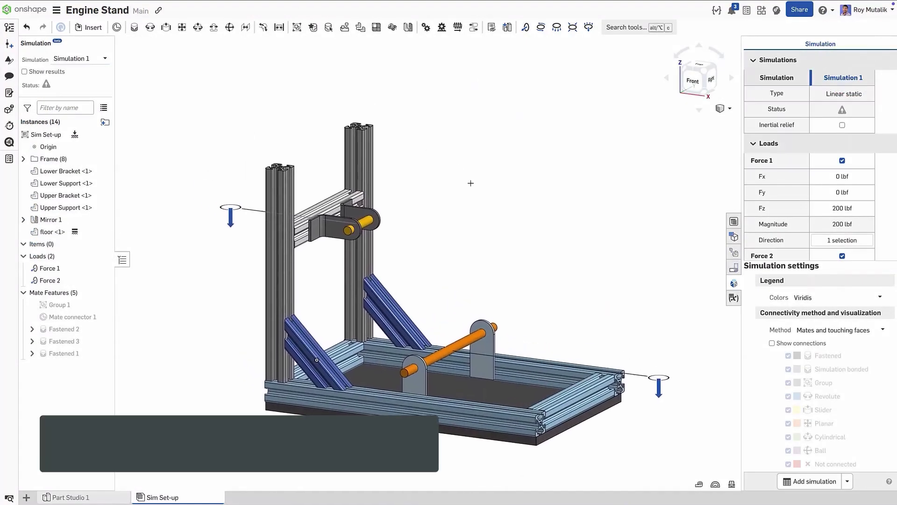
click(47, 72)
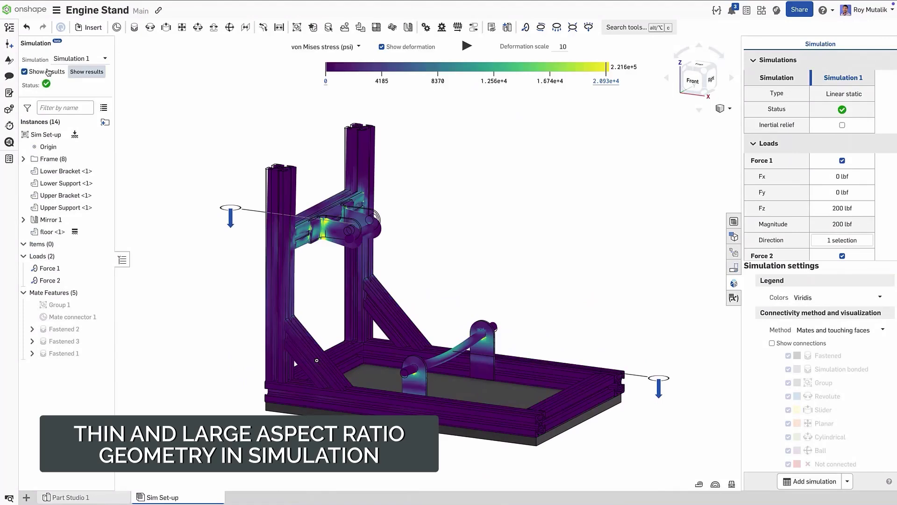
click(467, 46)
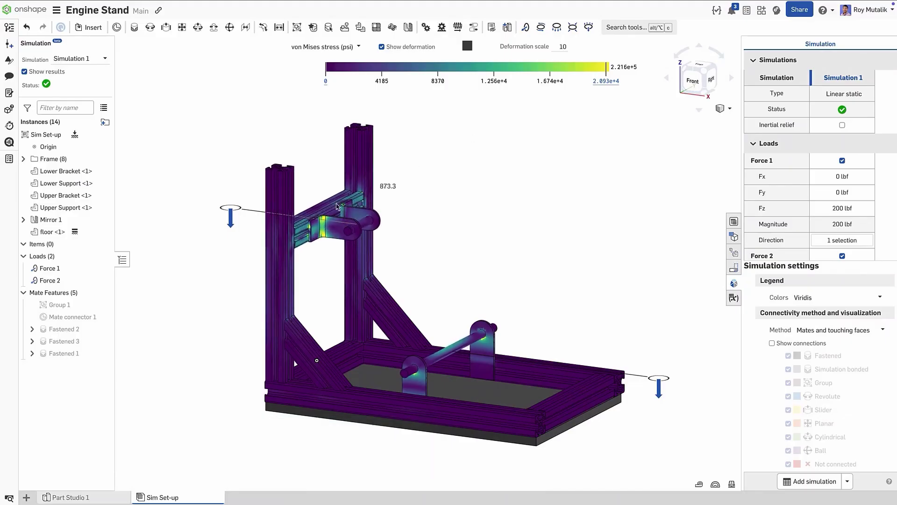
scroll(315, 246, up, 3)
scroll(316, 246, up, 5)
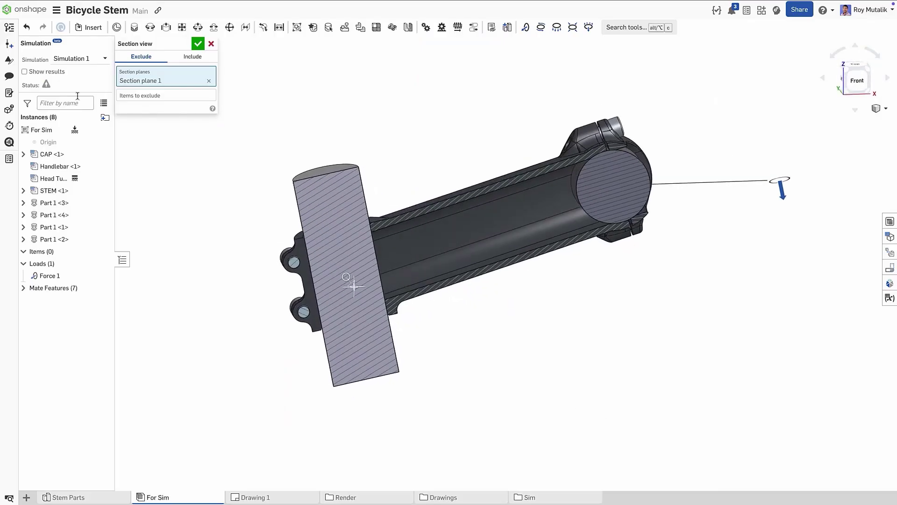
Show the stem's stress results, accept Section plane 1, and switch to the isometric view.
click(49, 71)
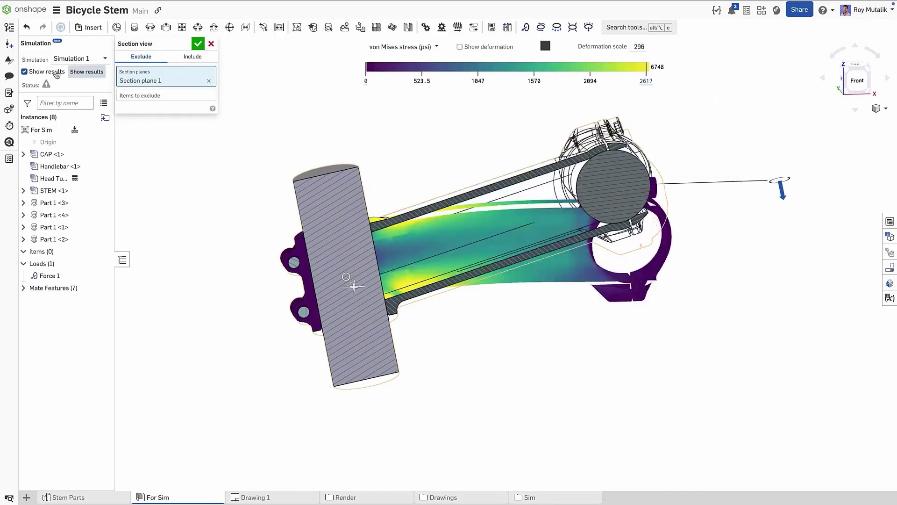
click(197, 44)
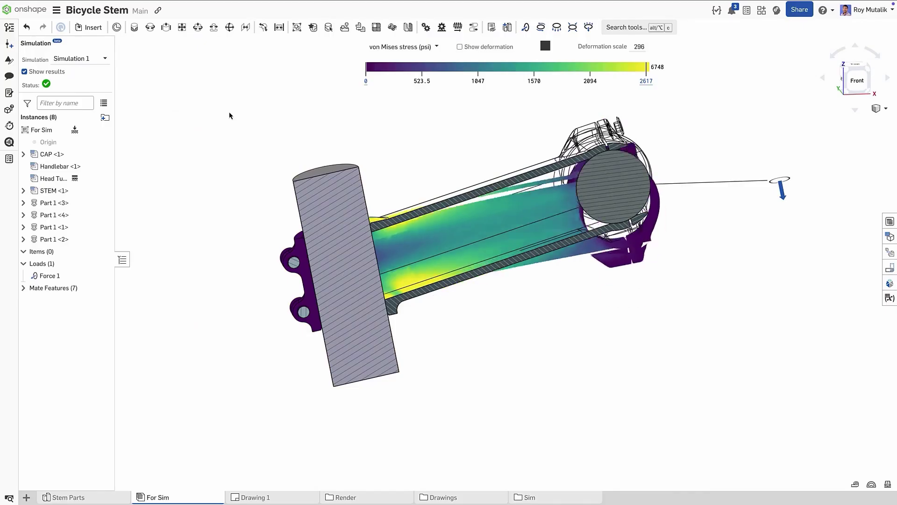
key(shift+7)
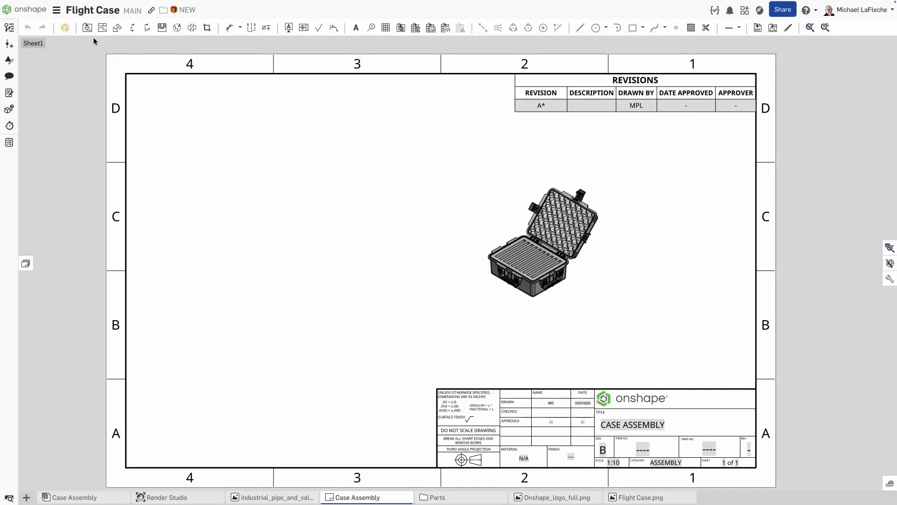
Insert an isometric view of Case Assembly, in its last viewed configuration, on the sheet's left side.
click(87, 28)
click(61, 57)
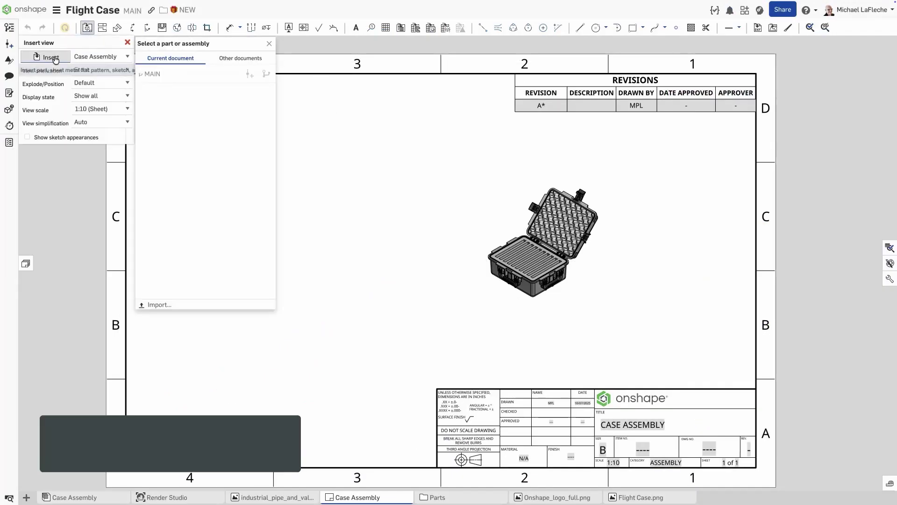
click(260, 90)
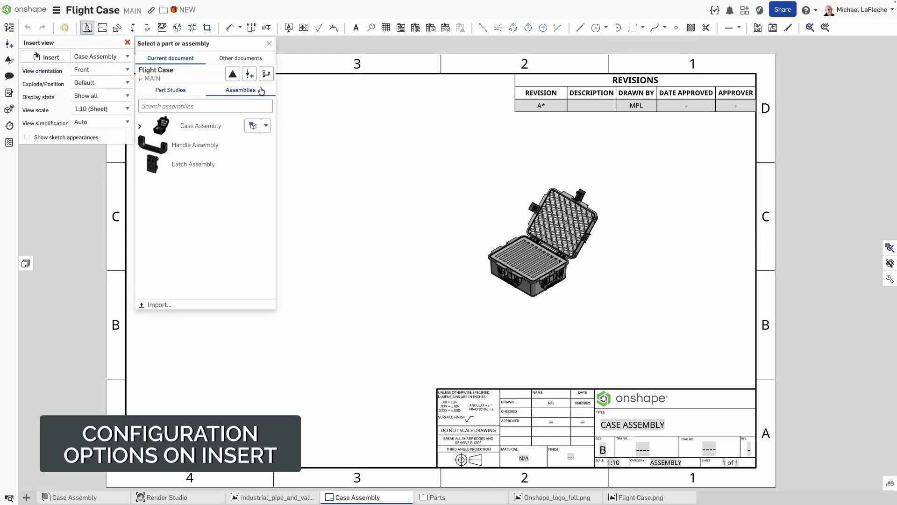
click(265, 126)
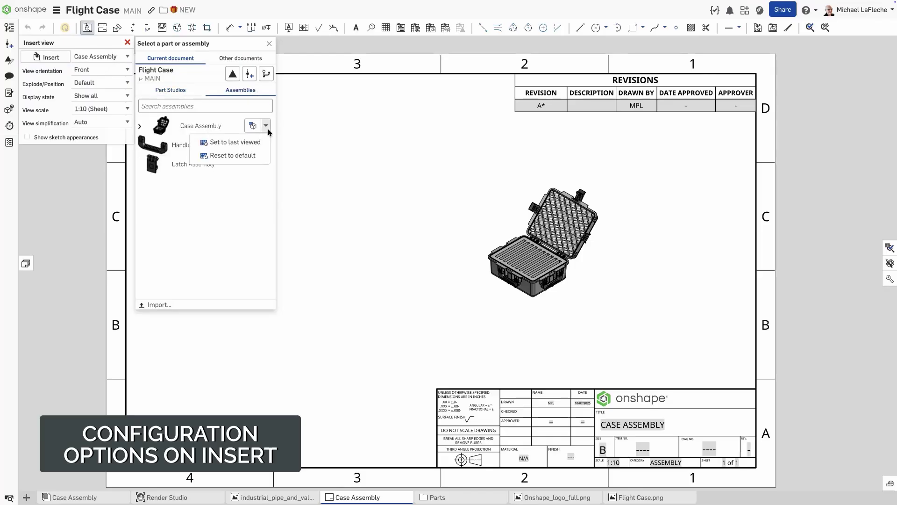
click(258, 143)
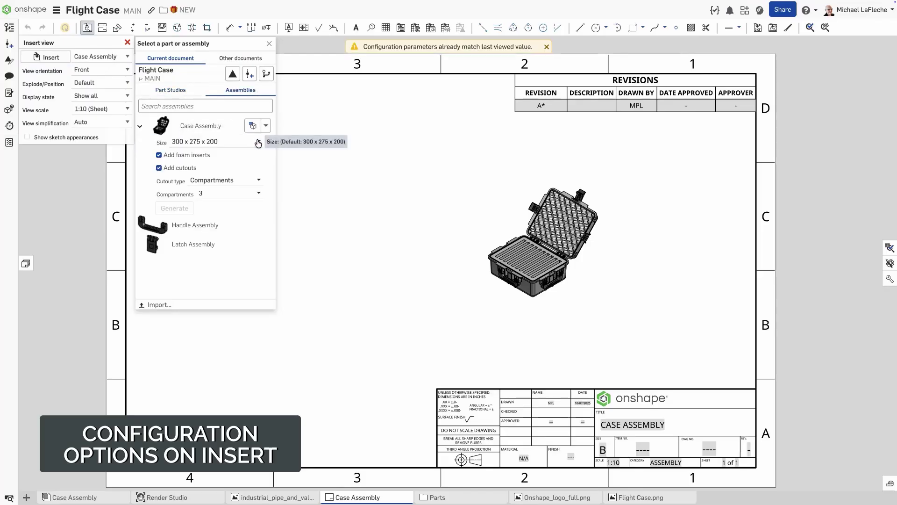
click(196, 125)
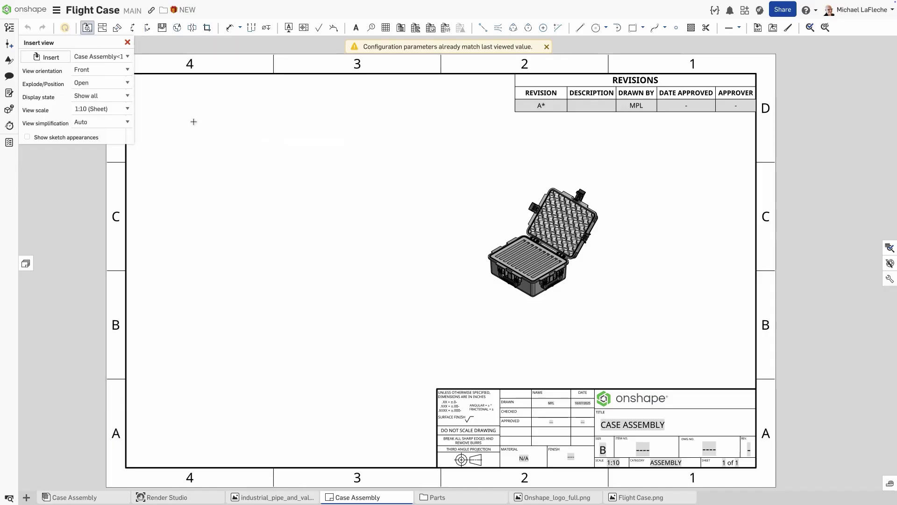
click(91, 78)
click(90, 92)
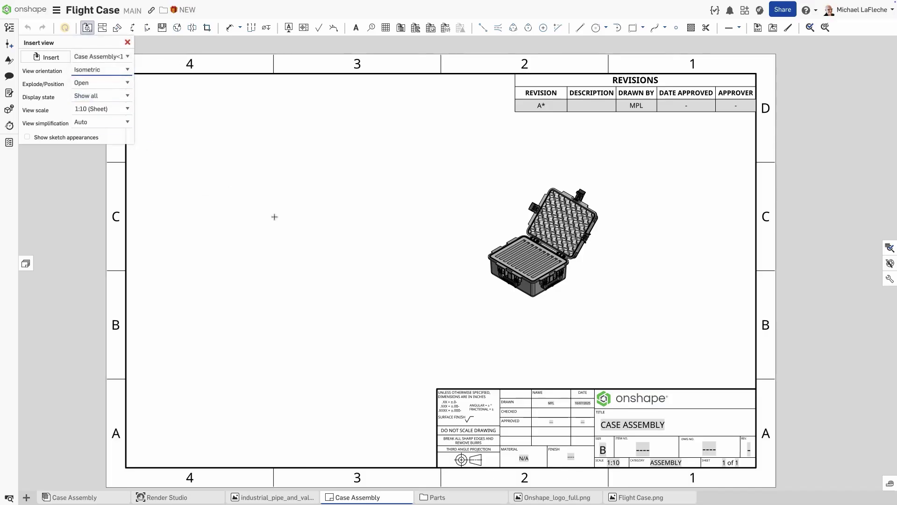
click(341, 248)
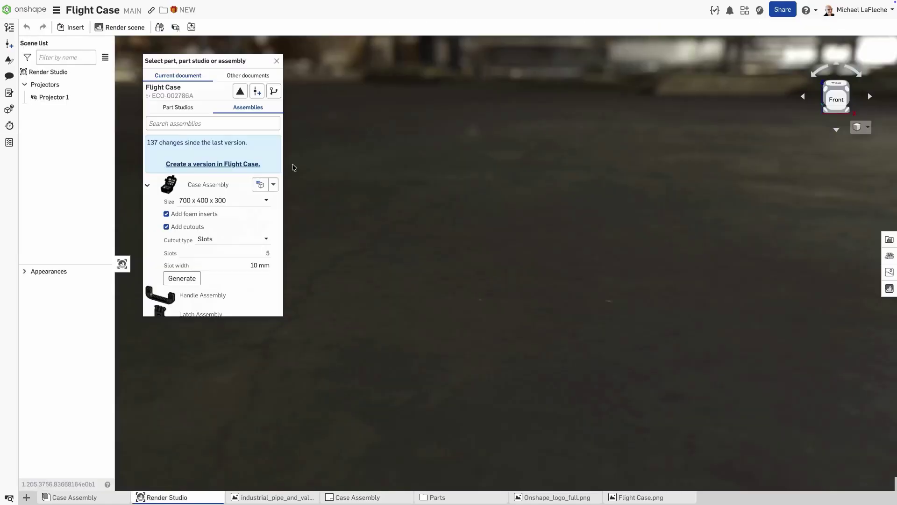
Reset Case Assembly to its default configuration and insert it into the render scene.
click(273, 185)
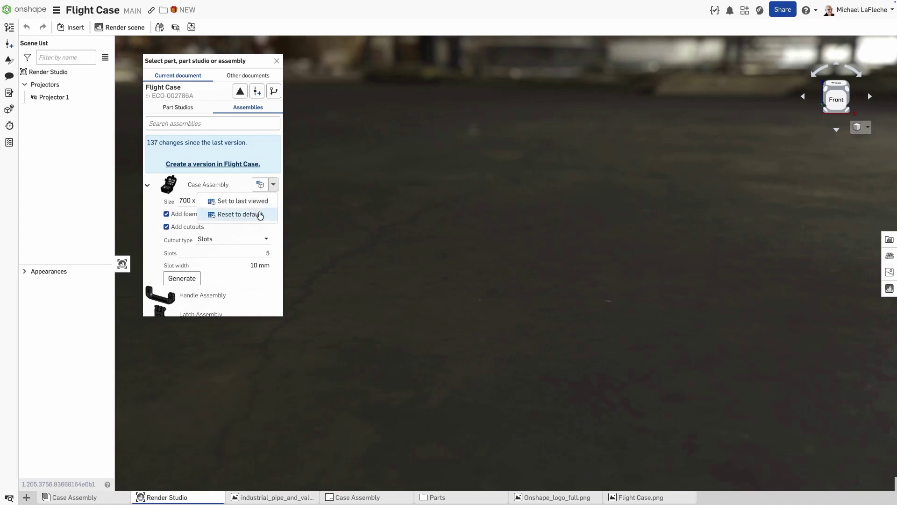
click(258, 214)
drag(186, 186, 187, 188)
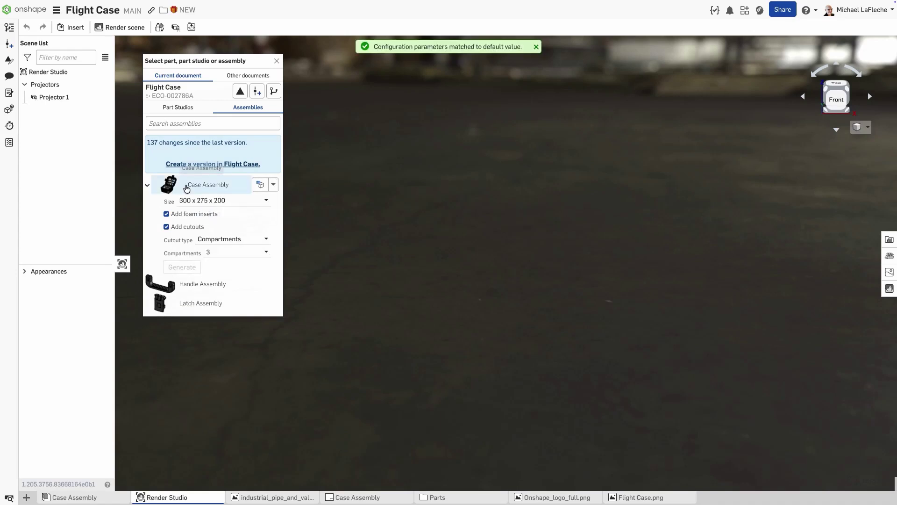
click(187, 187)
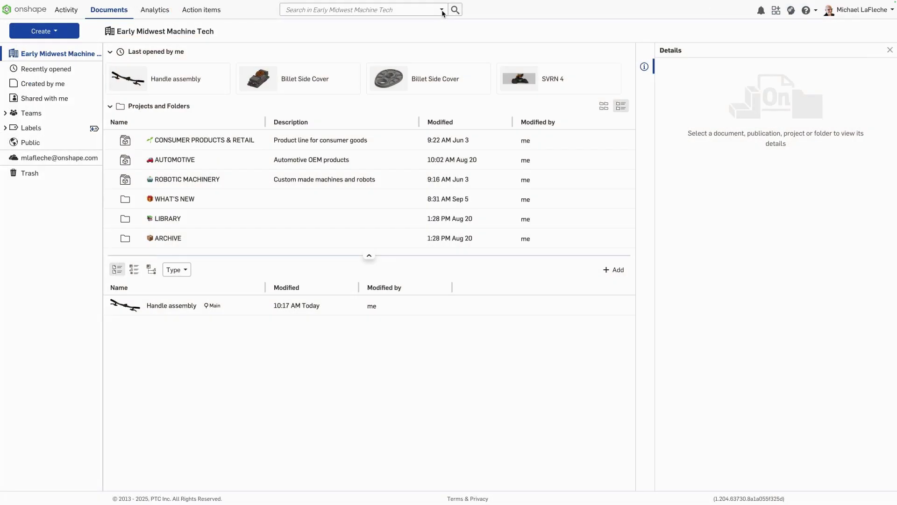
Search for folders and projects with Folder Type set to Mechanical.
click(442, 9)
click(398, 27)
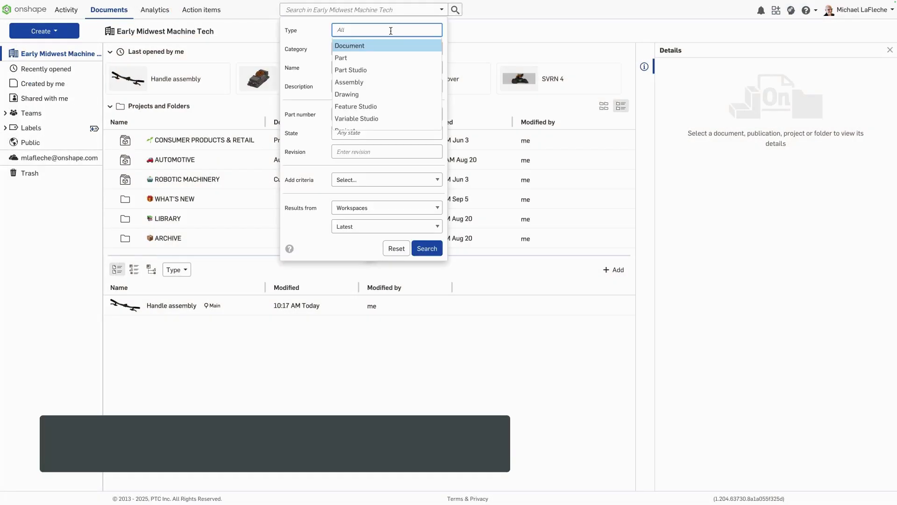
scroll(373, 59, down, 2)
click(363, 110)
click(355, 110)
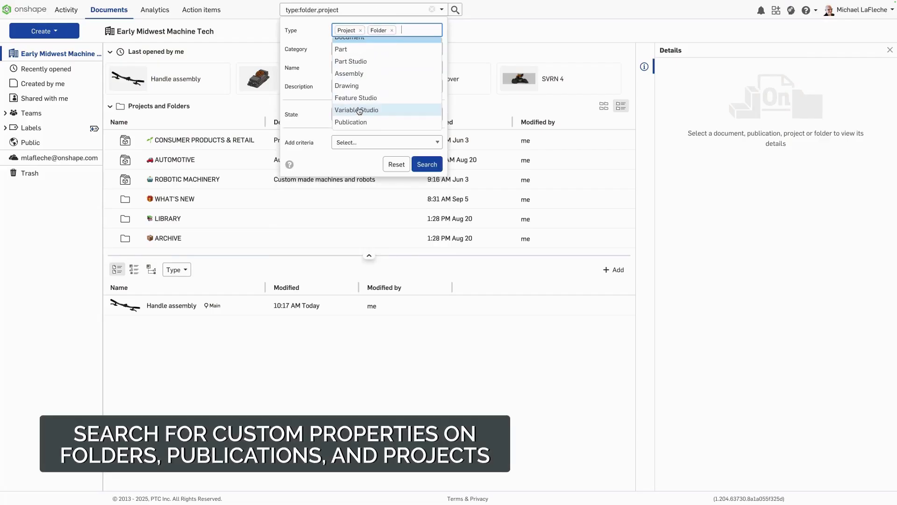
click(306, 22)
click(359, 142)
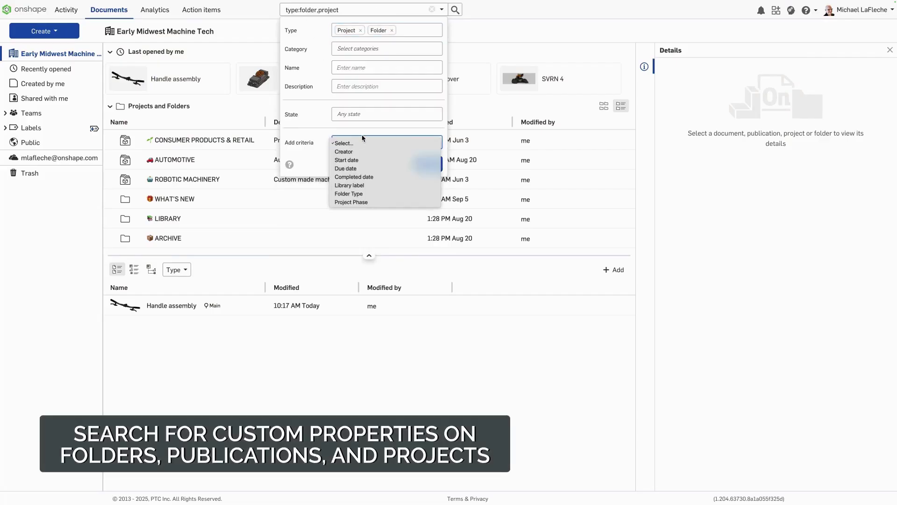
click(350, 193)
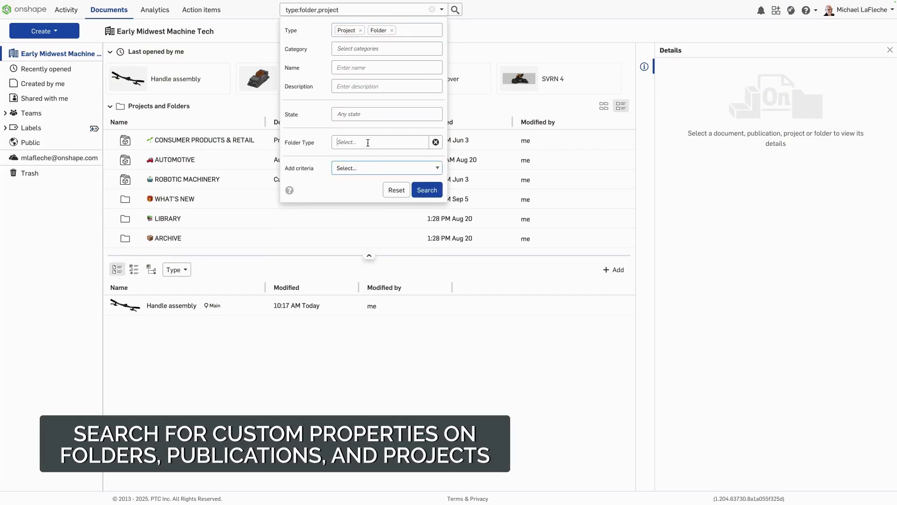
click(368, 142)
click(368, 159)
click(435, 193)
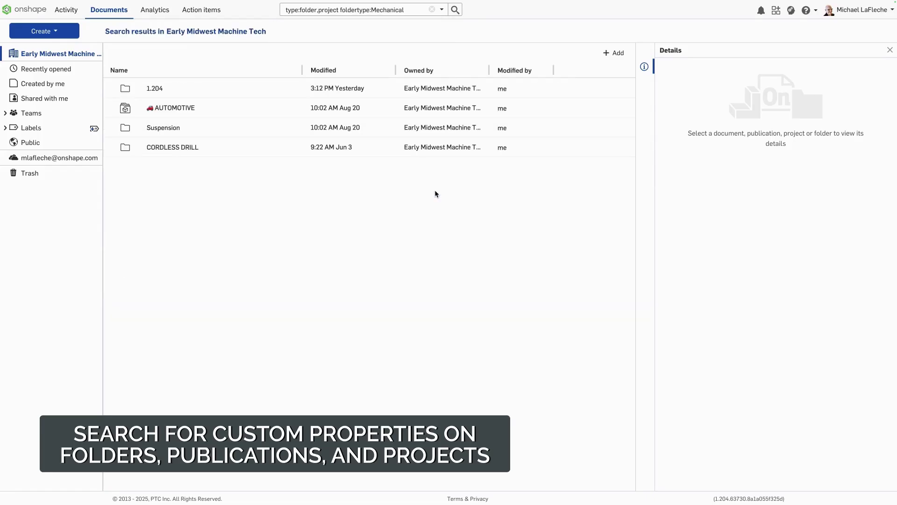
Set the Suspension folder's project phase to Awaiting Approvals in its properties.
click(214, 89)
click(214, 110)
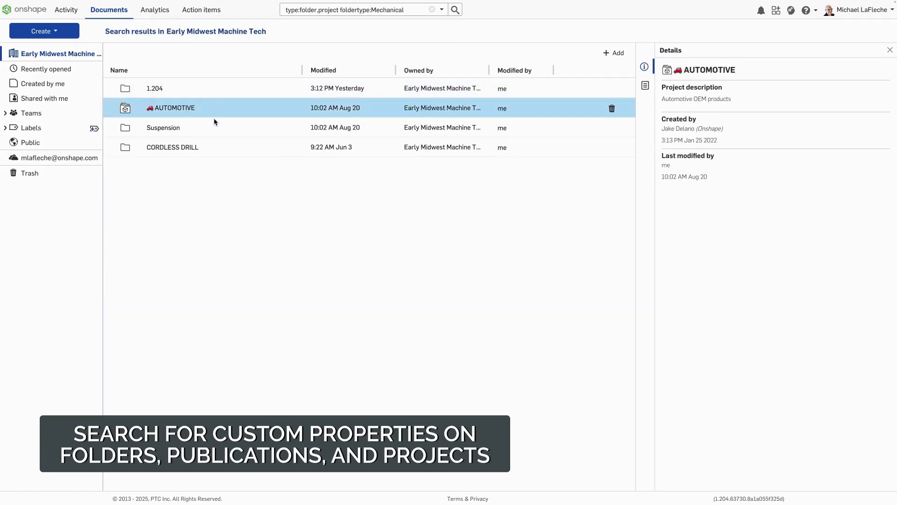
click(214, 122)
click(645, 104)
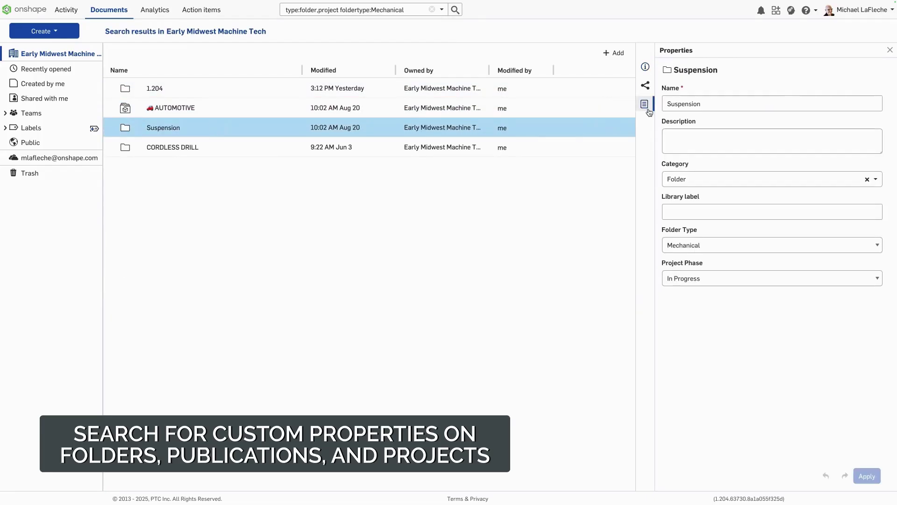
click(701, 281)
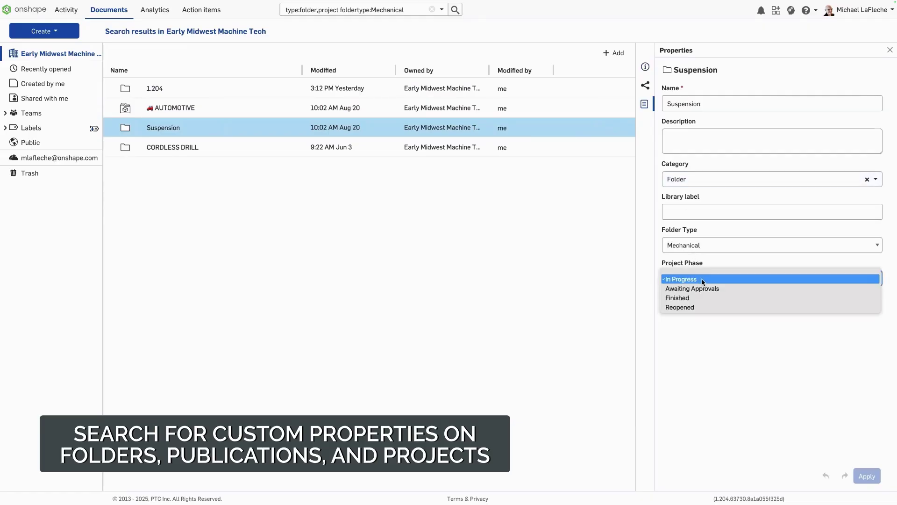
click(701, 289)
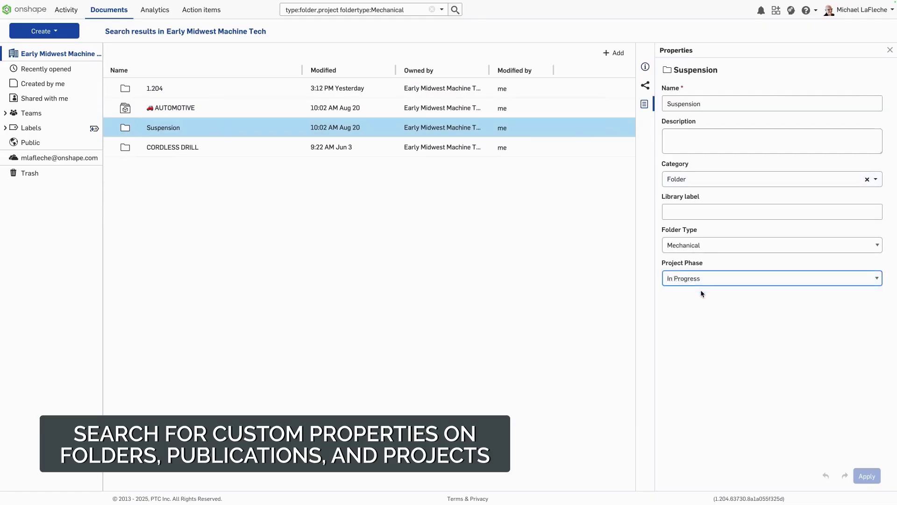
Add a Project Phase = Awaiting Approvals filter, rerun the search, and view Suspension's properties.
click(442, 10)
click(363, 168)
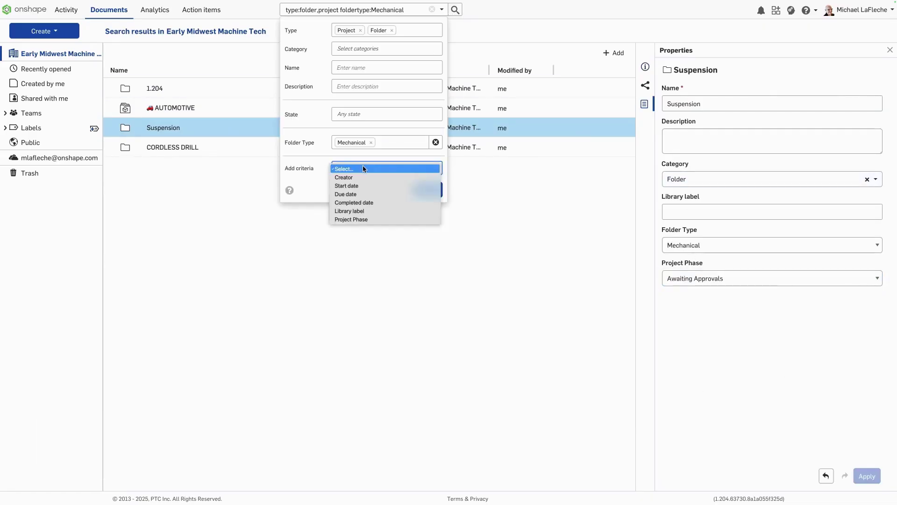
click(352, 219)
click(391, 162)
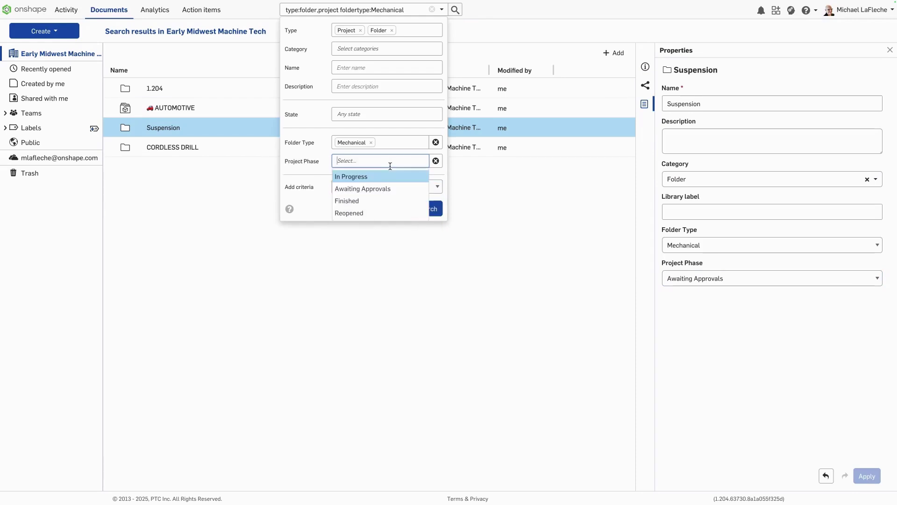
click(383, 188)
click(437, 209)
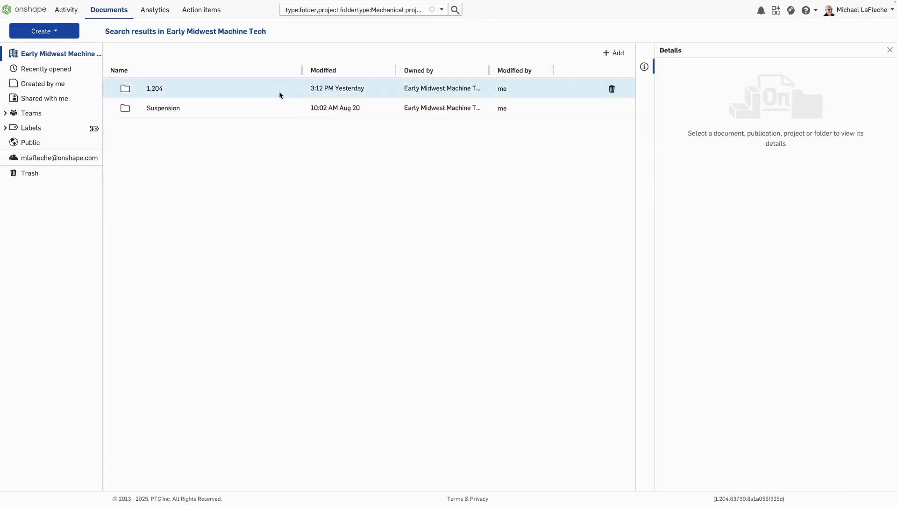
click(279, 92)
click(275, 102)
click(654, 108)
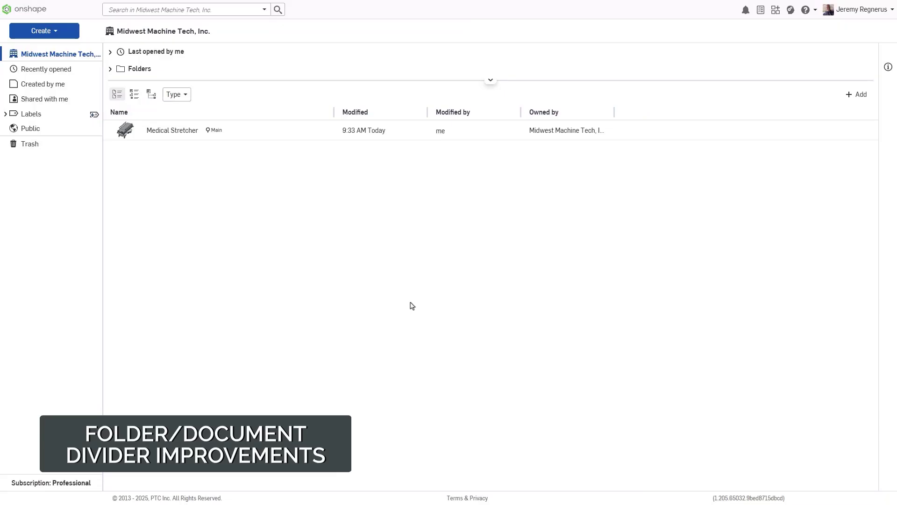
Expand the Folders section and shrink the folders area so documents move up.
click(111, 69)
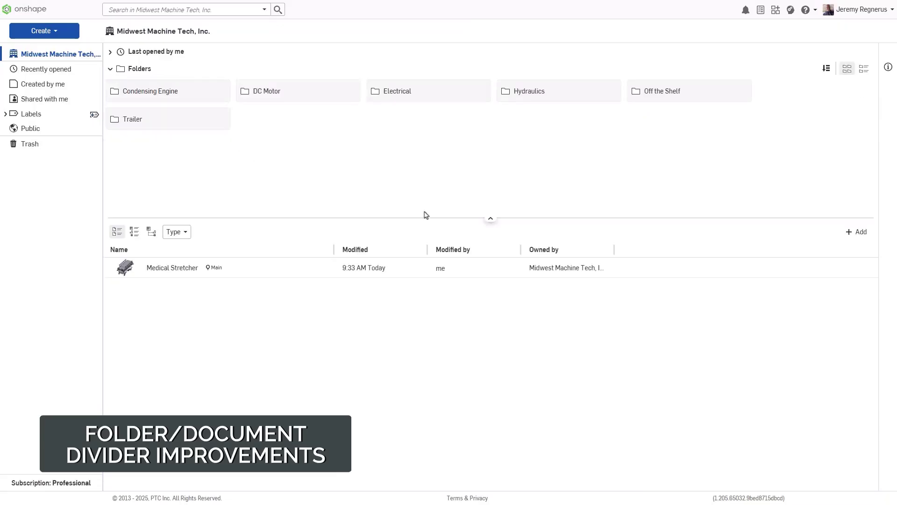
drag(419, 216, 425, 135)
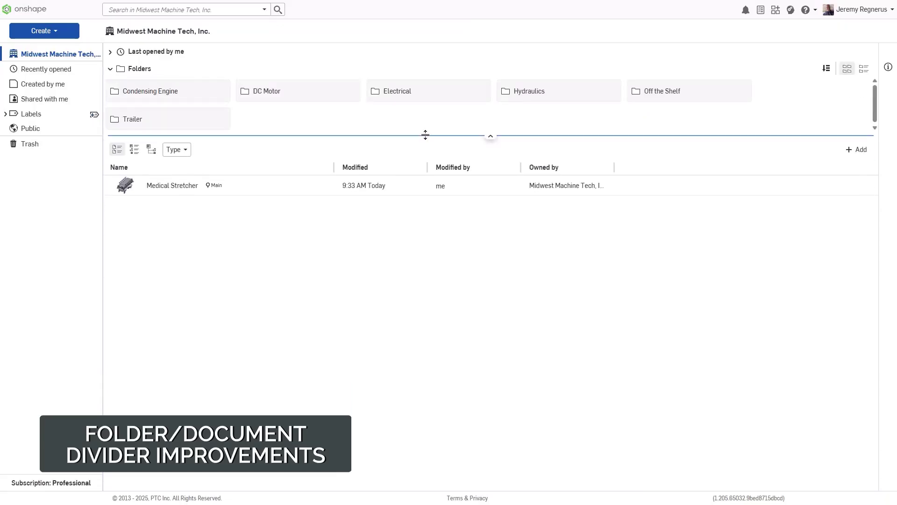
click(111, 69)
click(111, 70)
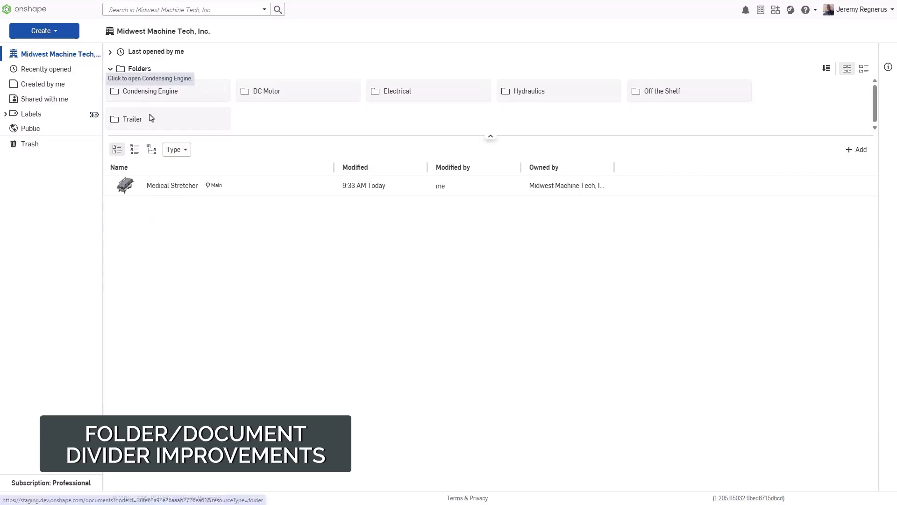
Open the Trailer and Accessories folders, return to the company root, and collapse Folders.
click(134, 120)
double_click(149, 74)
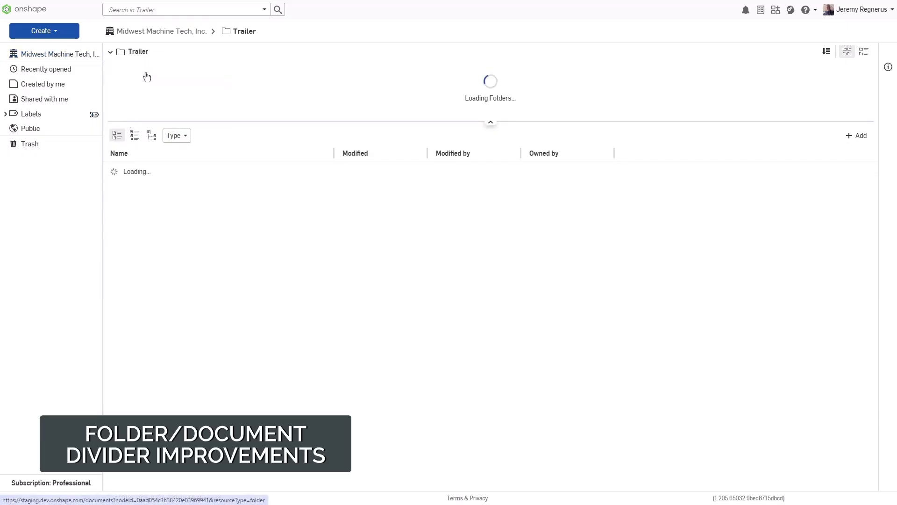
click(182, 32)
click(111, 70)
click(111, 70)
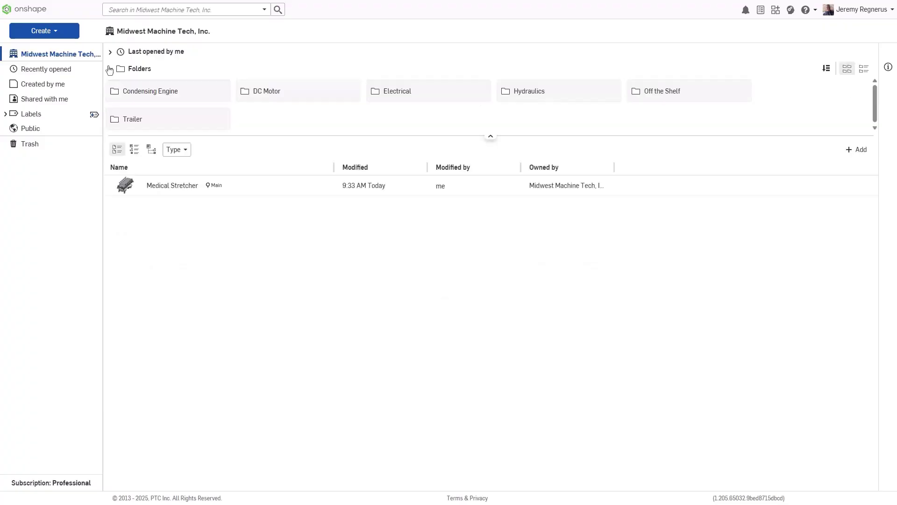
click(110, 71)
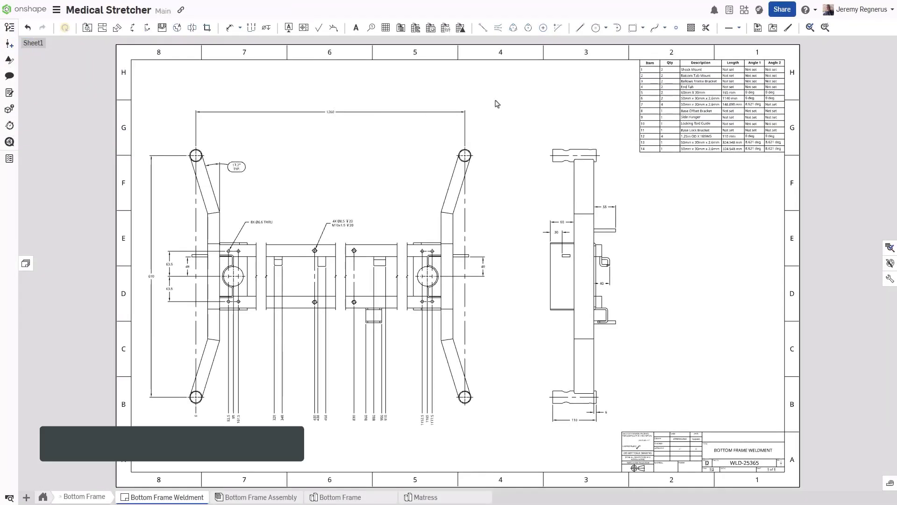
Turn on Show shaded view for the weldment drawing's side view and front view.
right_click(576, 128)
mouse_move(607, 134)
click(710, 144)
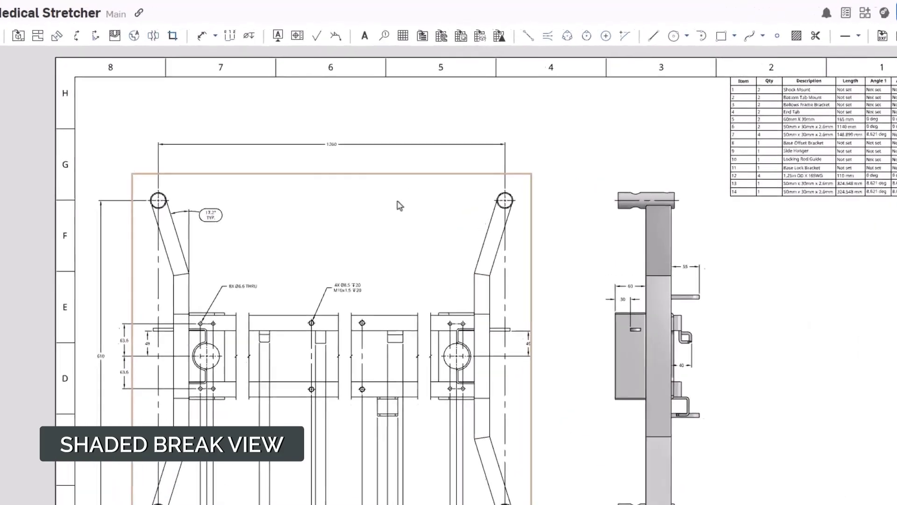
right_click(399, 181)
mouse_move(456, 195)
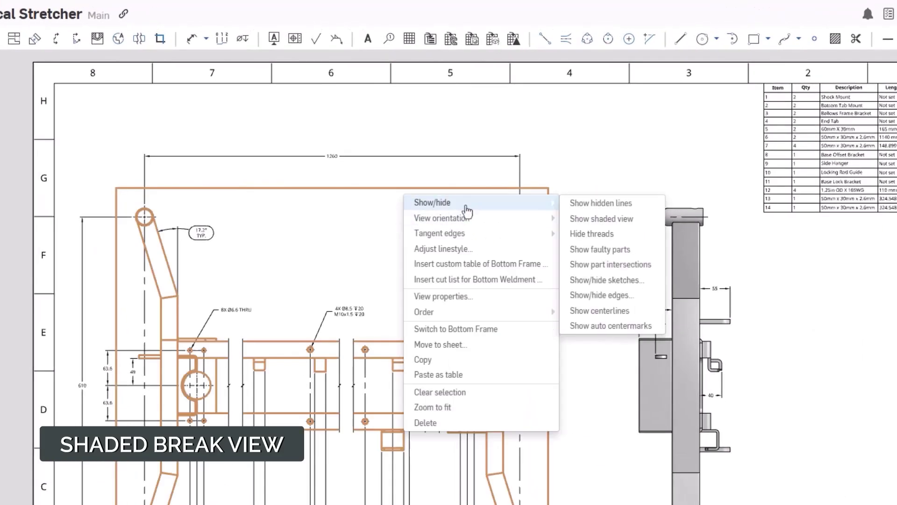
click(593, 224)
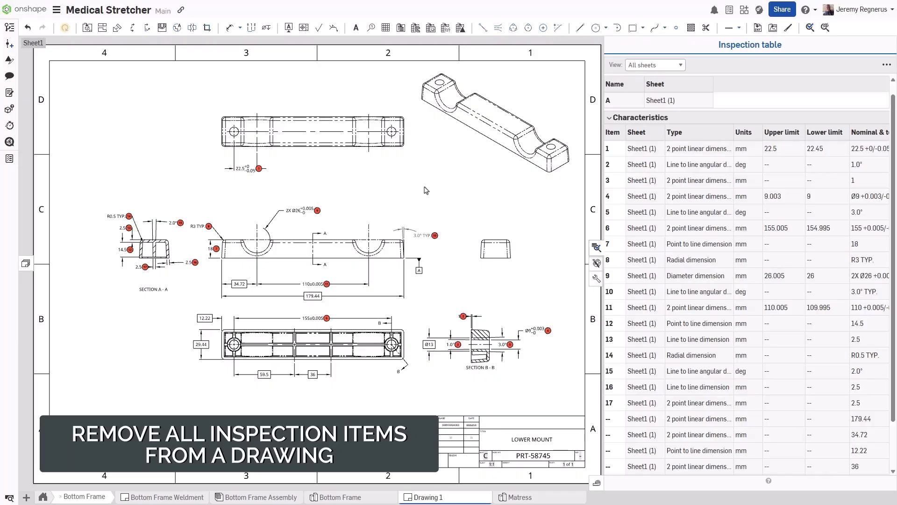
Remove inspection item 9 from the 2X Ø26 dimension, then remove all remaining inspection items.
right_click(324, 213)
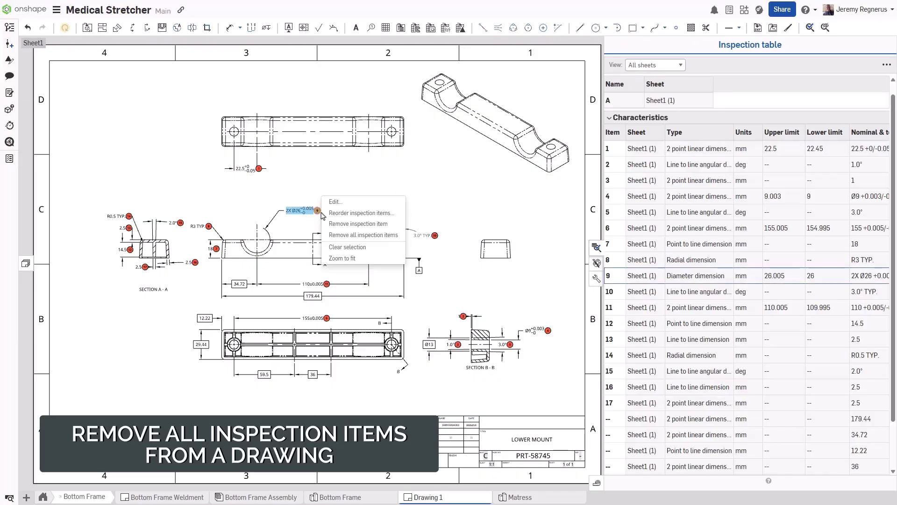
click(341, 226)
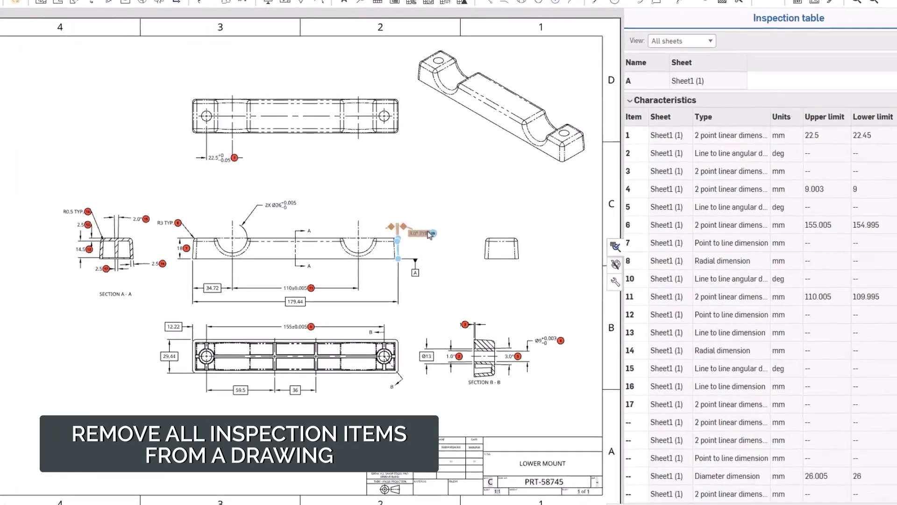
right_click(434, 234)
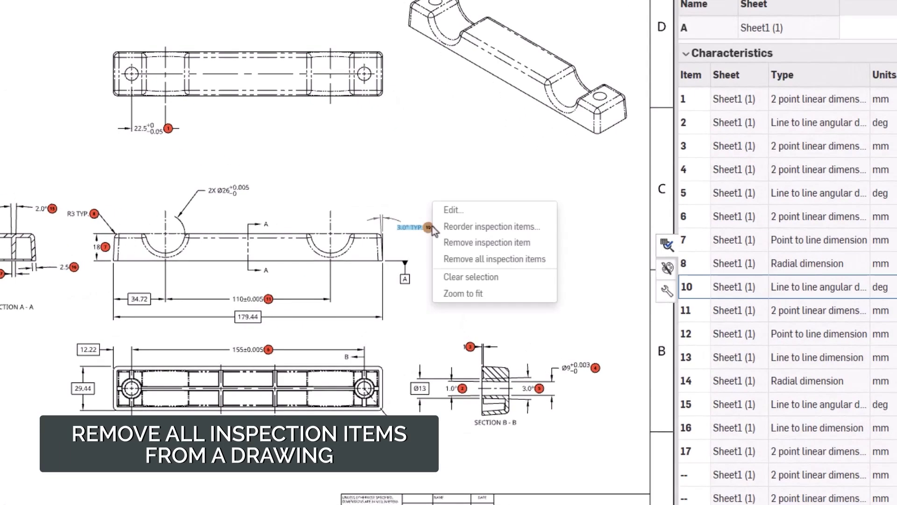
click(469, 260)
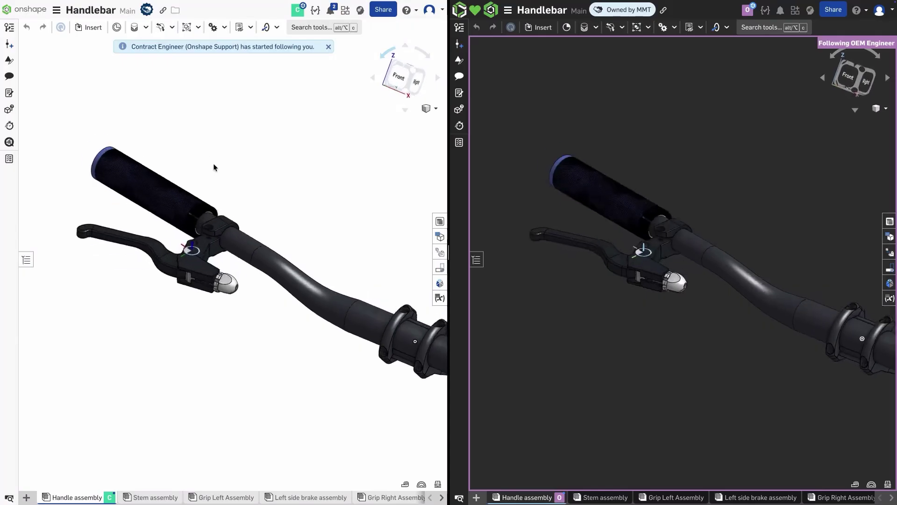
right_drag(213, 164, 236, 177)
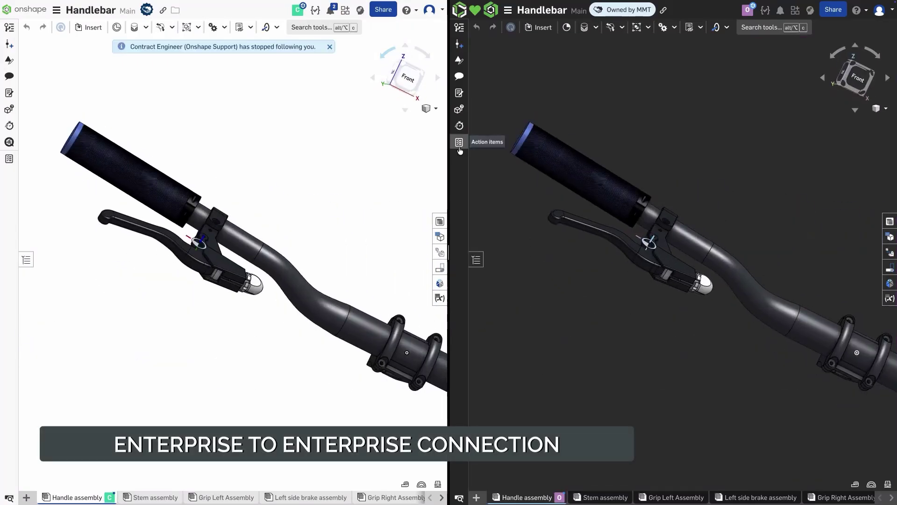
Open the ECN-235511 task from the action items list.
click(460, 142)
click(537, 90)
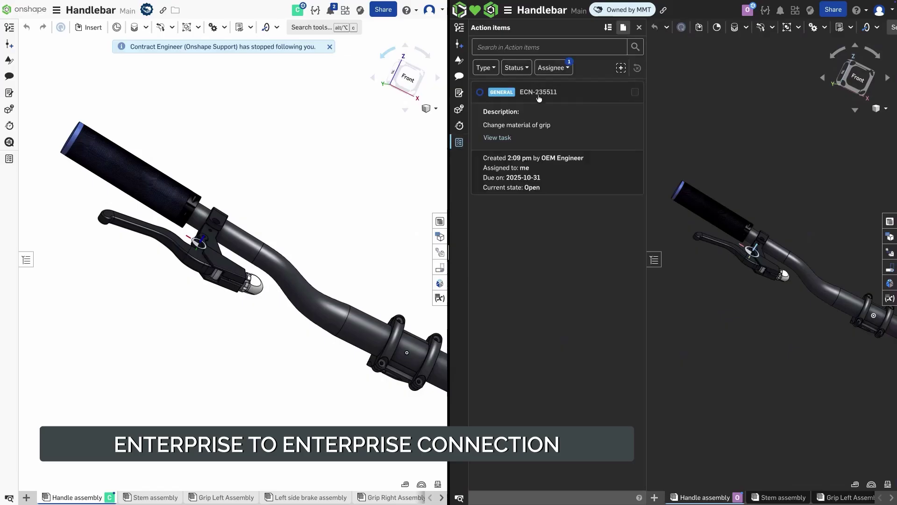
click(495, 142)
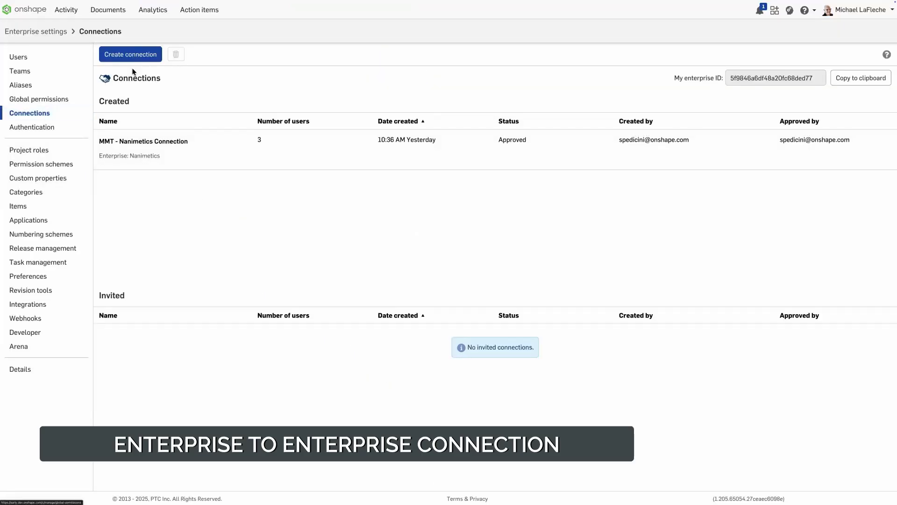
Create the MMT - Prime Contractor Connection using the partner enterprise's ID.
click(143, 55)
click(332, 193)
key(ctrl+v)
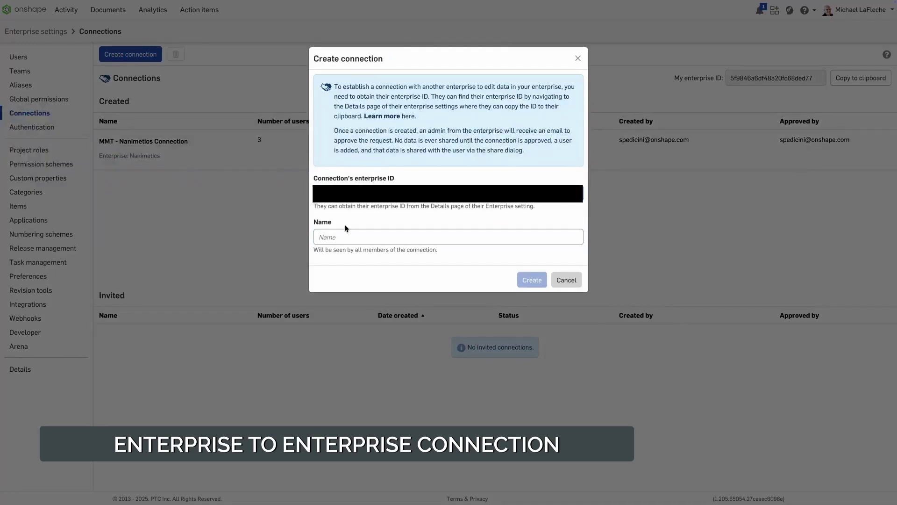
click(344, 236)
text(MMT - Prime Contractor Connection)
click(531, 280)
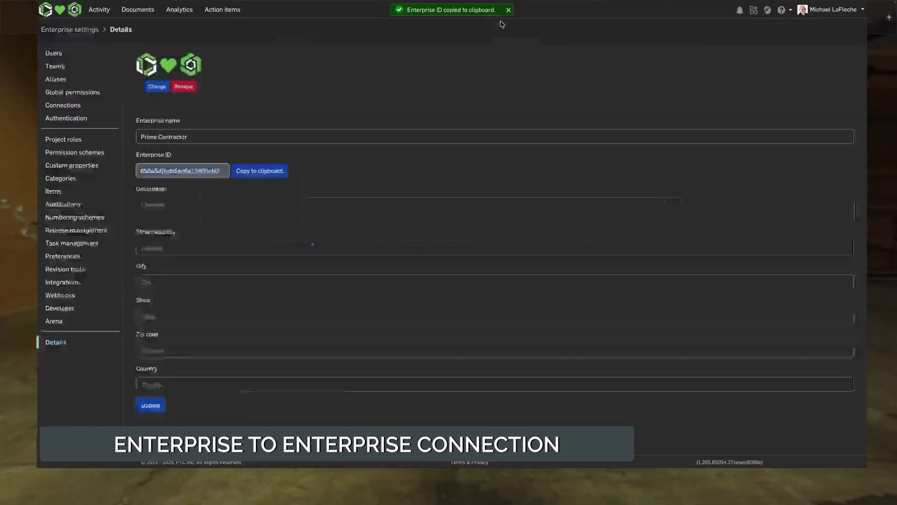
Approve the pending invited connection in the enterprise connections list.
click(63, 105)
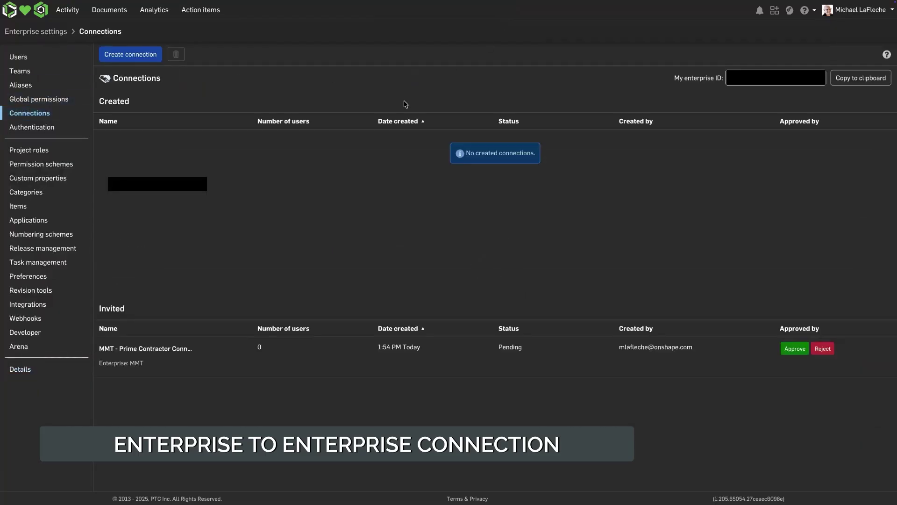
click(795, 348)
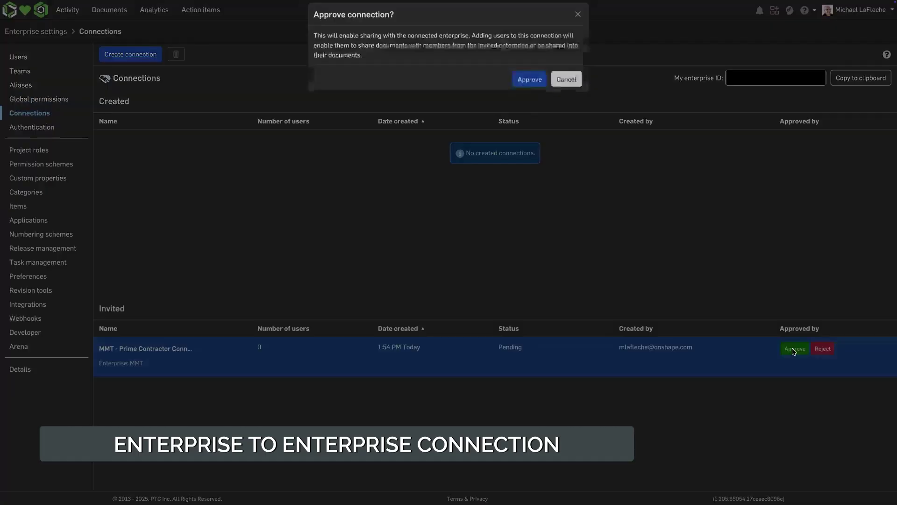
click(528, 89)
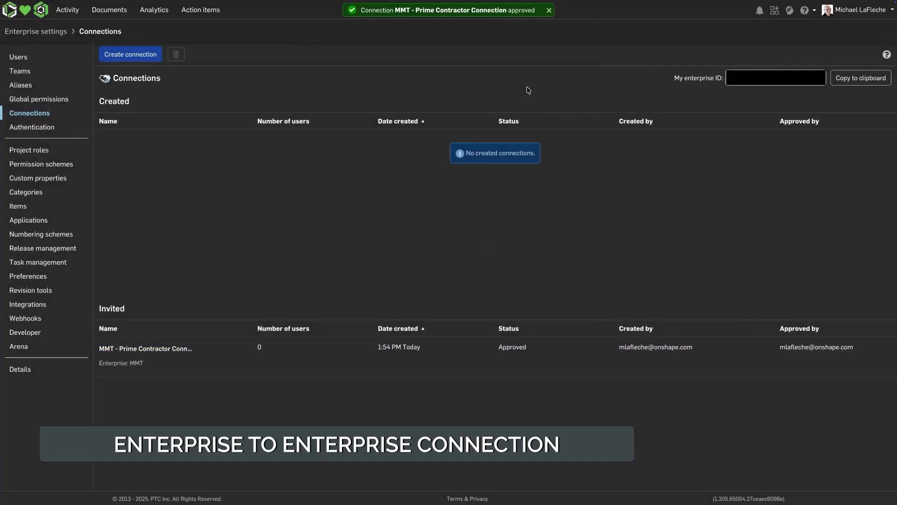
Add the user Contract Engineer as a member of the MMT - Prime Contractor Connection.
click(303, 373)
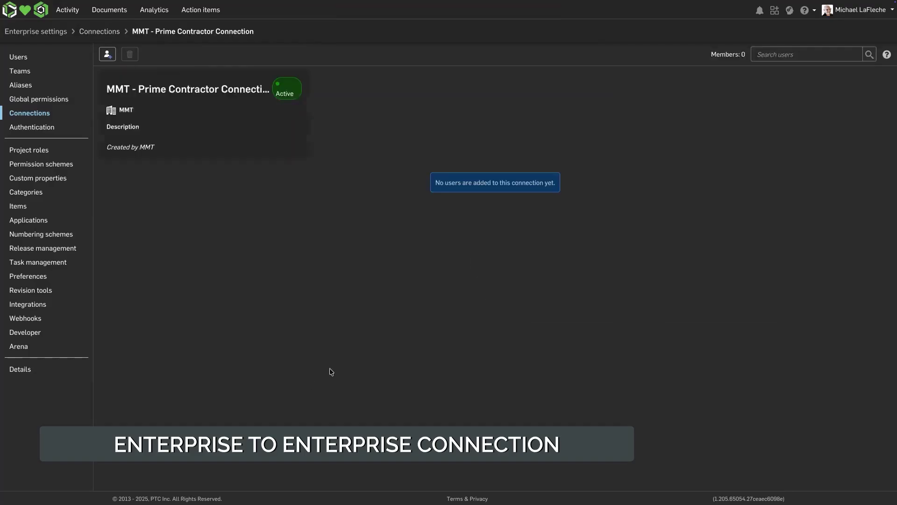
click(107, 54)
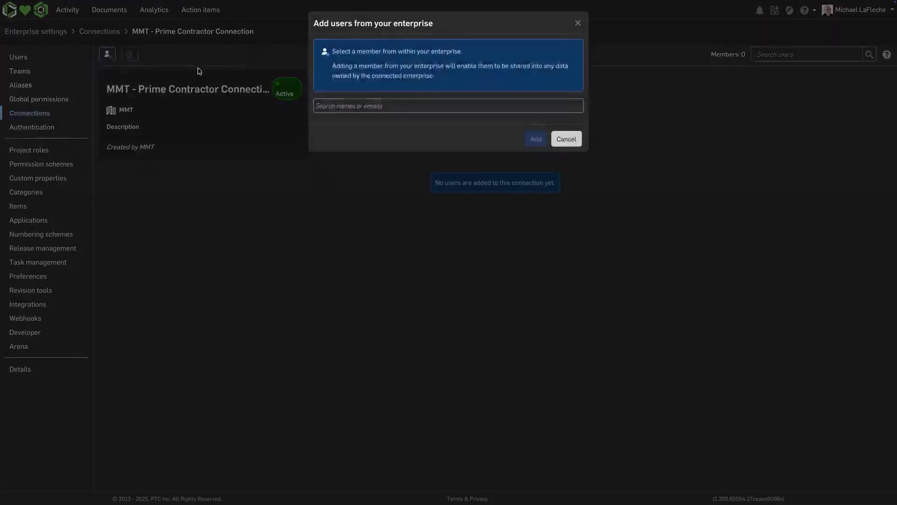
click(365, 107)
text(con)
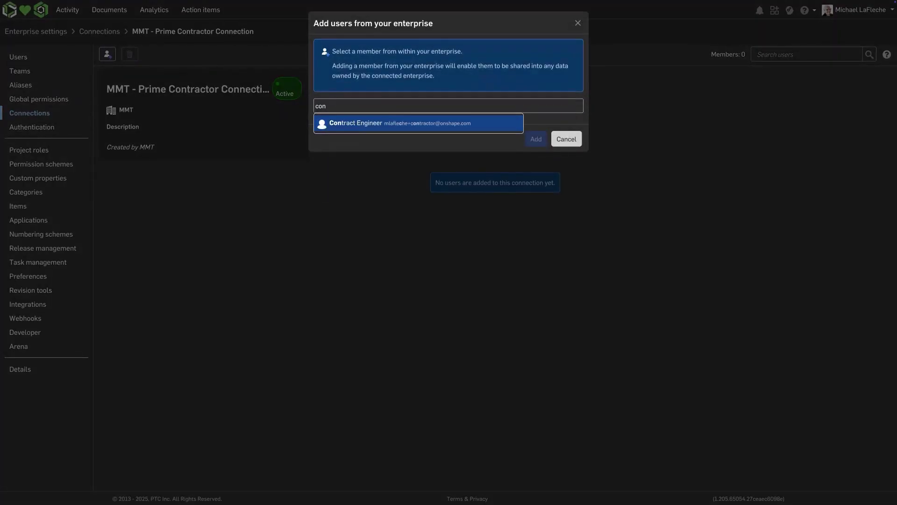
click(405, 125)
click(536, 139)
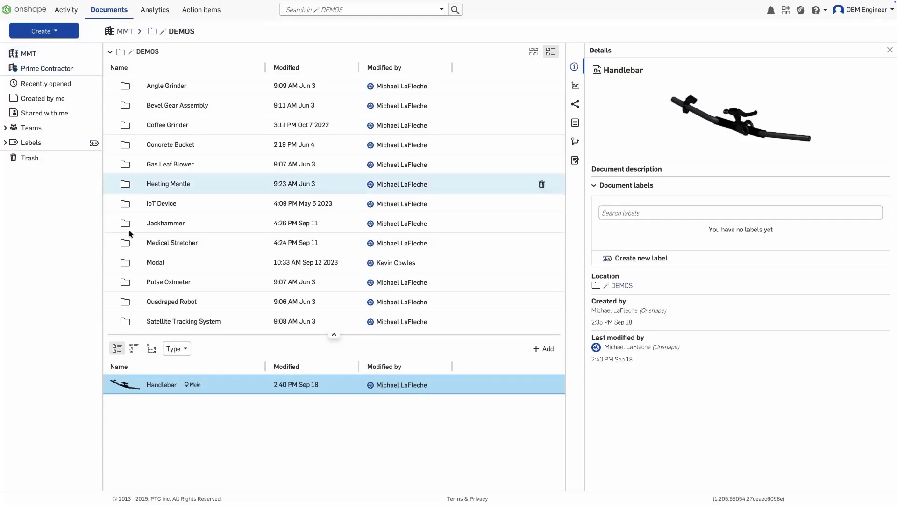
Share Handlebar with Contract Engineer via MMT - Prime Contractor Connection, Can edit, copying disallowed.
right_click(169, 384)
click(187, 325)
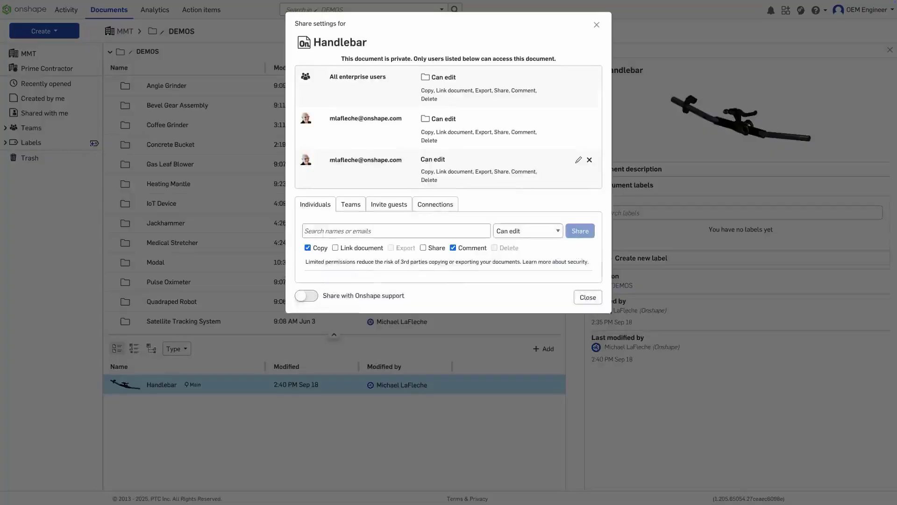
click(447, 204)
click(404, 231)
click(379, 250)
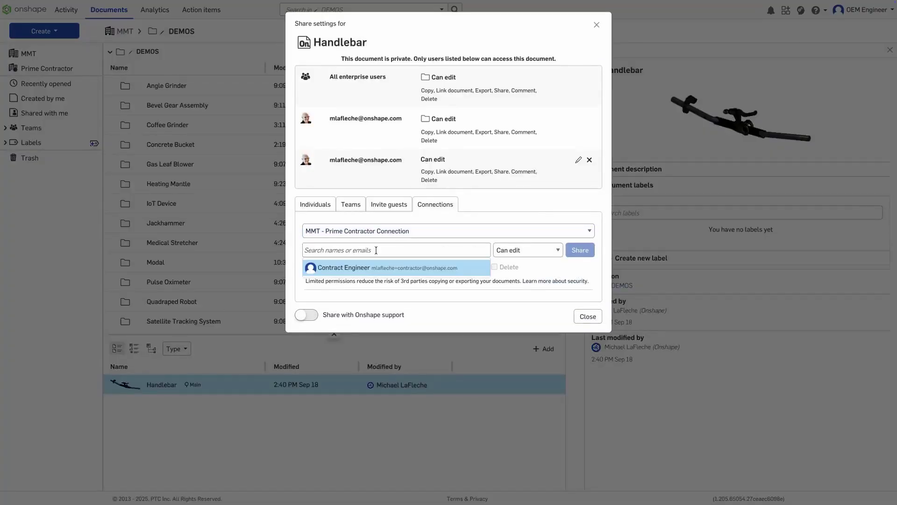
click(382, 269)
click(514, 250)
click(516, 253)
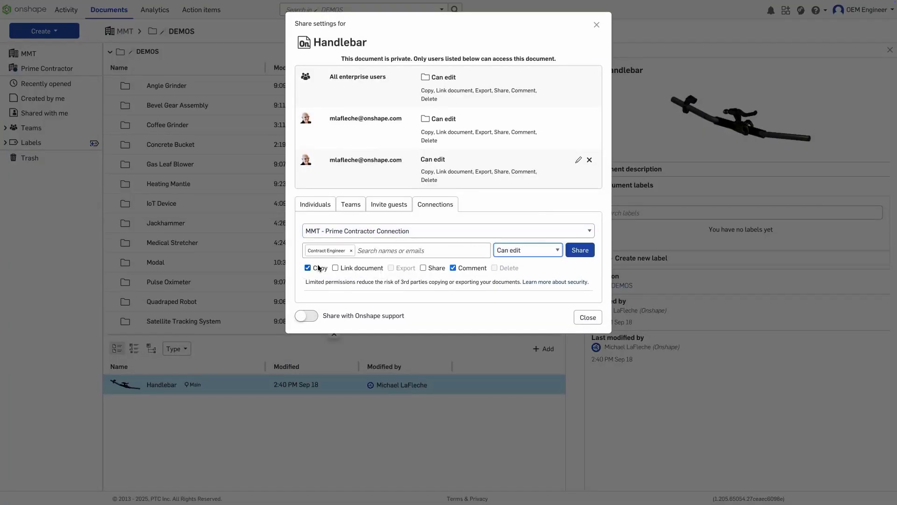
click(308, 268)
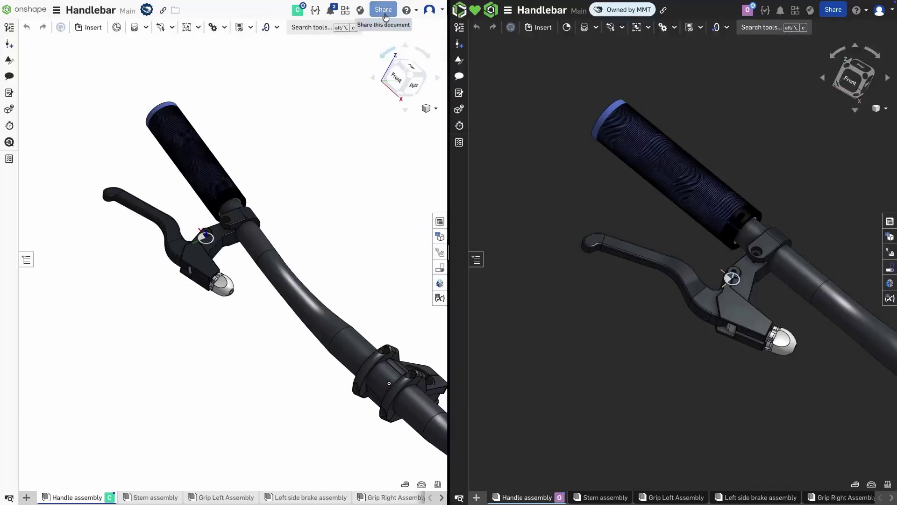
Check Handlebar's shares, then view the Prime Contractor connection's member users.
click(385, 14)
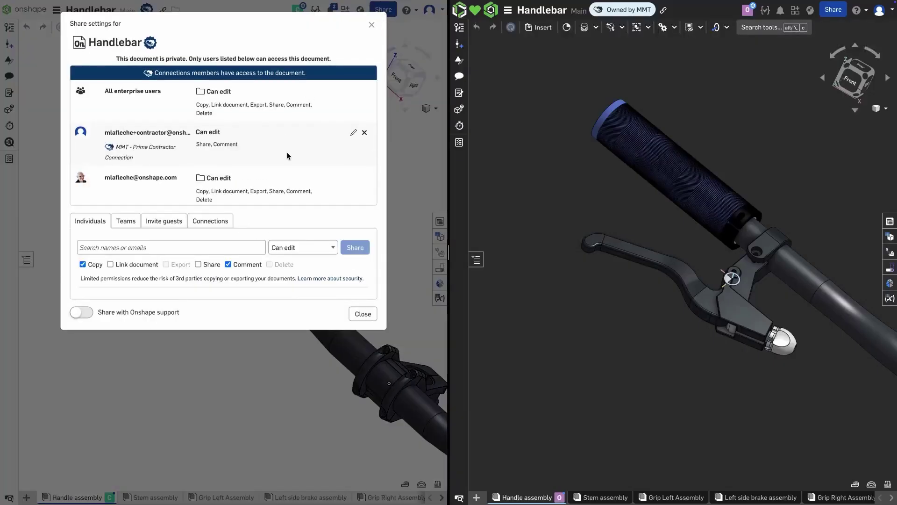
click(363, 314)
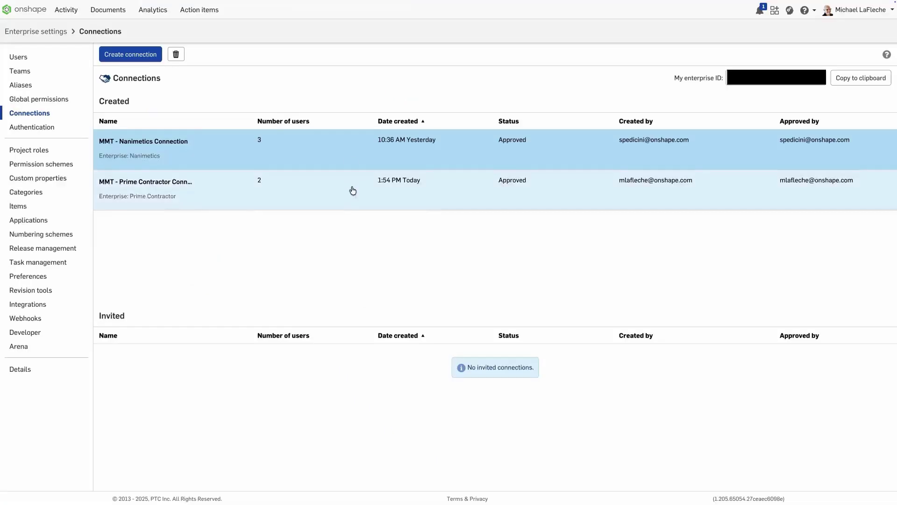
right_click(353, 189)
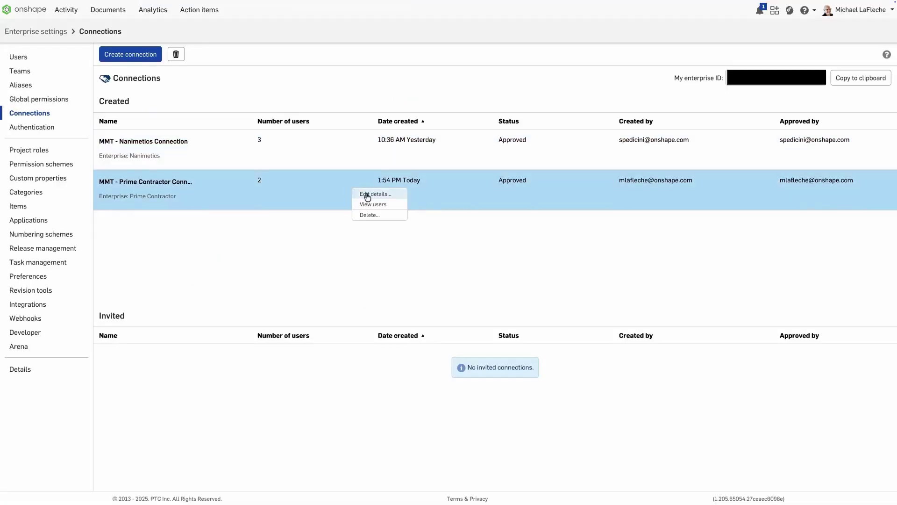
click(368, 205)
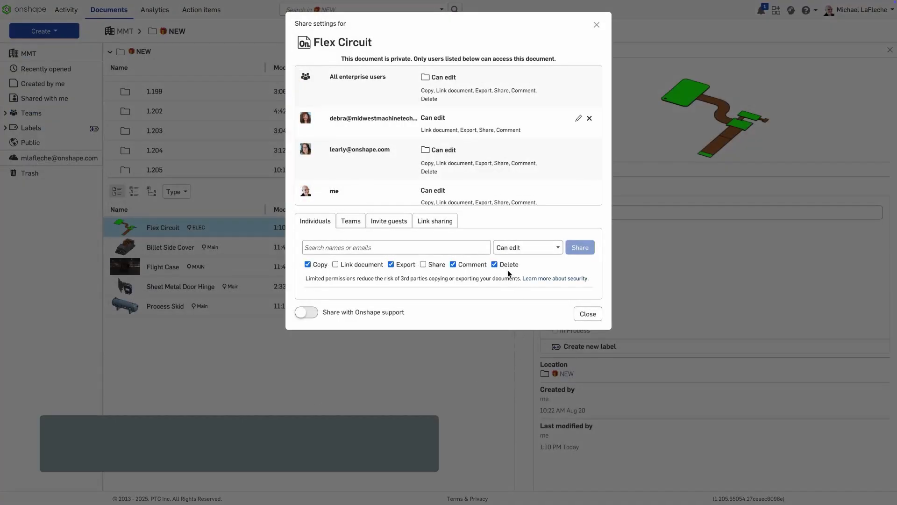
Open user management for the Export files global permission in Enterprise settings.
click(586, 314)
click(862, 9)
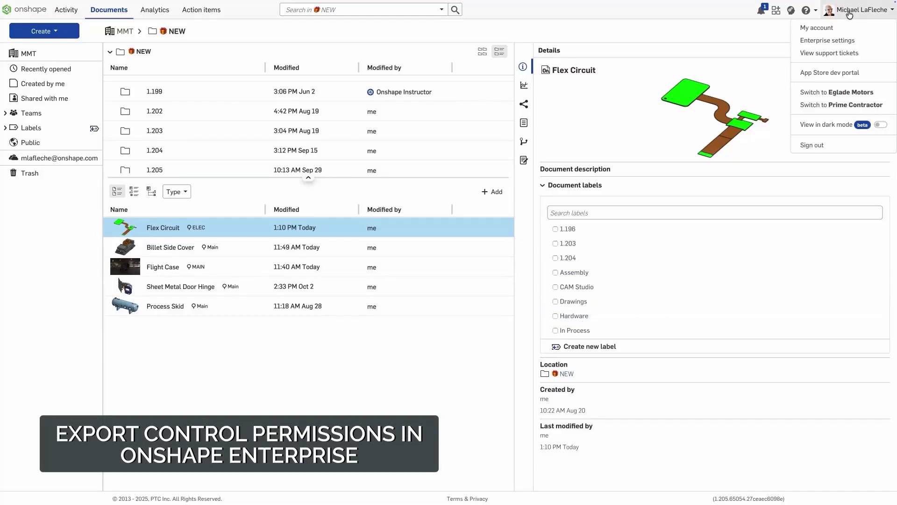
click(821, 39)
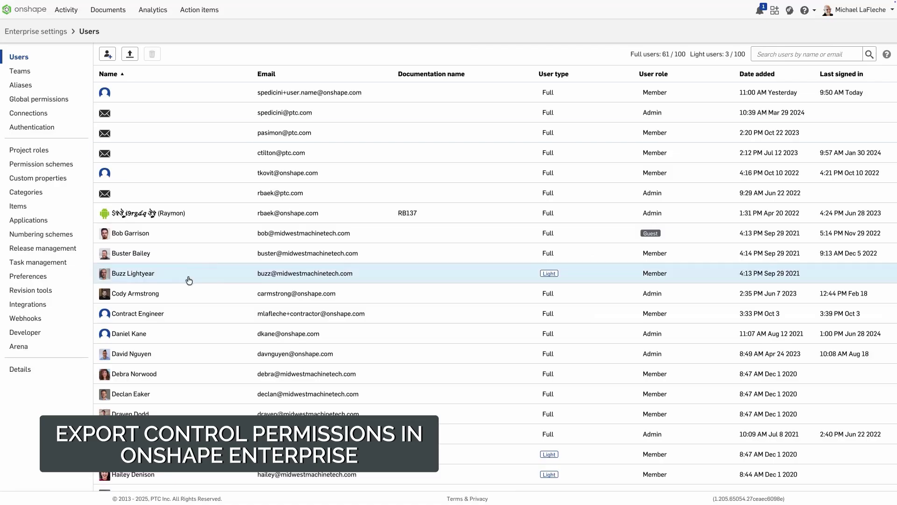
click(54, 104)
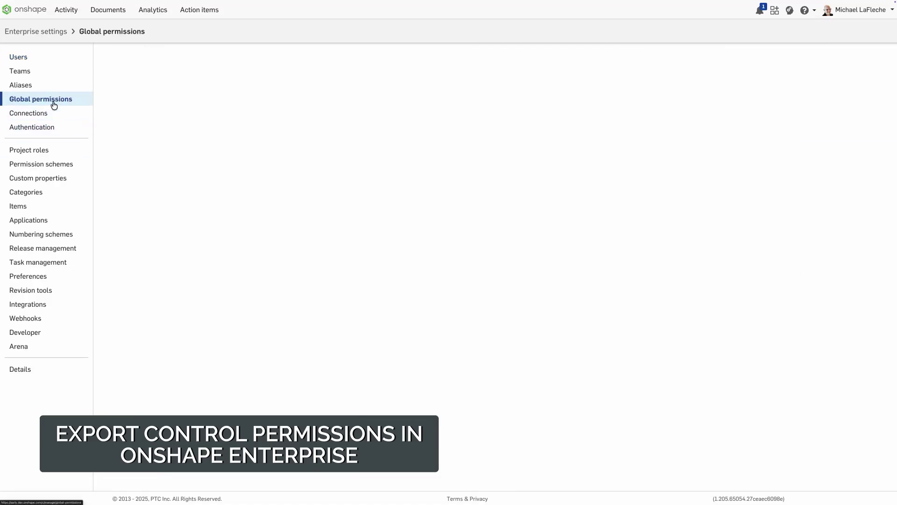
scroll(244, 142, down, 10)
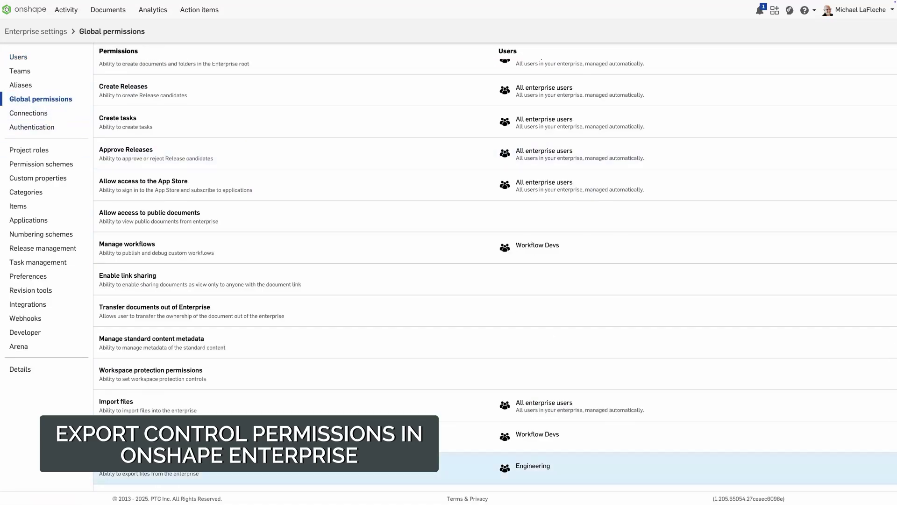
right_click(252, 465)
click(273, 469)
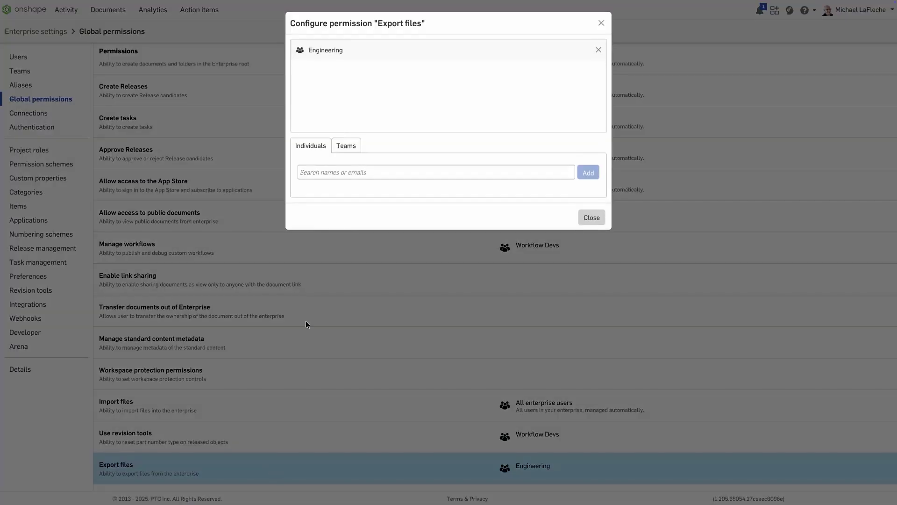
Grant the Export files permission to the Marketing team.
click(346, 145)
click(359, 171)
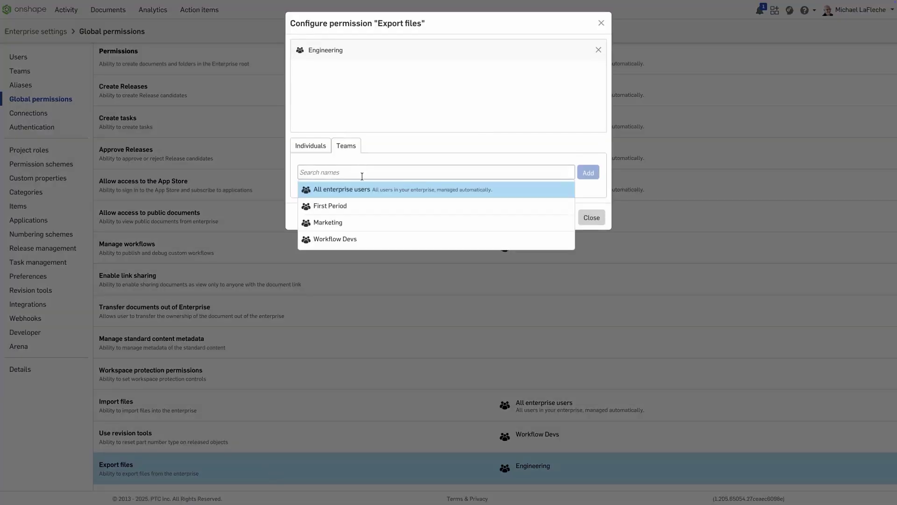
click(355, 222)
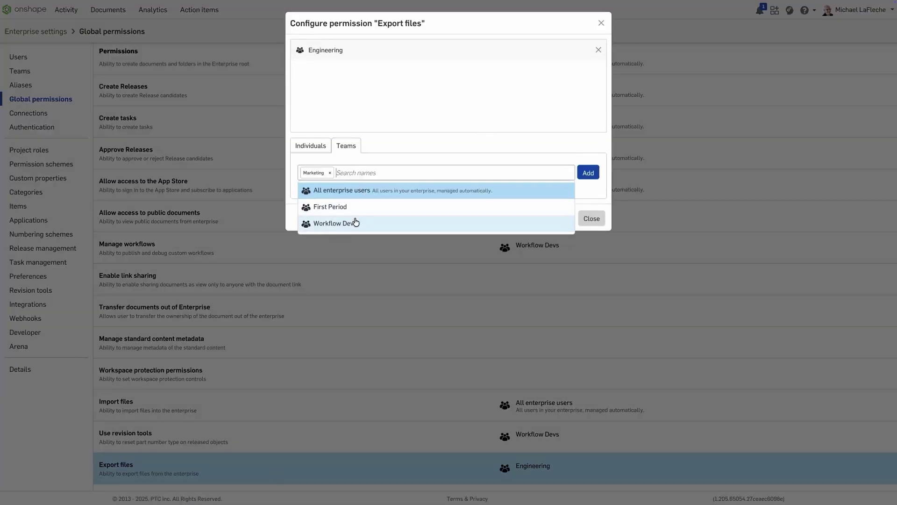
click(589, 173)
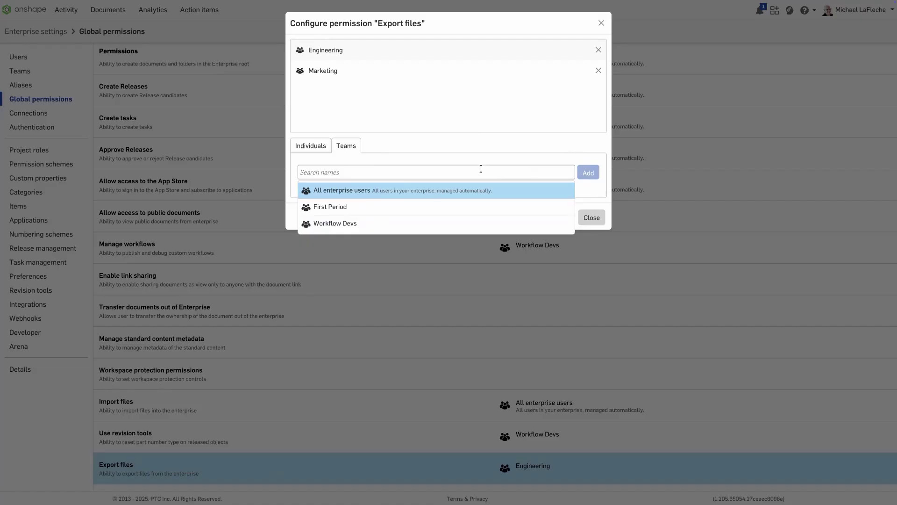
Grant Export files to one individual enterprise user and close the permission settings.
click(310, 148)
click(348, 173)
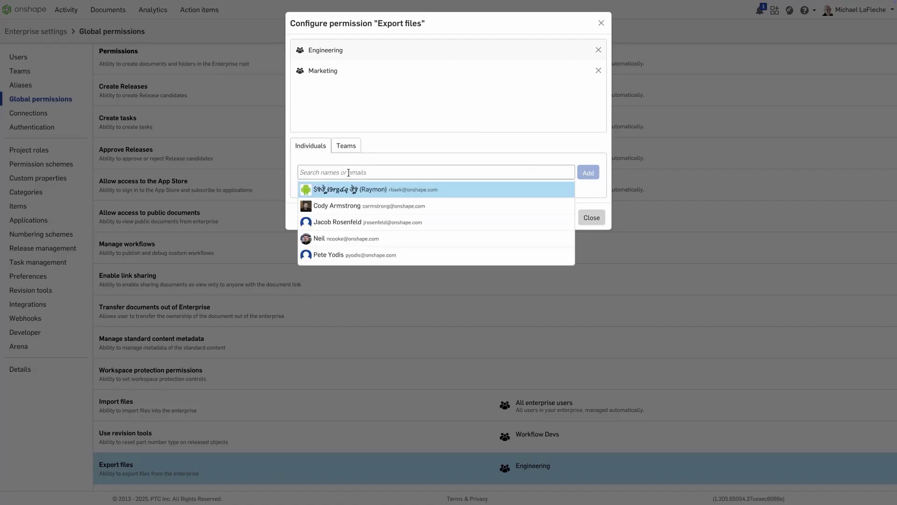
click(360, 238)
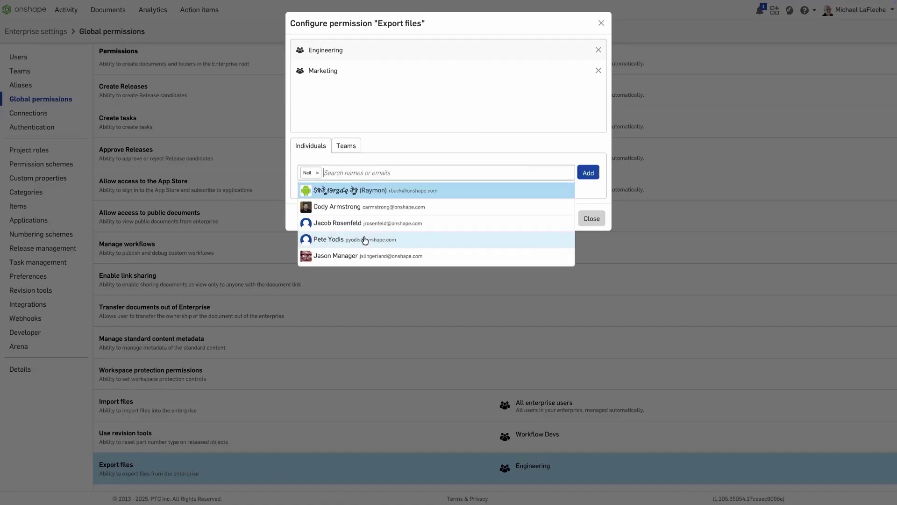
click(591, 173)
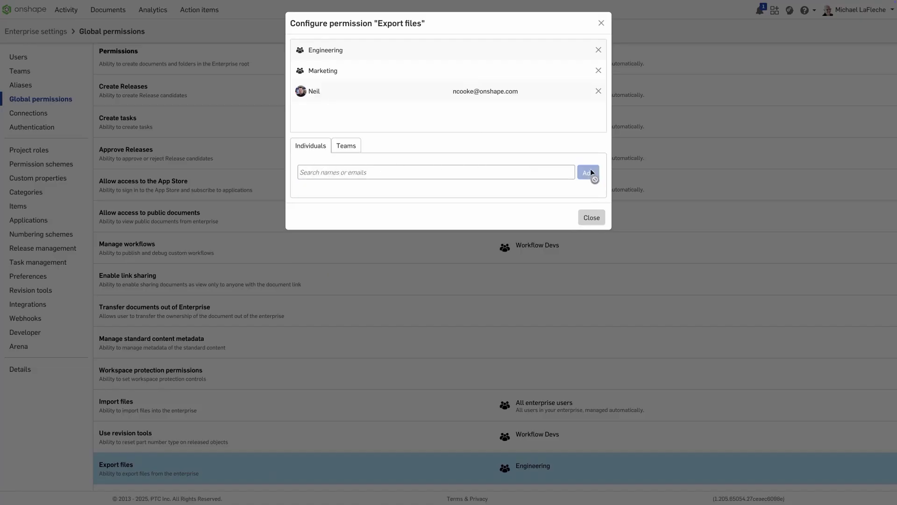
click(592, 218)
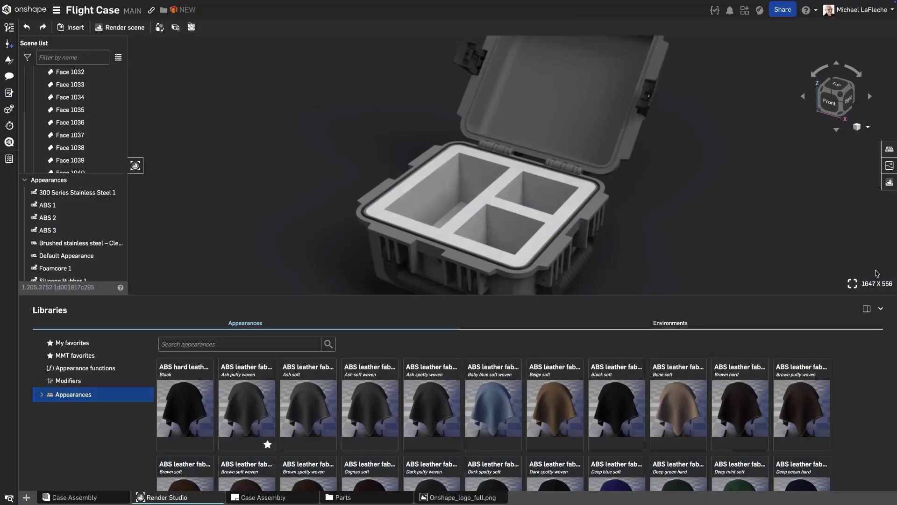
Dock the appearance library as a side panel on the right.
click(881, 309)
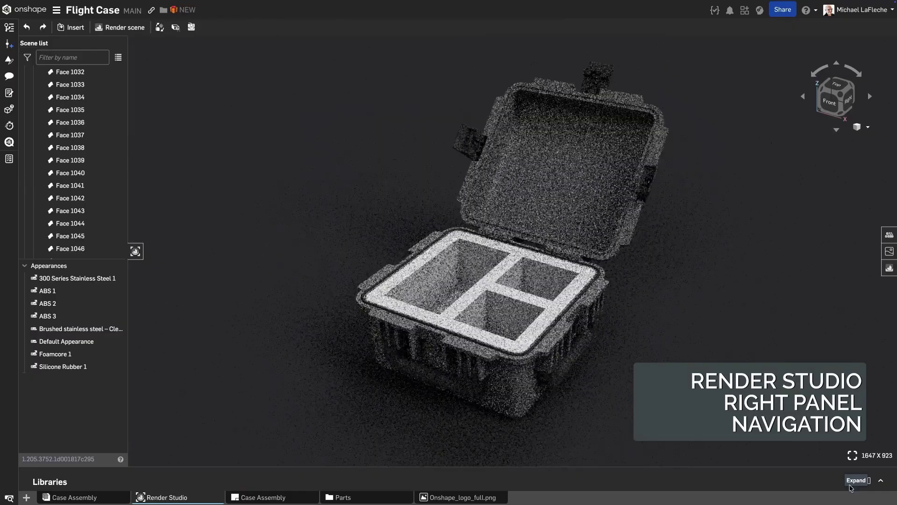
click(851, 488)
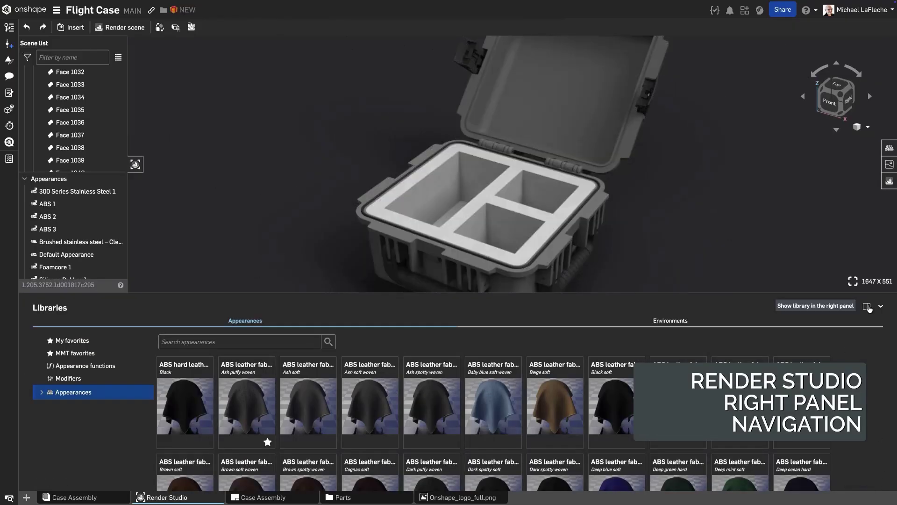
click(868, 307)
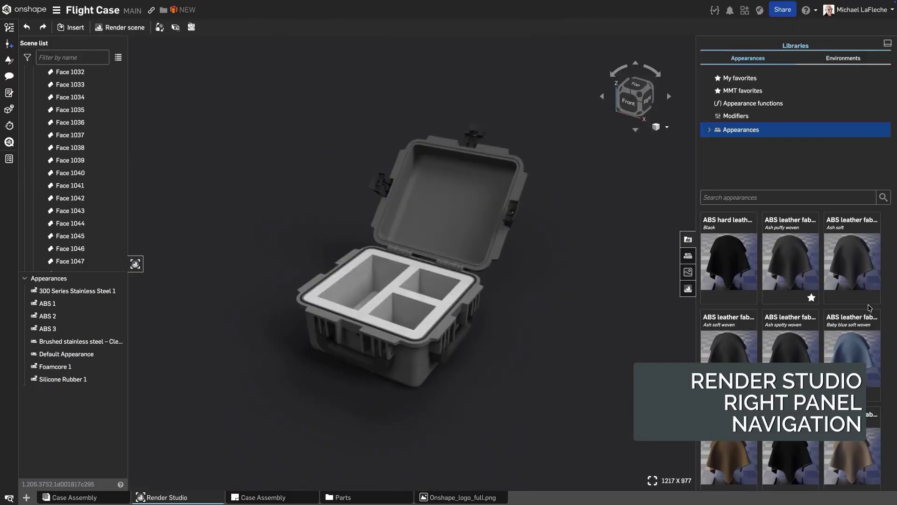
Search 11245 and apply Textured plastic to the case lid and base.
click(758, 197)
text(11245)
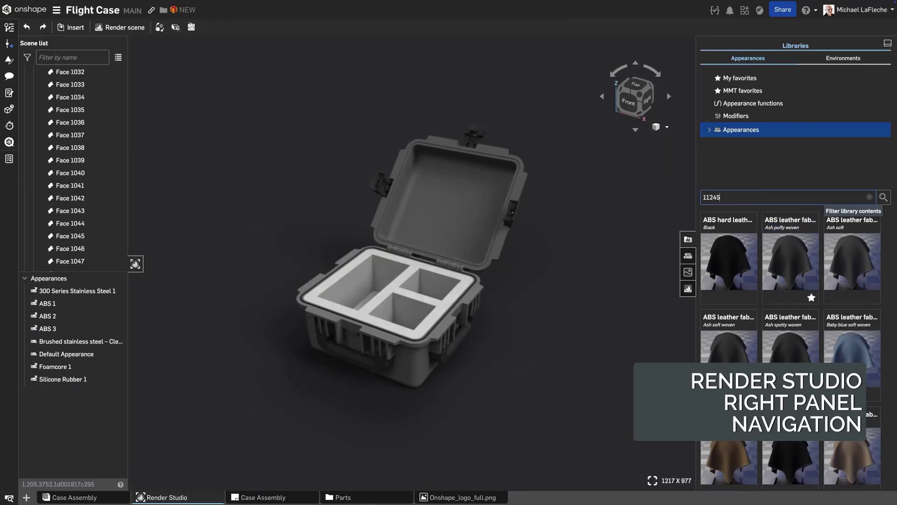
key(Return)
drag(729, 262, 509, 220)
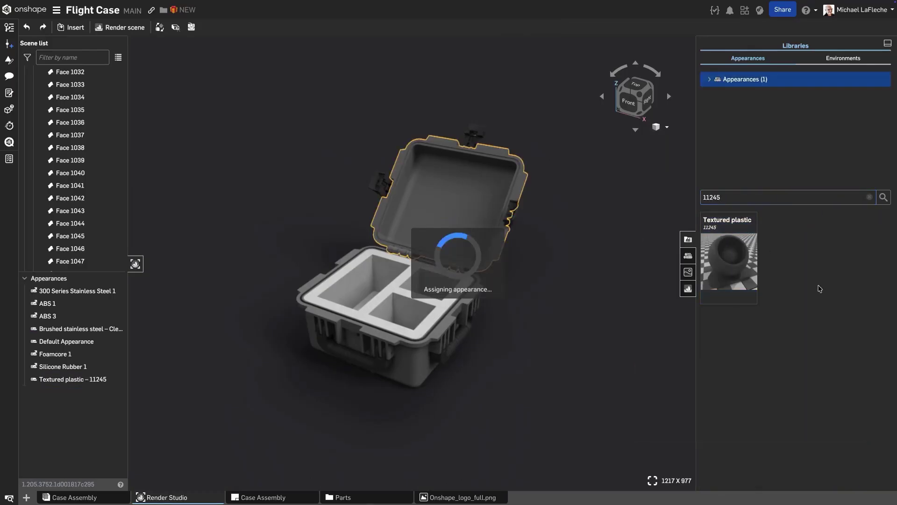
drag(720, 276, 413, 360)
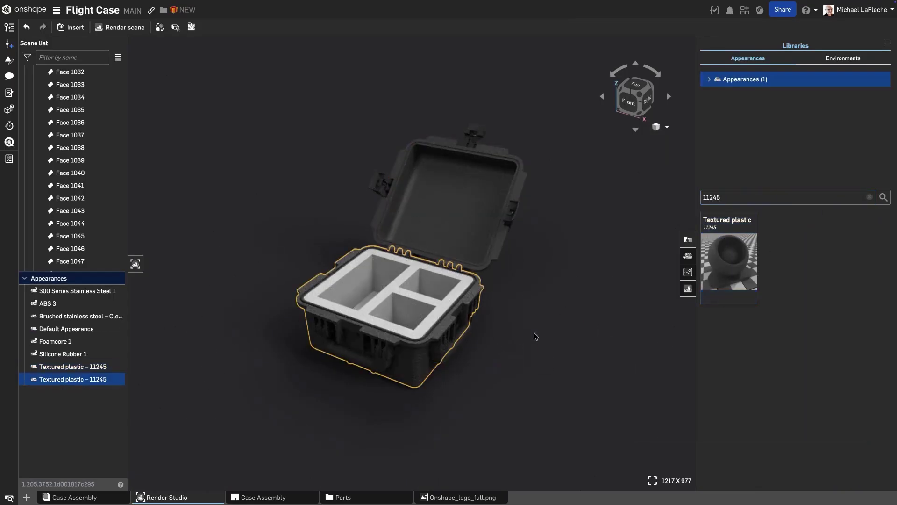
click(536, 337)
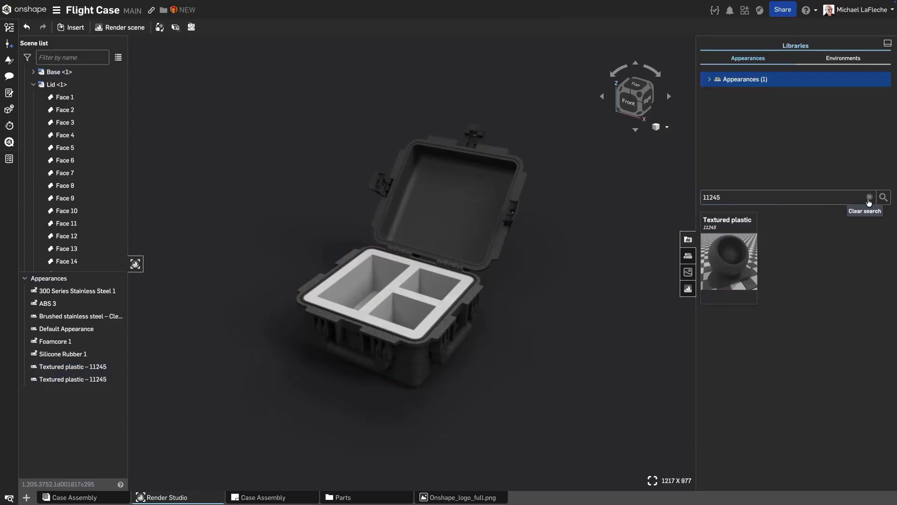
Apply the Altanka environment's lighting and background to the scene.
click(869, 197)
click(853, 61)
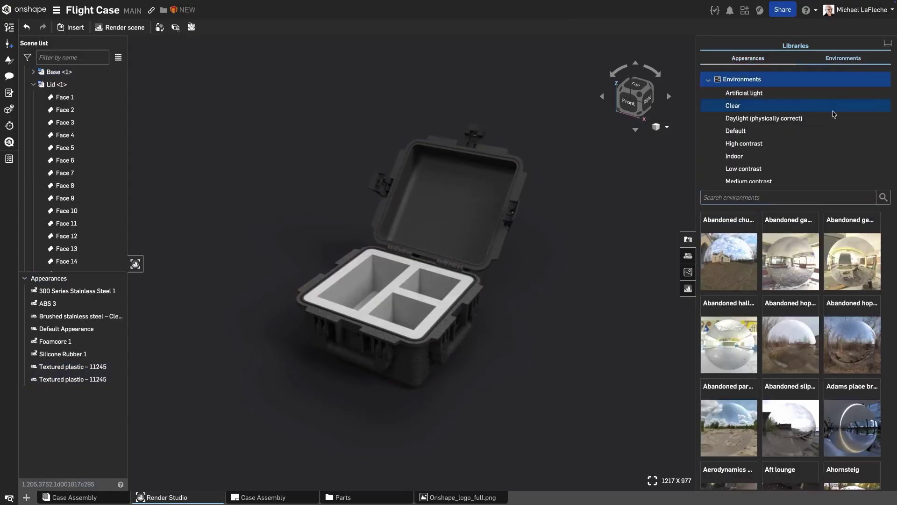
scroll(795, 374, down, 3)
click(788, 426)
click(823, 441)
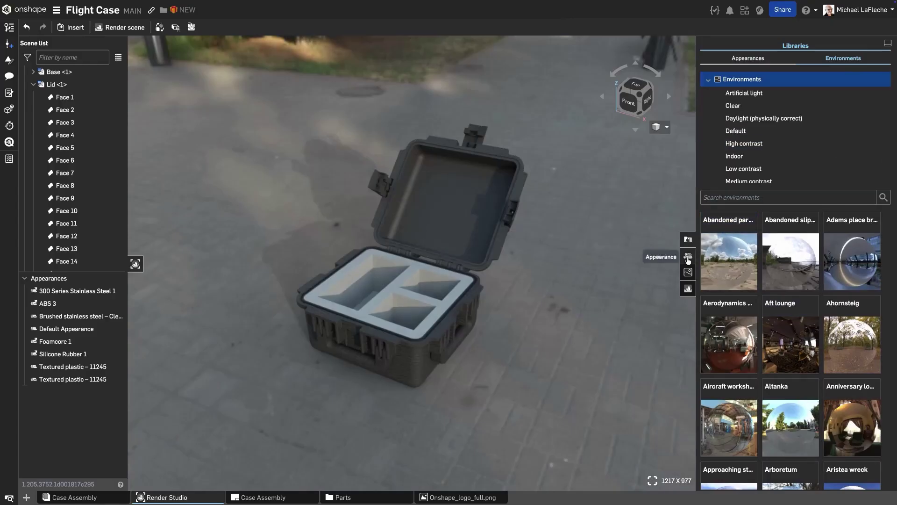
Change the Foamcore 1 base colour of the foam to the dark custom swatch.
click(443, 274)
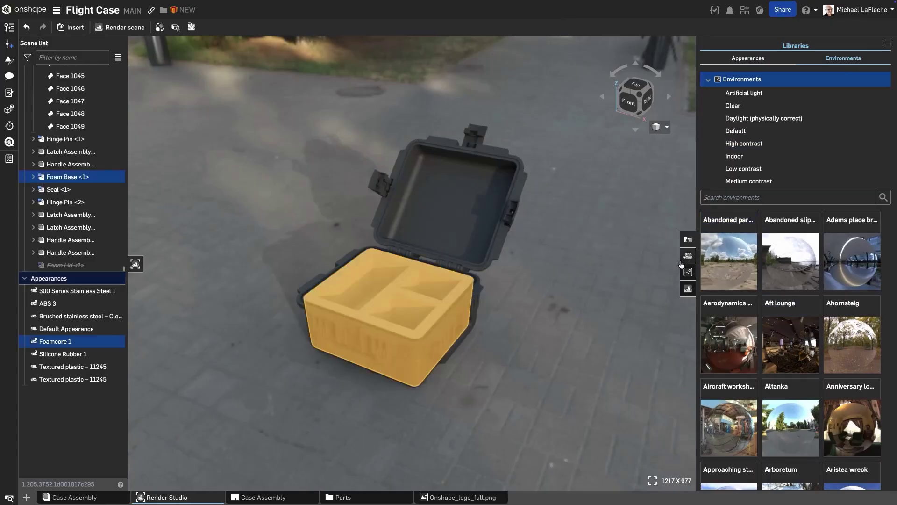
click(689, 257)
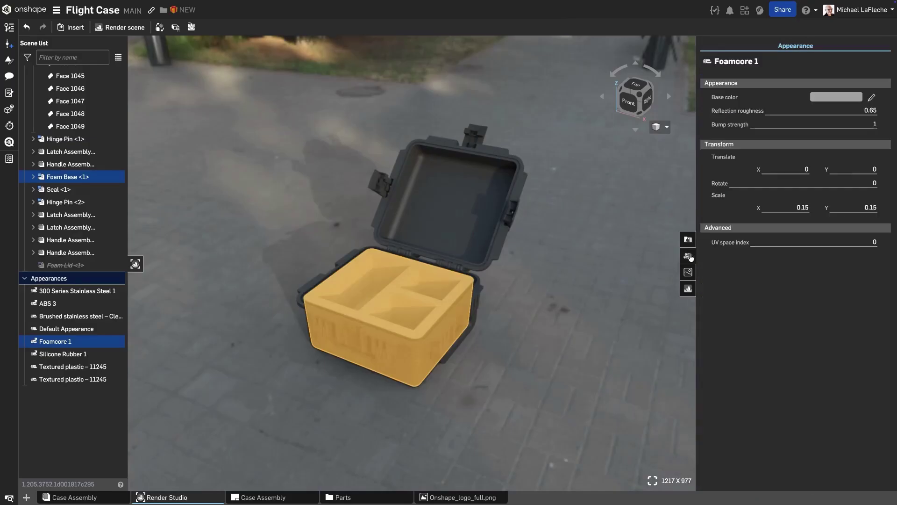
click(872, 97)
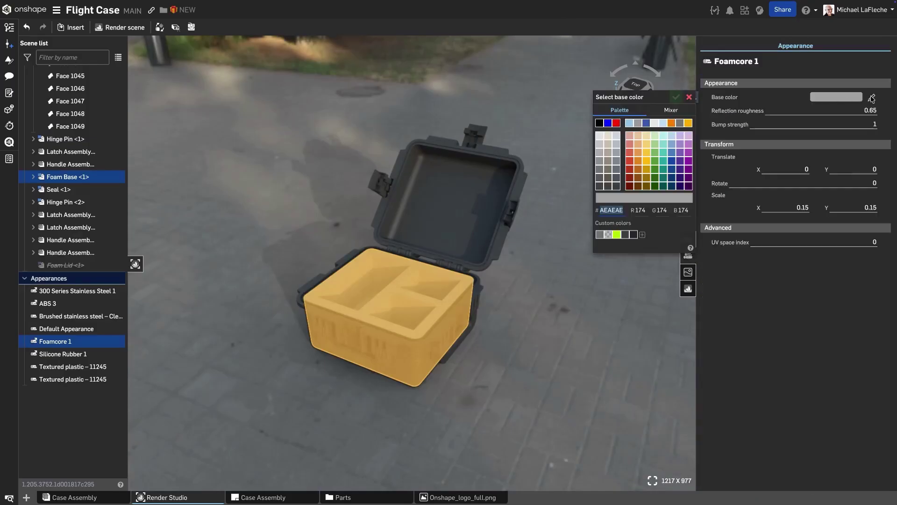
click(634, 234)
click(617, 239)
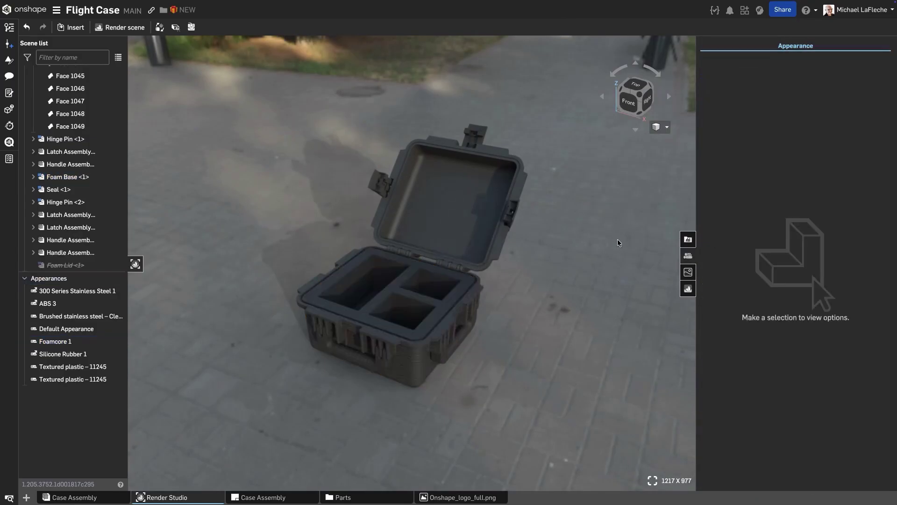
Render the scene at HD (1080) resolution.
click(688, 272)
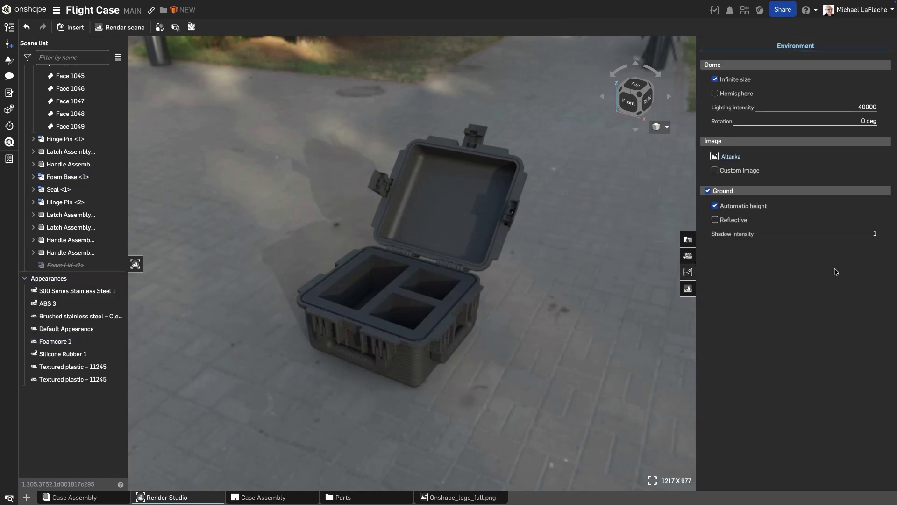
click(688, 288)
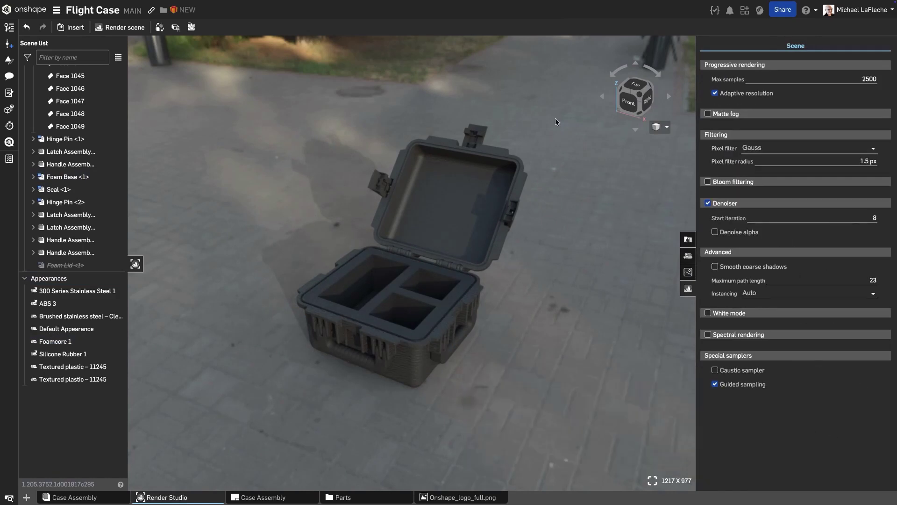
click(119, 27)
click(186, 68)
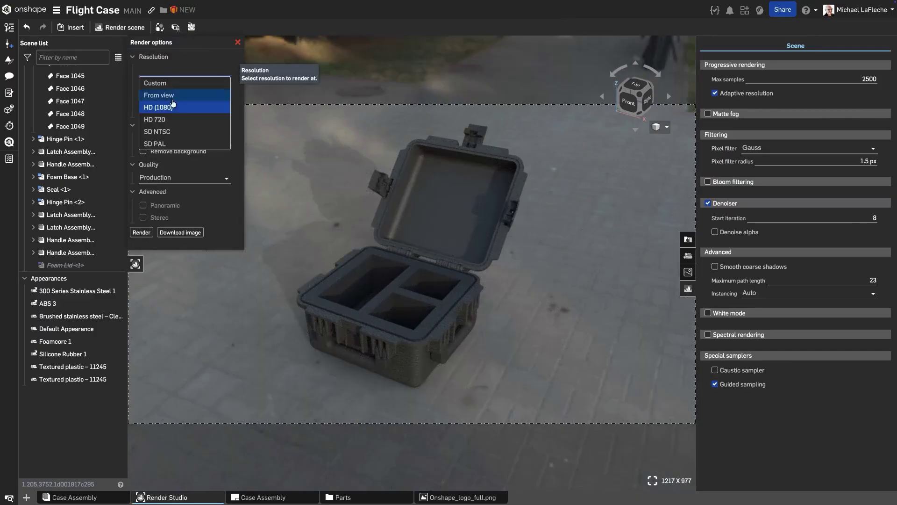
click(173, 106)
click(143, 233)
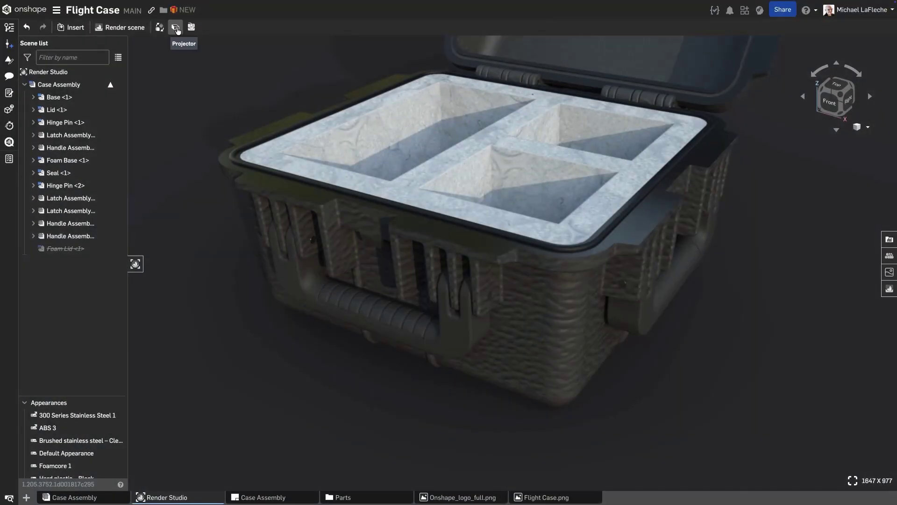
Add a Cubic texture projector on Base <1>, rotated -22.832° about Z.
click(175, 27)
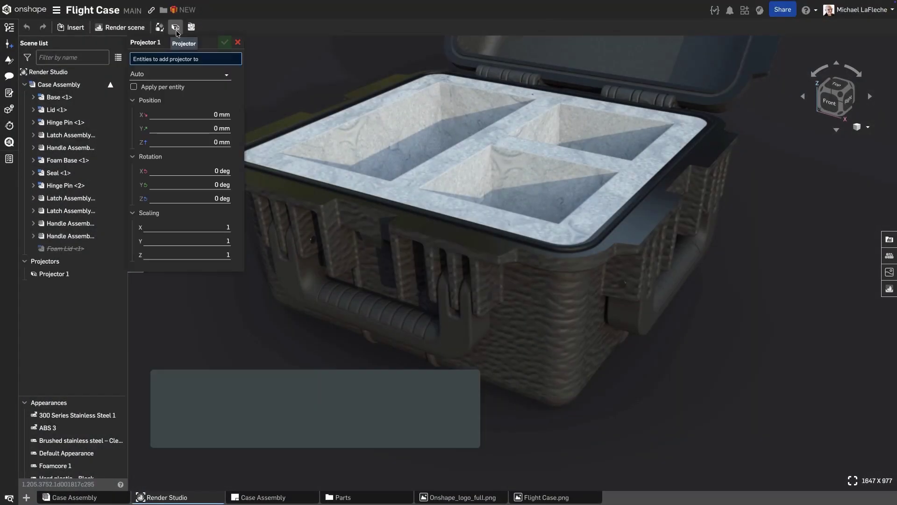
click(74, 99)
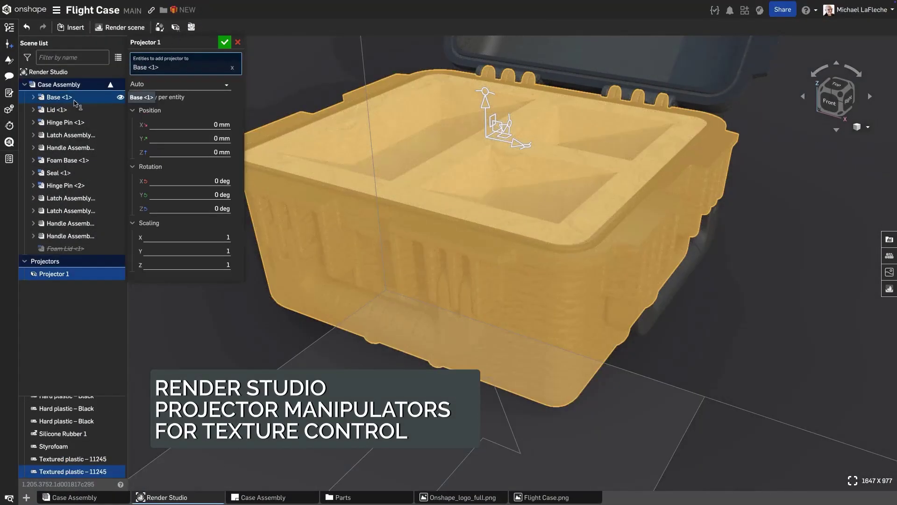
scroll(799, 343, down, 5)
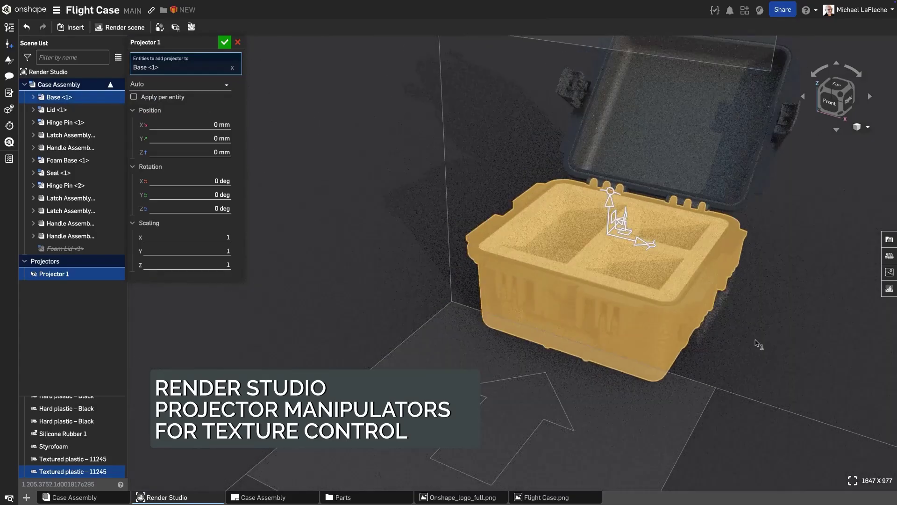
click(205, 84)
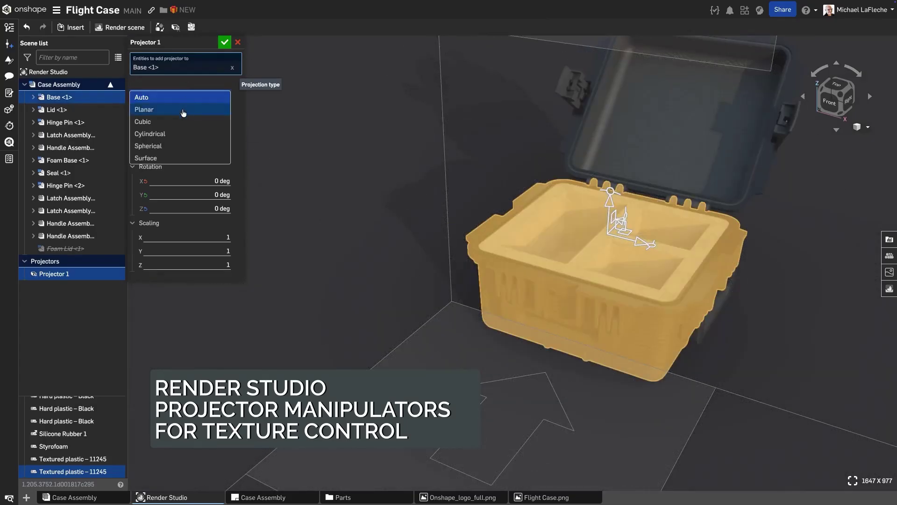
click(184, 119)
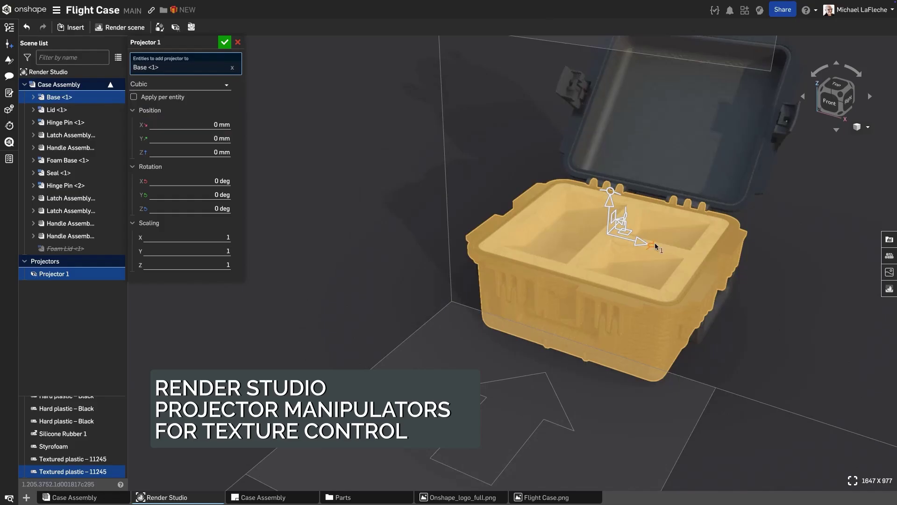
drag(652, 244, 735, 286)
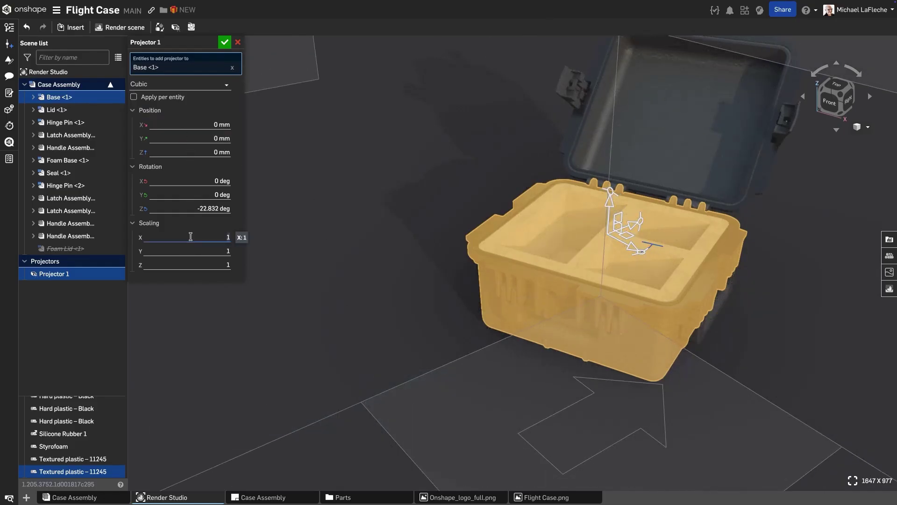
Set the projector's X, Y and Z scaling to 0.1 and accept it.
key(Tab)
text(.5)
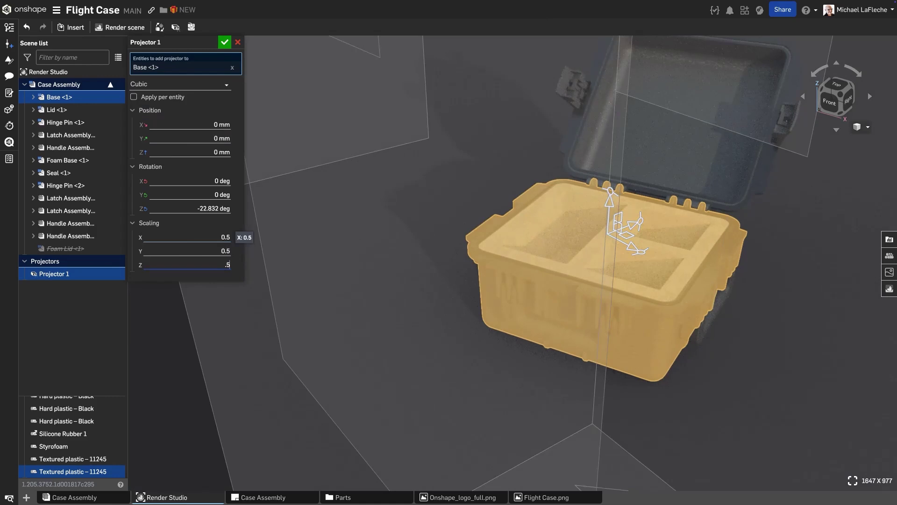
key(Return)
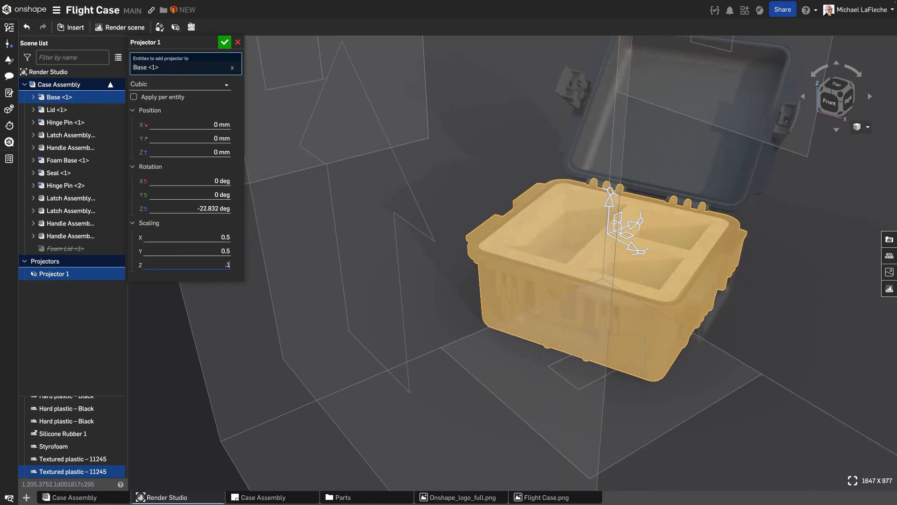
click(212, 236)
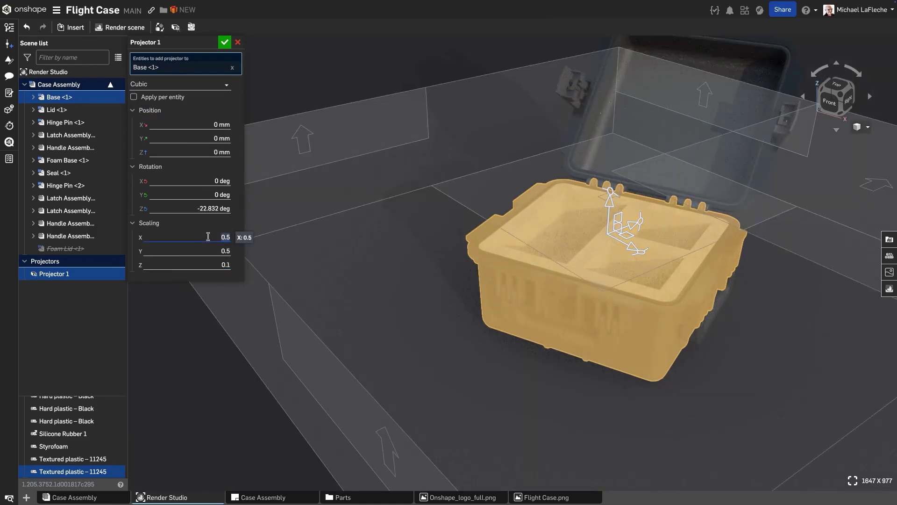
text(.1)
click(213, 251)
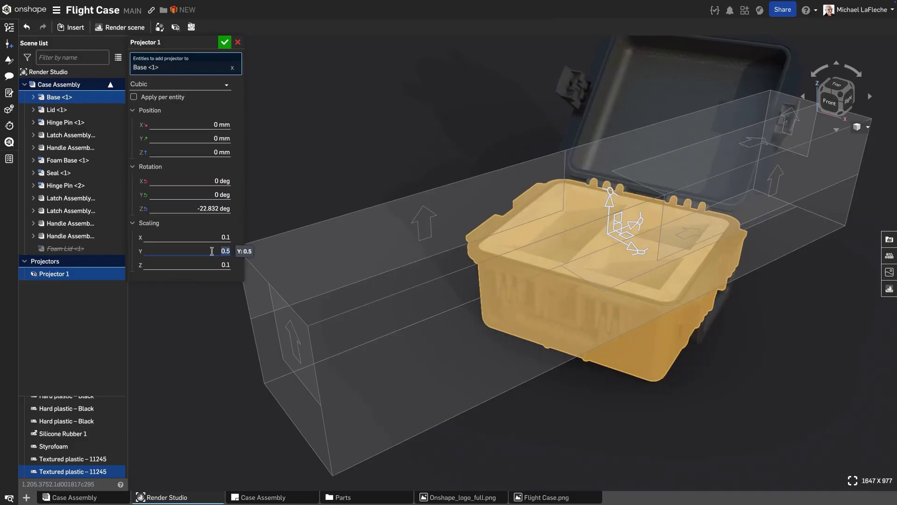
text(.1)
key(Return)
click(225, 42)
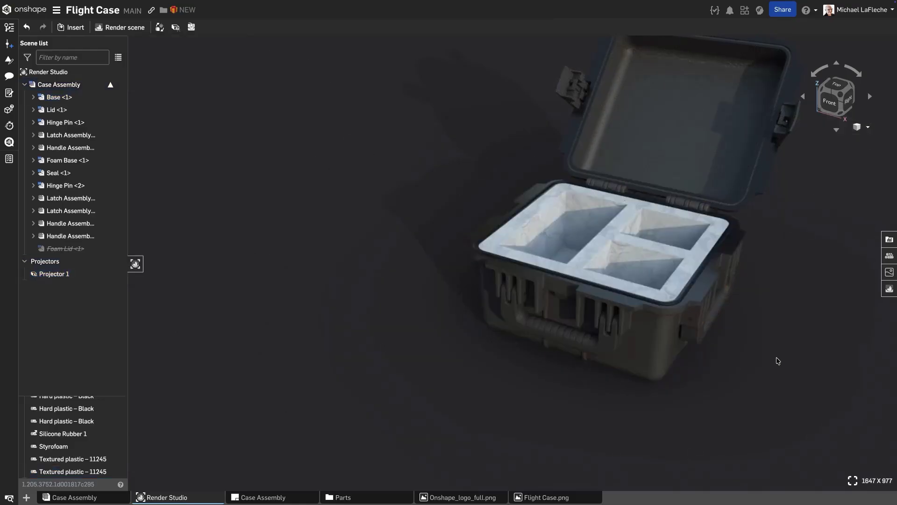
double_click(53, 274)
Change Projector 1's Z scaling to 0.5 and accept.
click(187, 286)
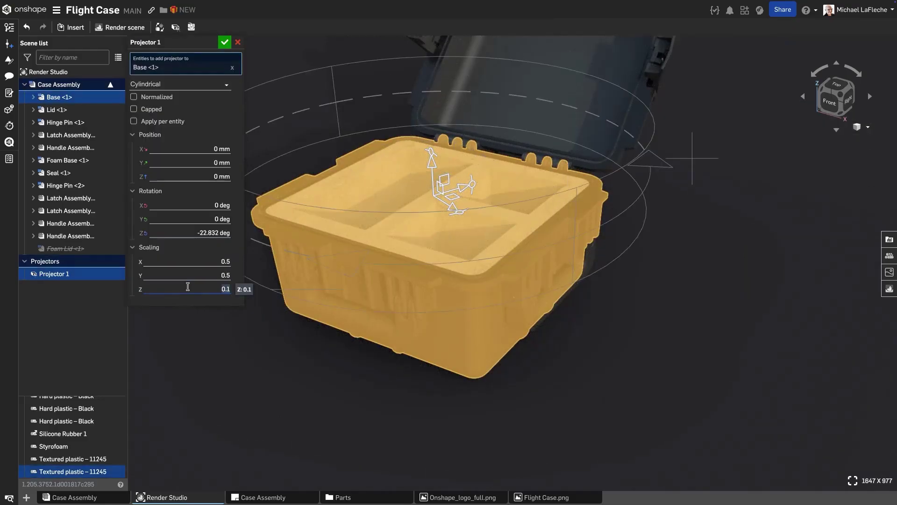
text(.5)
key(Return)
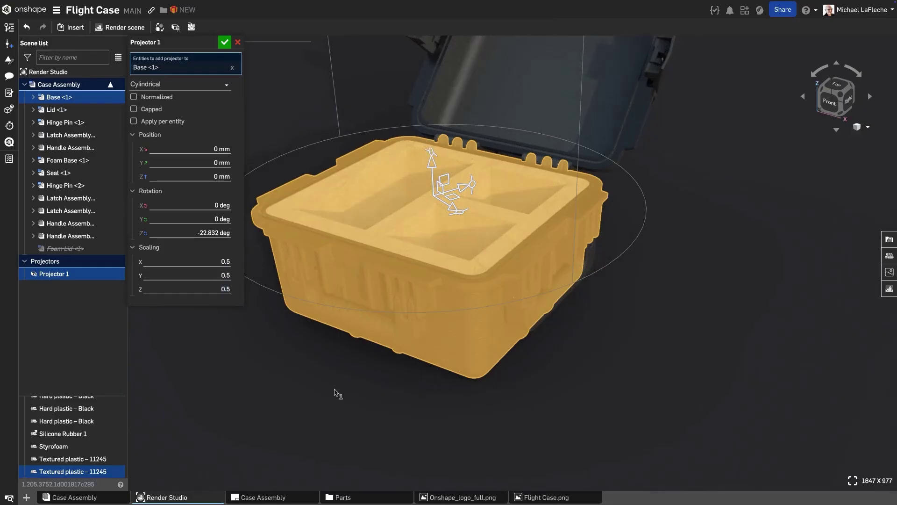
click(224, 42)
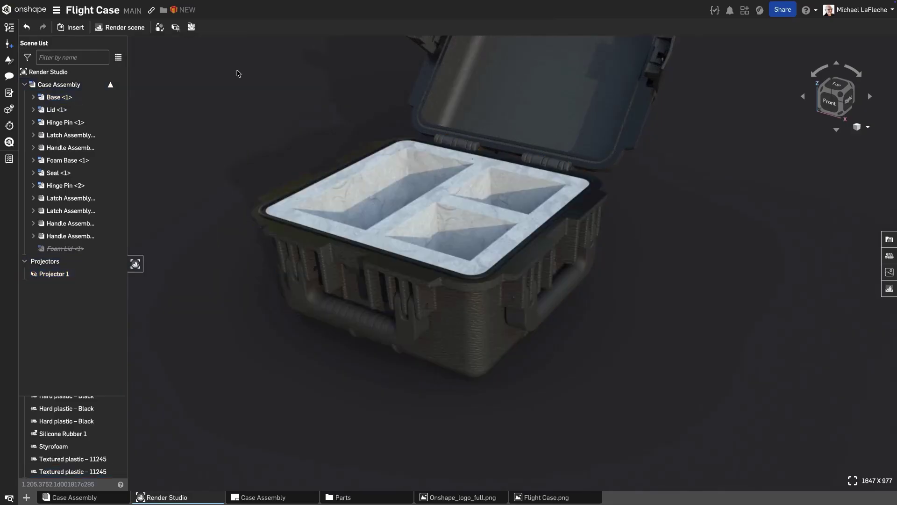
Make Projector 1 Spherical, shift it across the case lid, and set Y scaling to 1.
right_click(65, 275)
click(79, 285)
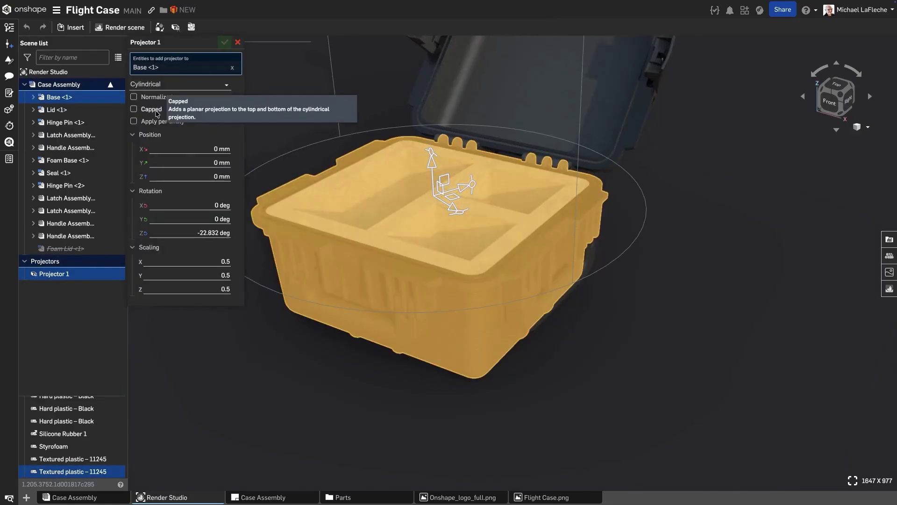
click(177, 84)
click(149, 146)
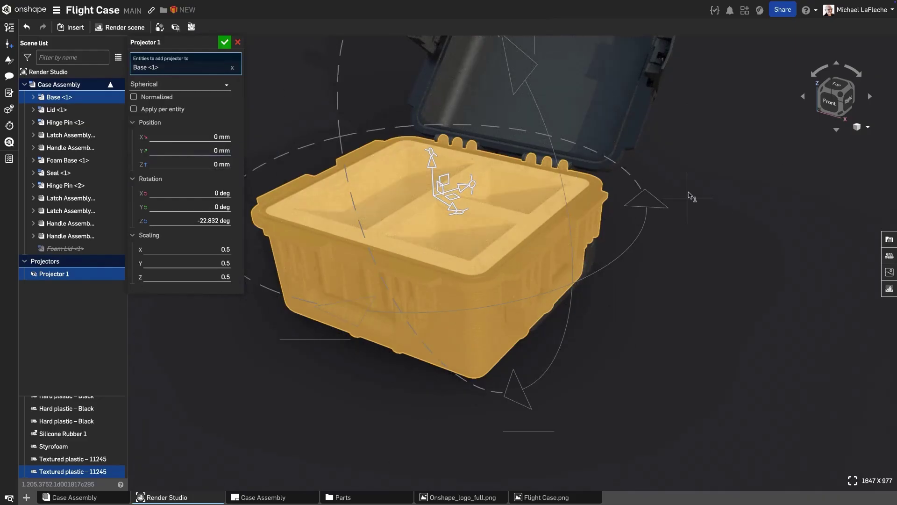
drag(445, 209, 459, 206)
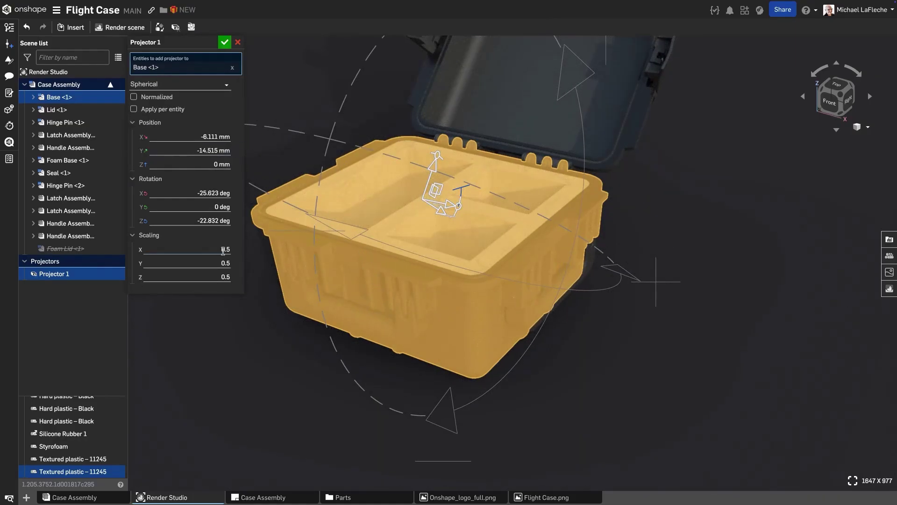
click(195, 262)
text(1)
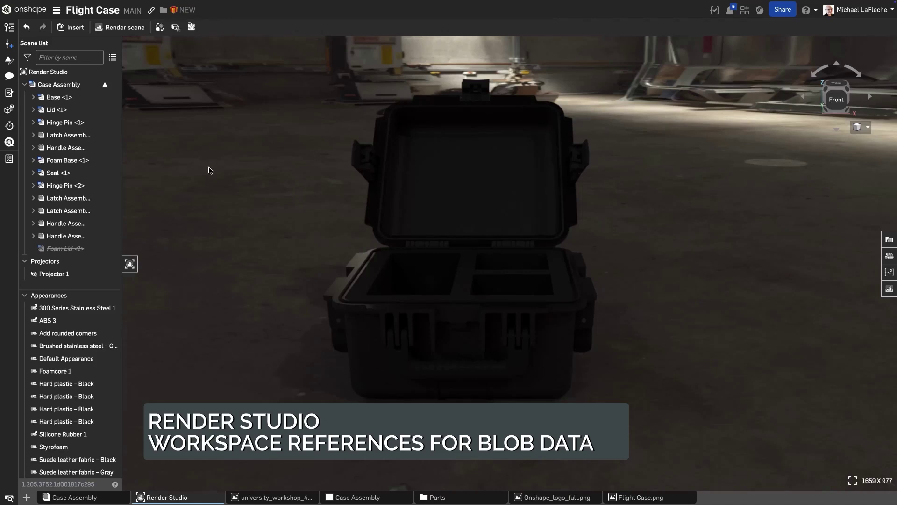
Update the university_workshop environment image to industrial_pipe_and_valve_02_4k.exr from Downloads.
right_click(255, 498)
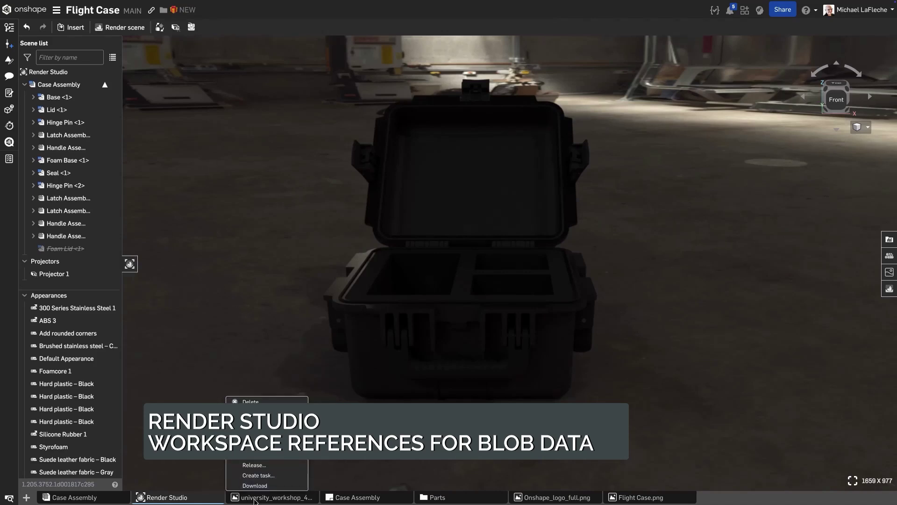
click(254, 454)
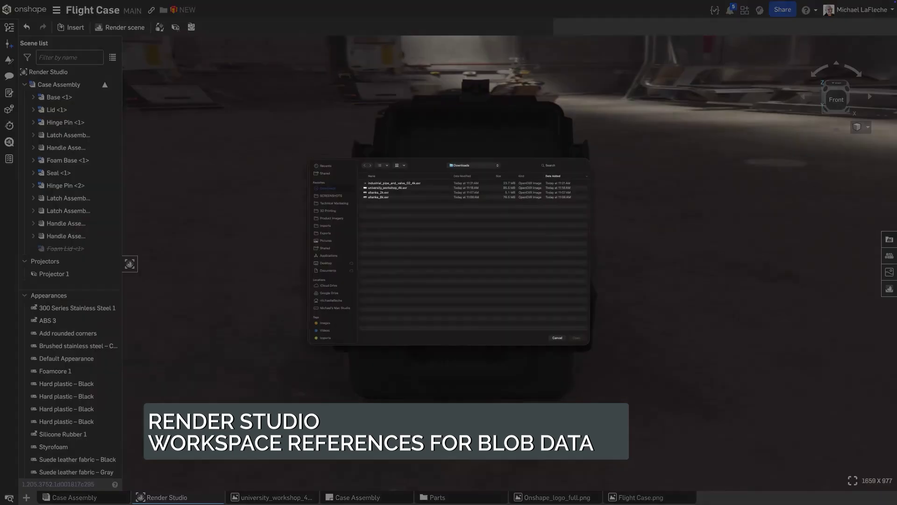
click(386, 185)
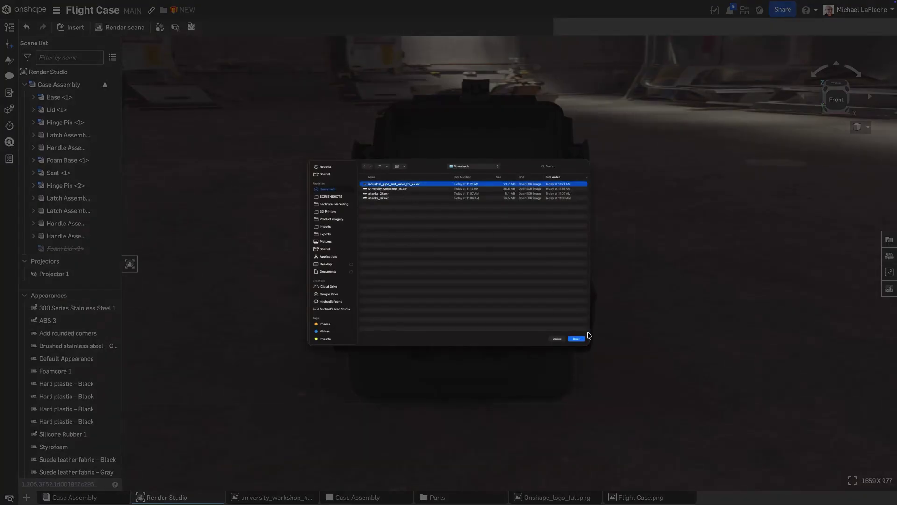
click(579, 339)
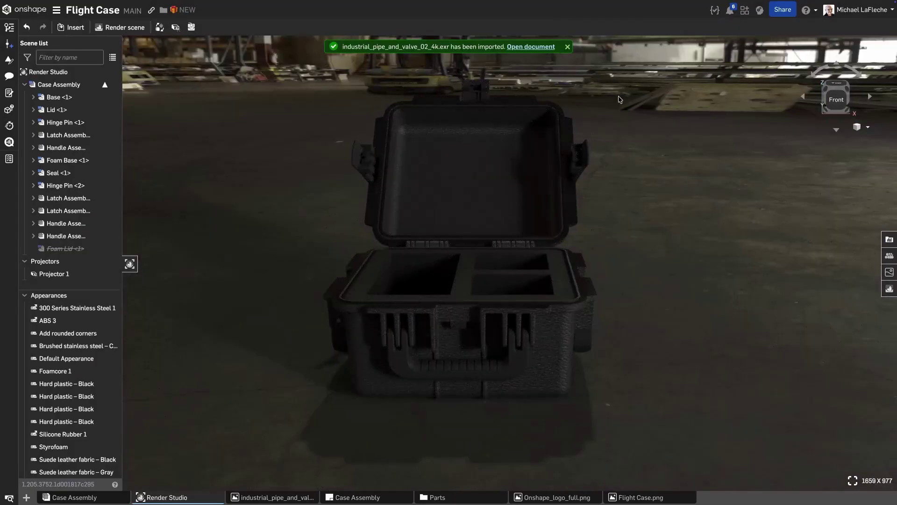
click(567, 47)
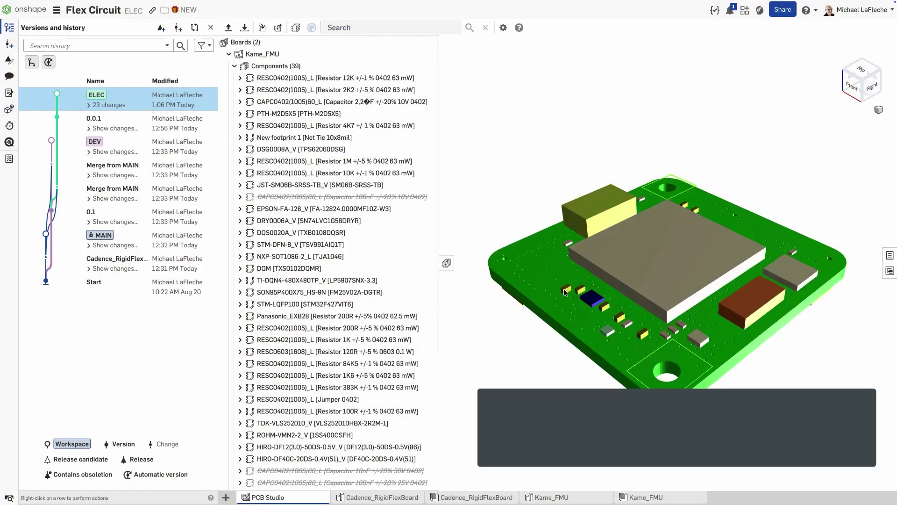
click(564, 291)
right_click(306, 104)
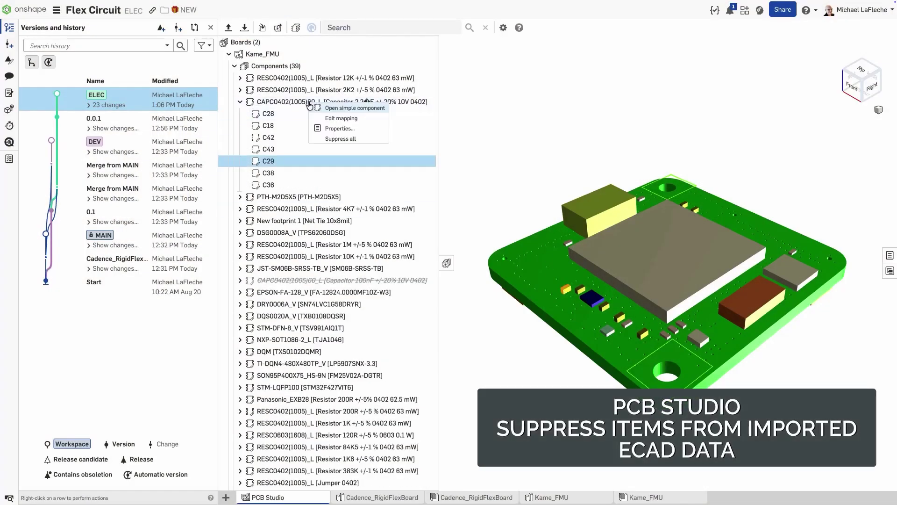
click(334, 139)
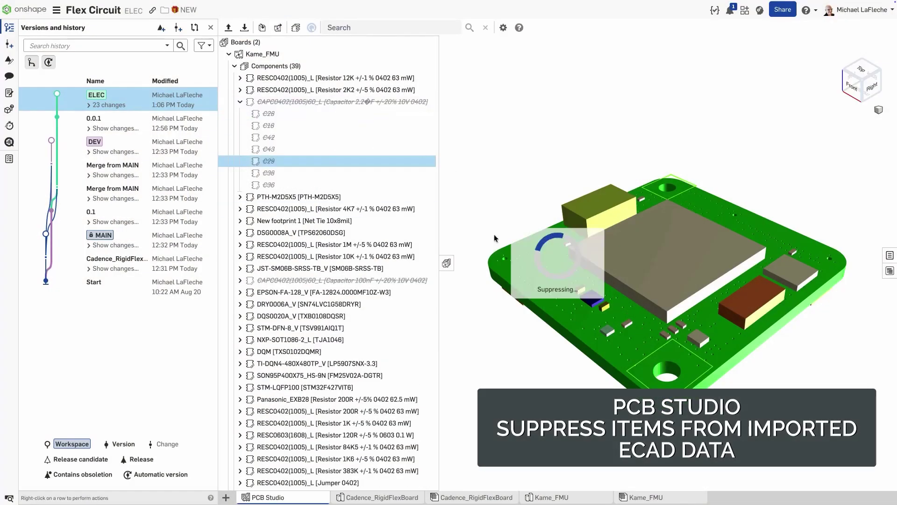
click(592, 298)
right_click(295, 251)
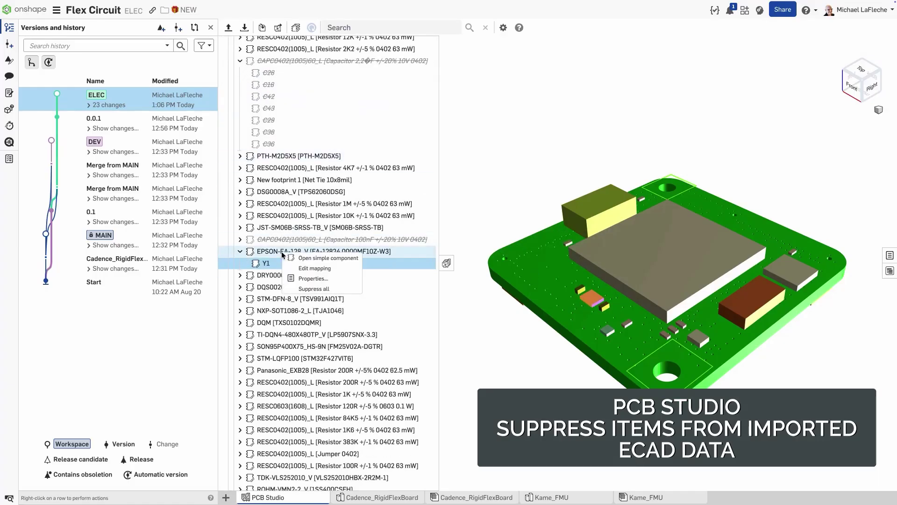
click(349, 276)
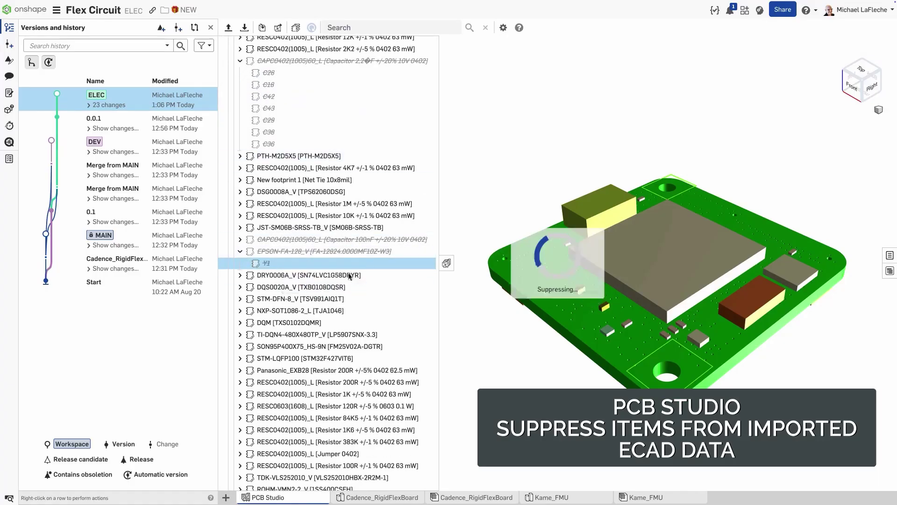
click(571, 125)
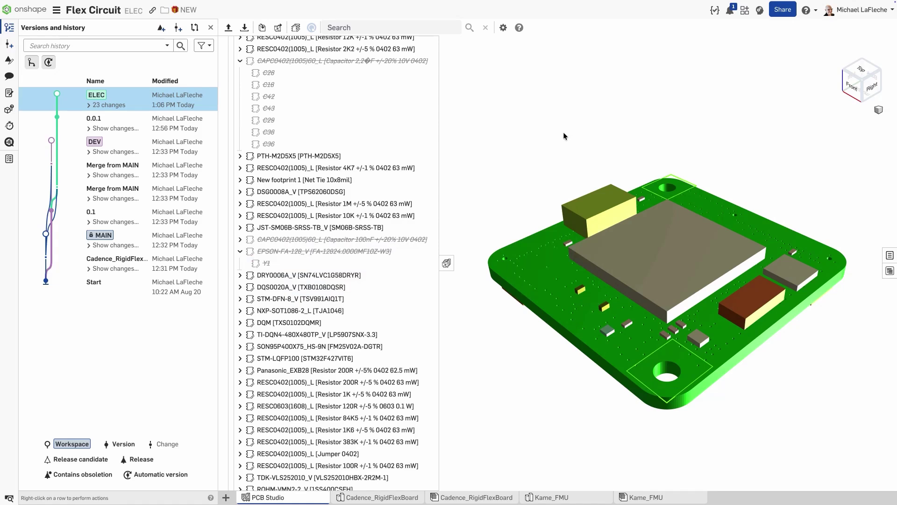
scroll(284, 114, up, 1)
right_click(286, 104)
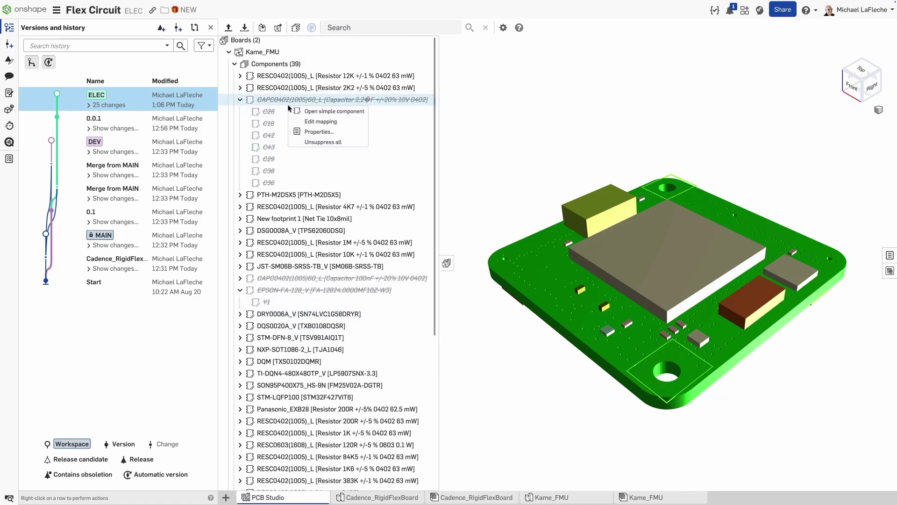
click(303, 143)
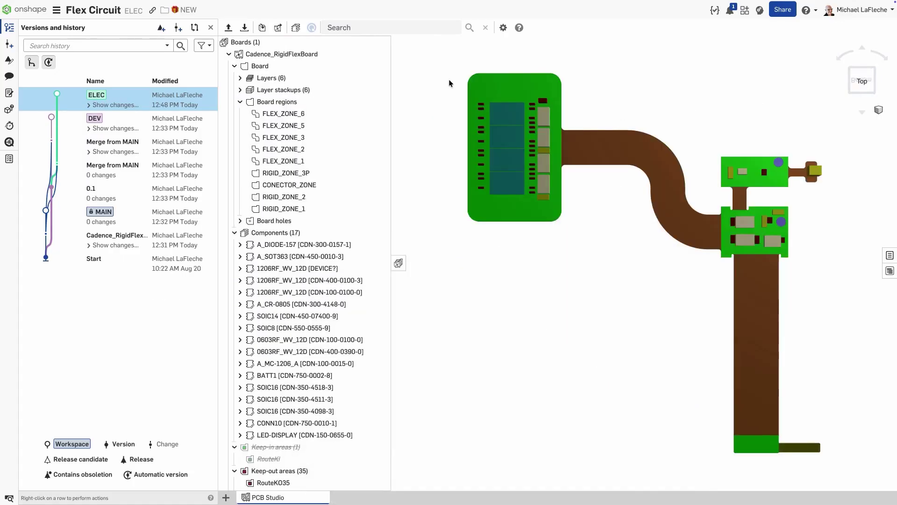
Search the tree for 1206RF and suppress all three 1206RF_WV_12D component groups.
click(406, 27)
text(12)
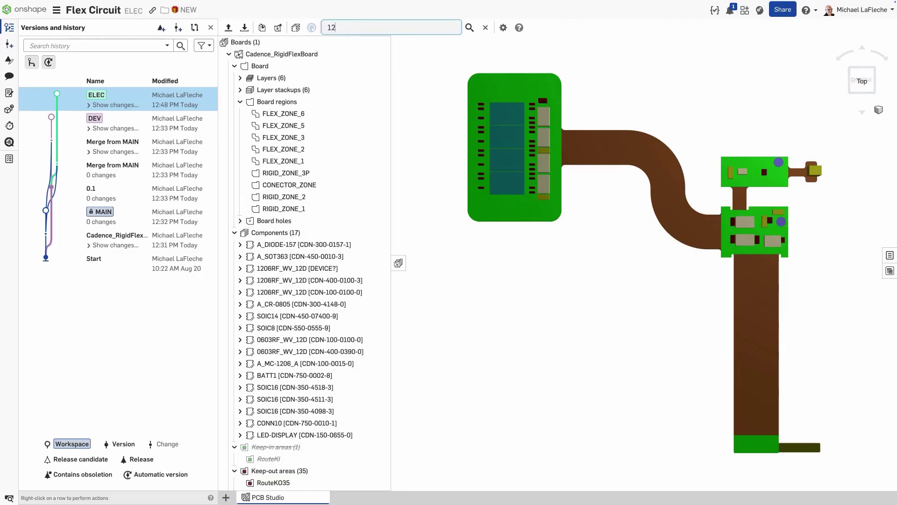
text(06RF)
key(Return)
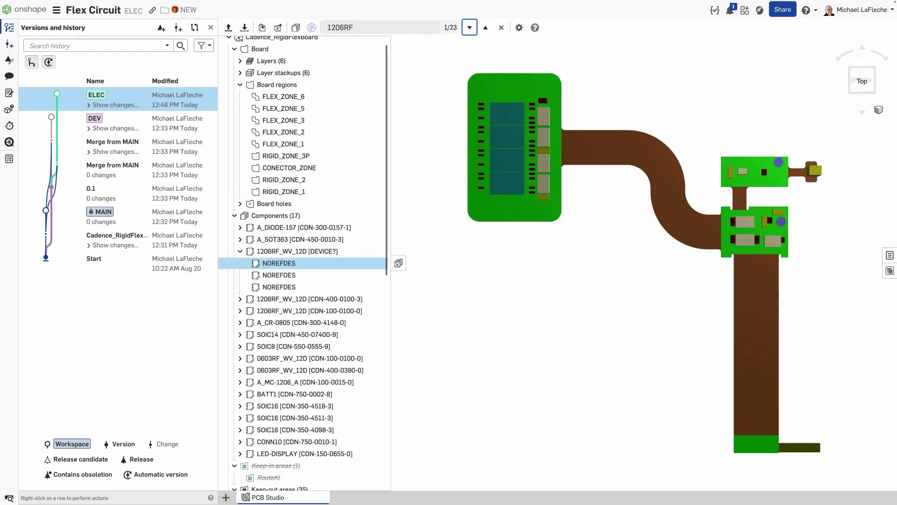
right_click(293, 269)
click(292, 284)
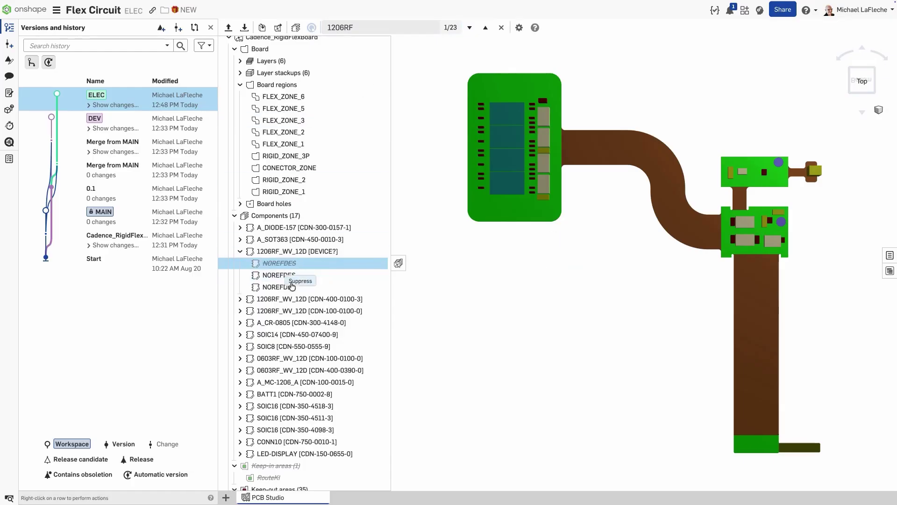
right_click(282, 252)
click(311, 289)
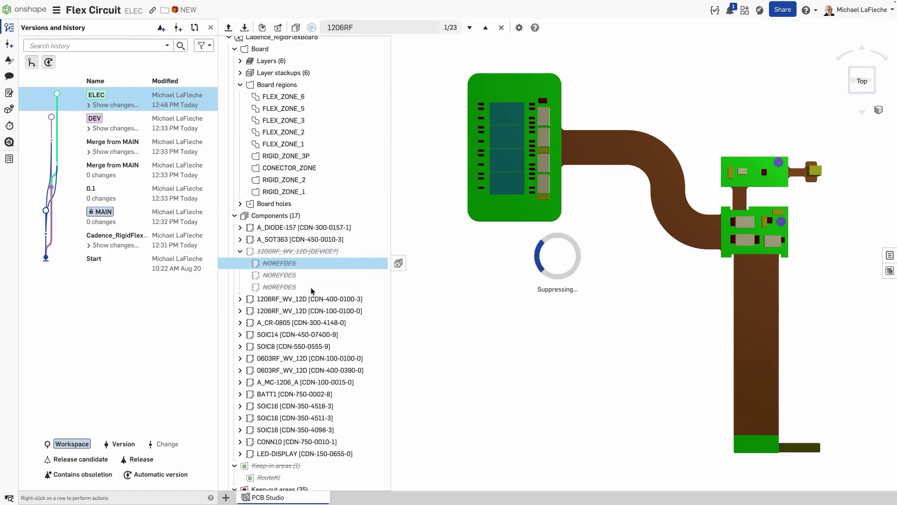
right_click(300, 299)
click(318, 323)
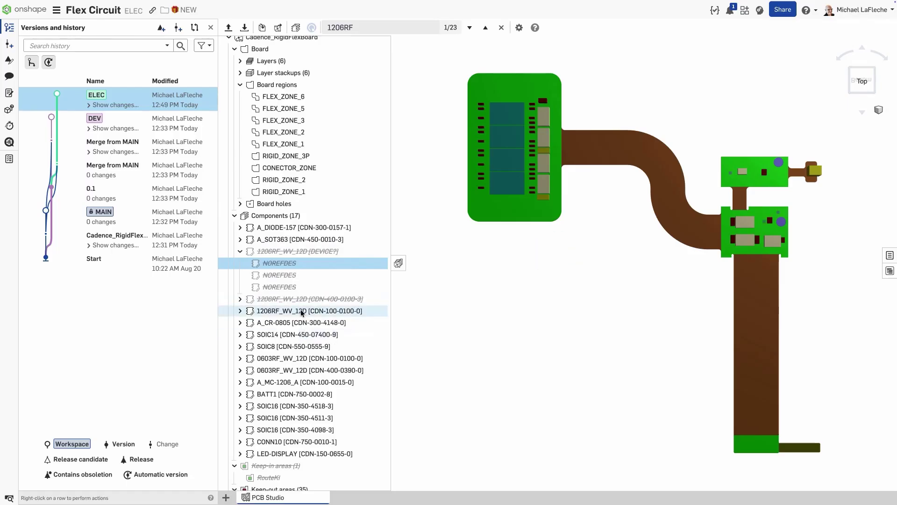
right_click(302, 312)
click(327, 347)
Suppress both 0603RF_WV_12D component groups and their resistors.
right_click(292, 410)
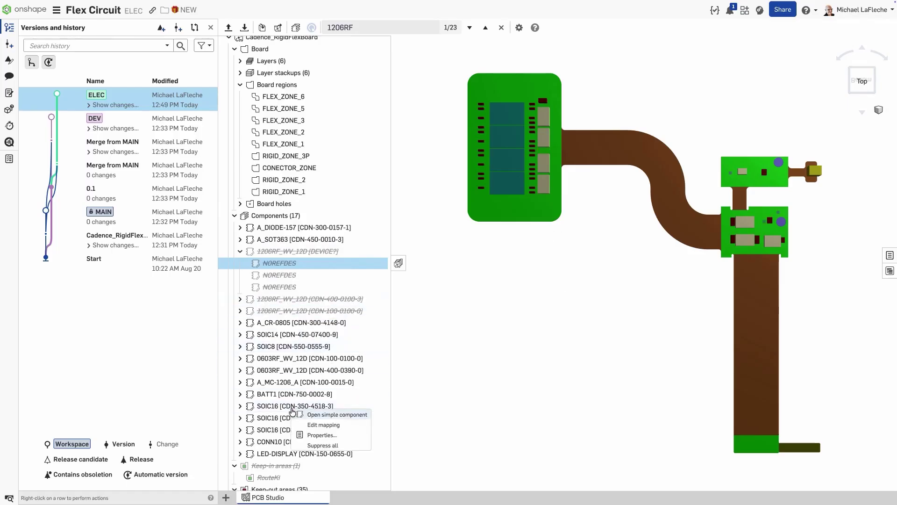
click(550, 325)
click(480, 191)
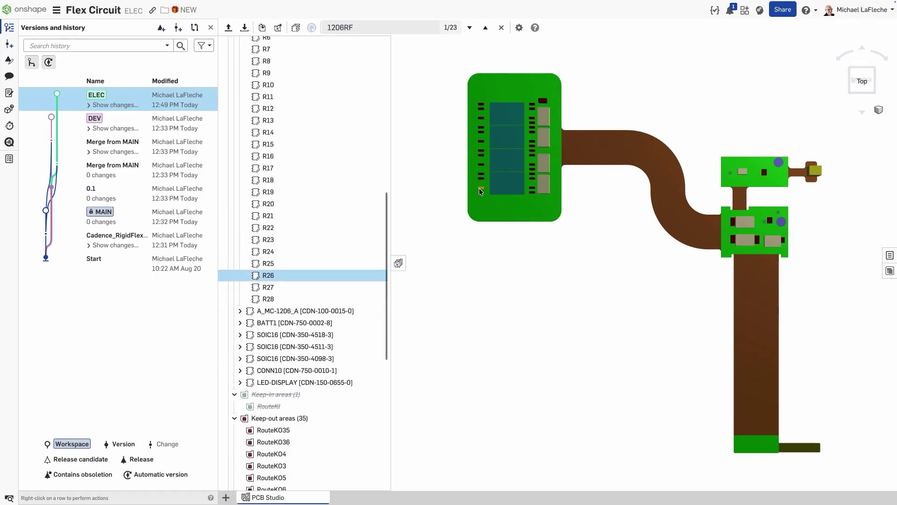
scroll(285, 232, up, 6)
right_click(284, 232)
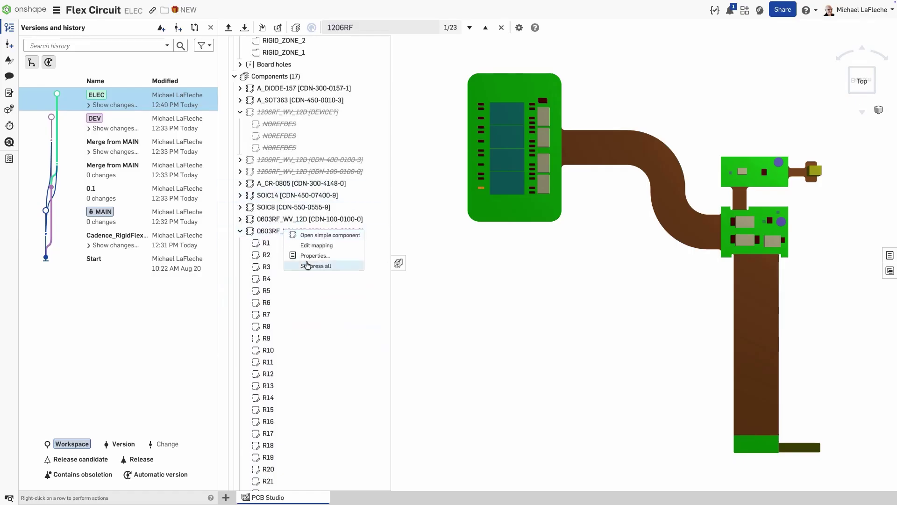
click(299, 265)
right_click(290, 218)
click(342, 254)
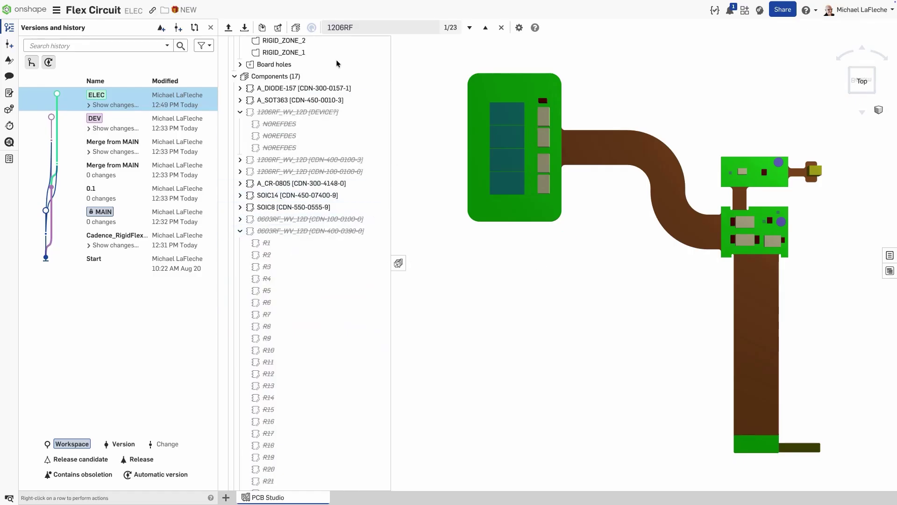
Create the Cadence_RigidFlexBoard assembly, inspect it with Instances collapsed, and return to PCB Studio.
click(277, 27)
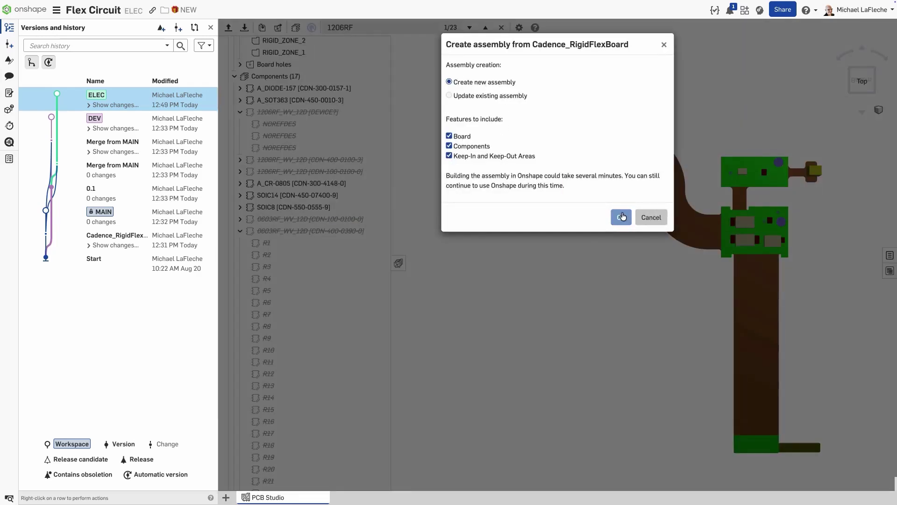
click(621, 217)
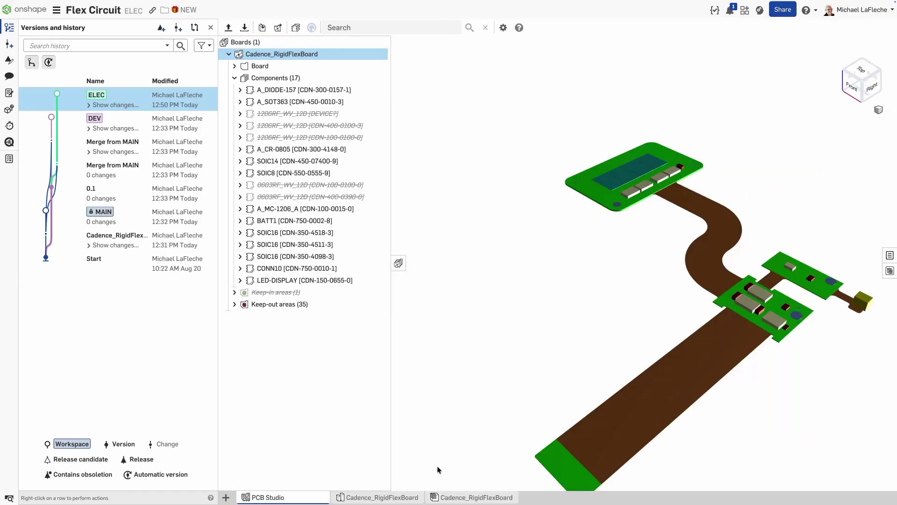
click(444, 497)
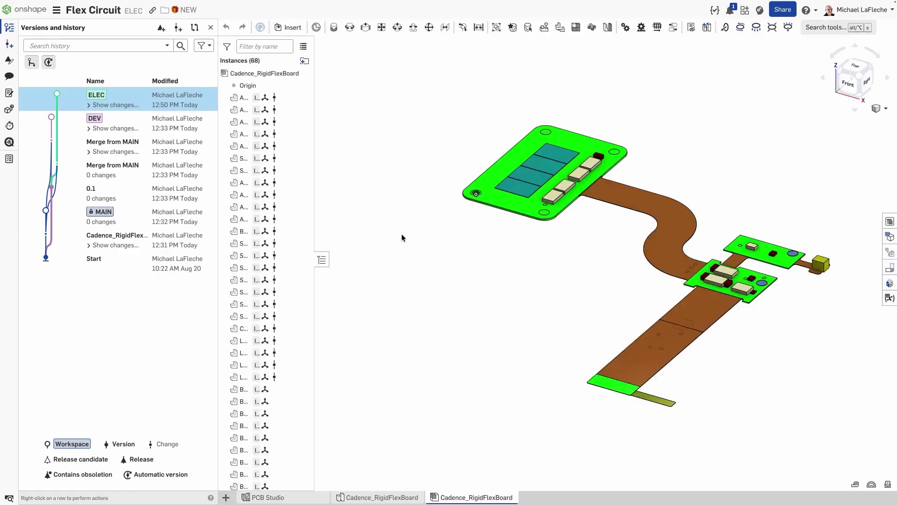
click(321, 259)
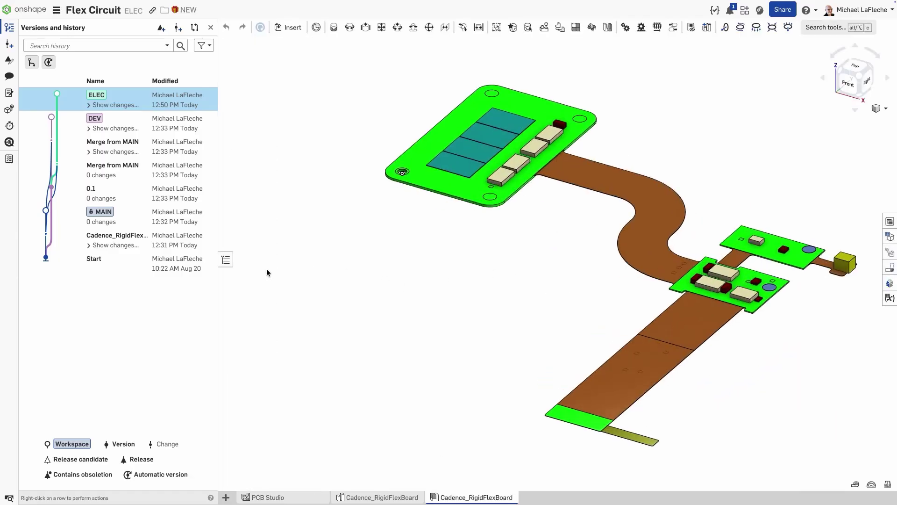
click(268, 496)
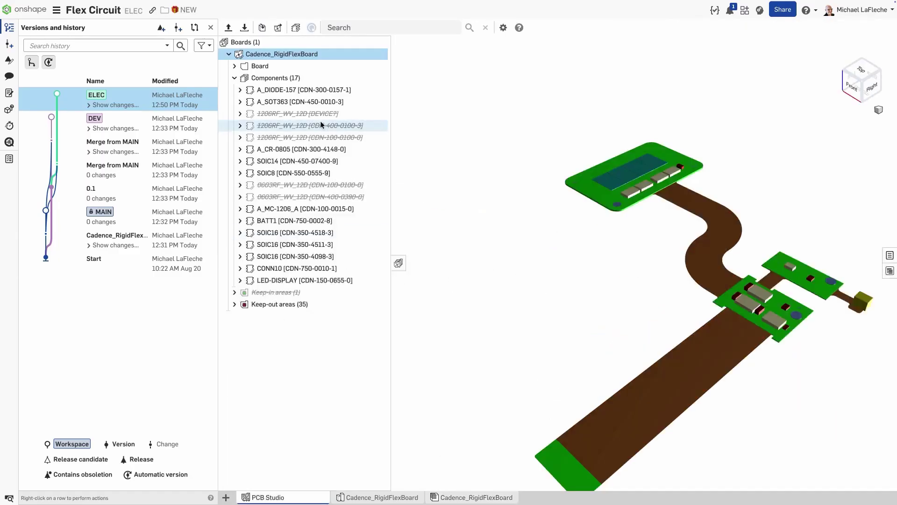
Unsuppress both suppressed 0603RF_WV_12D components in the board item list.
right_click(306, 189)
click(308, 196)
right_click(308, 186)
click(328, 195)
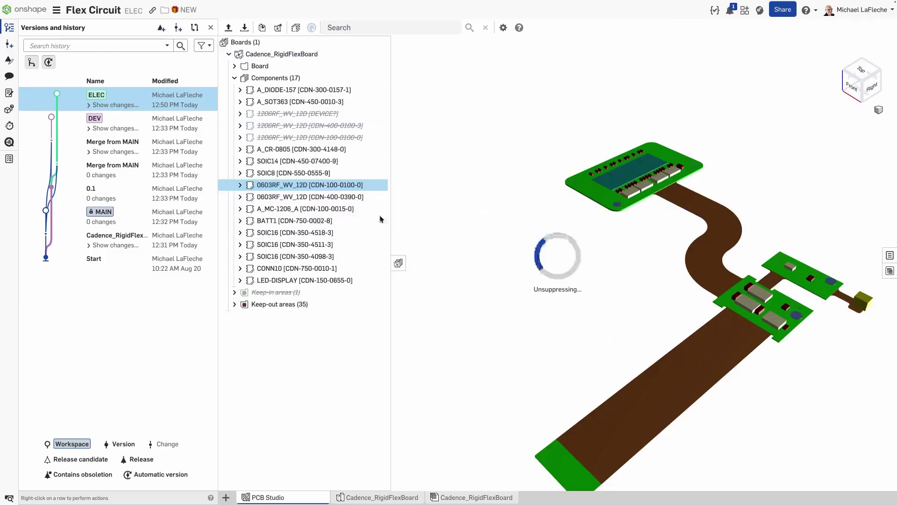
Push the board changes into the existing Cadence_RigidFlexBoard assembly and open it.
click(296, 30)
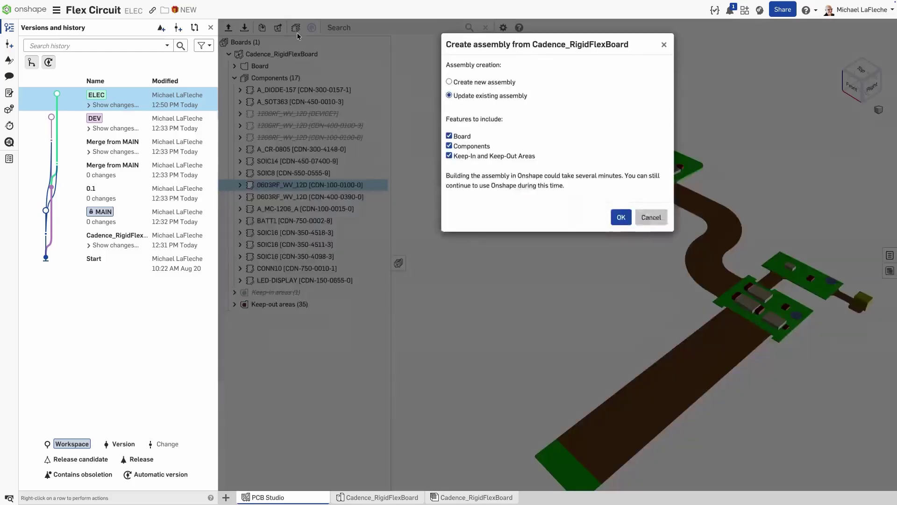
click(620, 216)
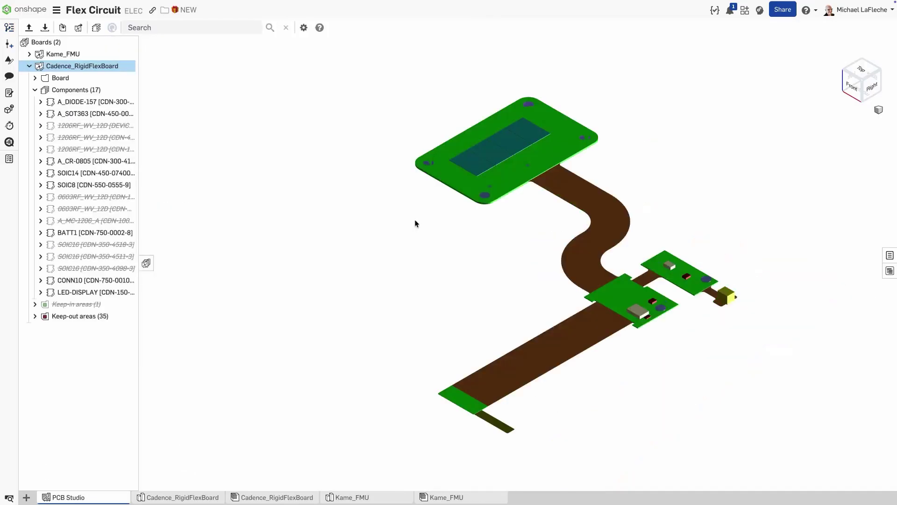
click(264, 496)
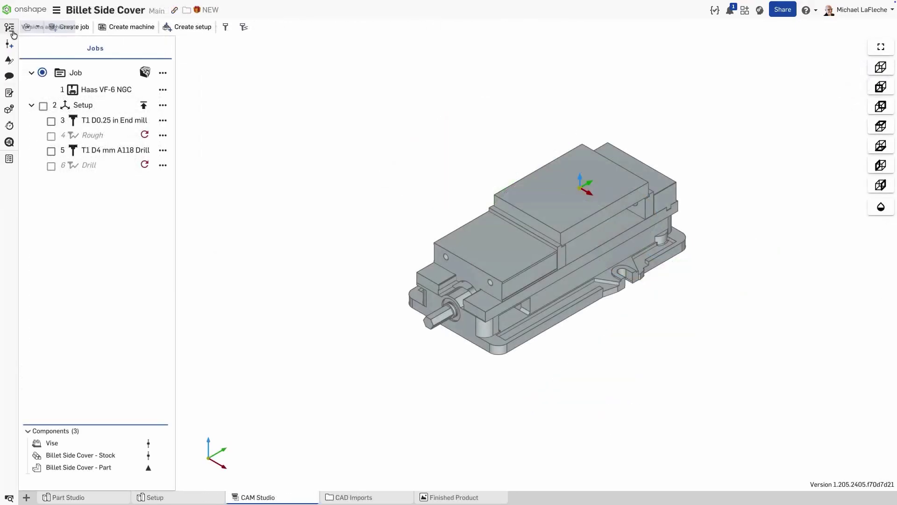
Open the ECO-002789A version, enable the Rough and Drill operations, and preview the Rough toolpath.
click(12, 30)
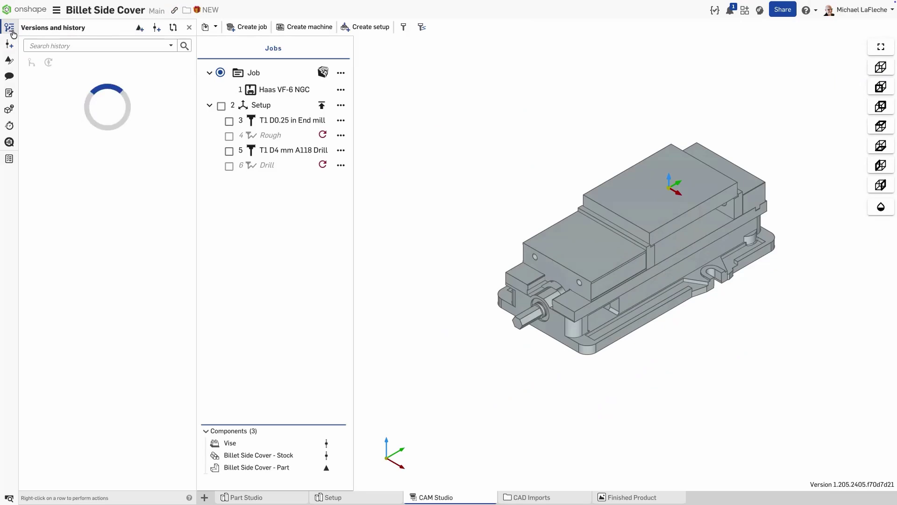
click(154, 120)
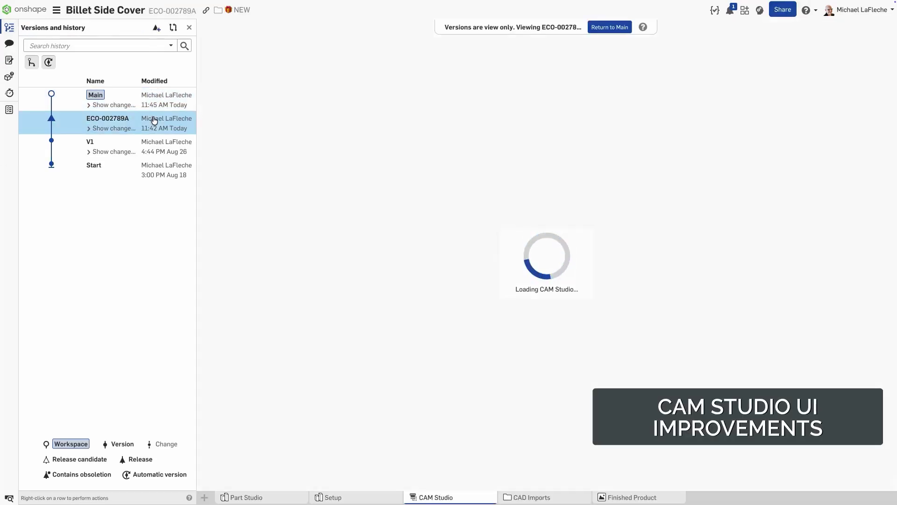
click(229, 136)
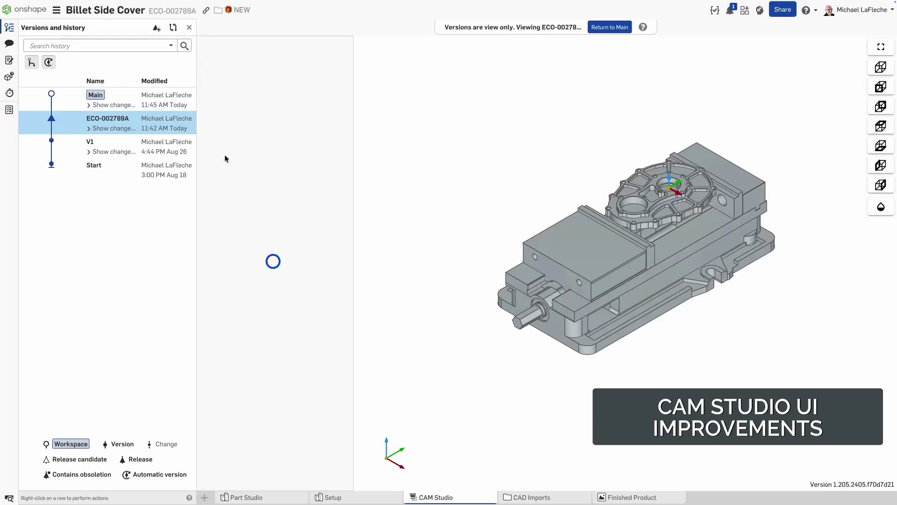
click(229, 167)
click(324, 135)
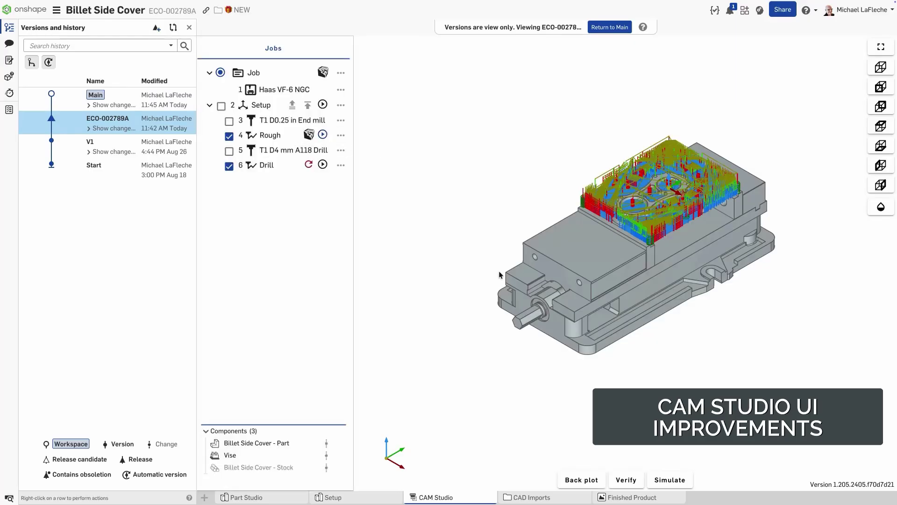
Verify and play the machining simulation with Rough hidden, then return to Main.
click(627, 480)
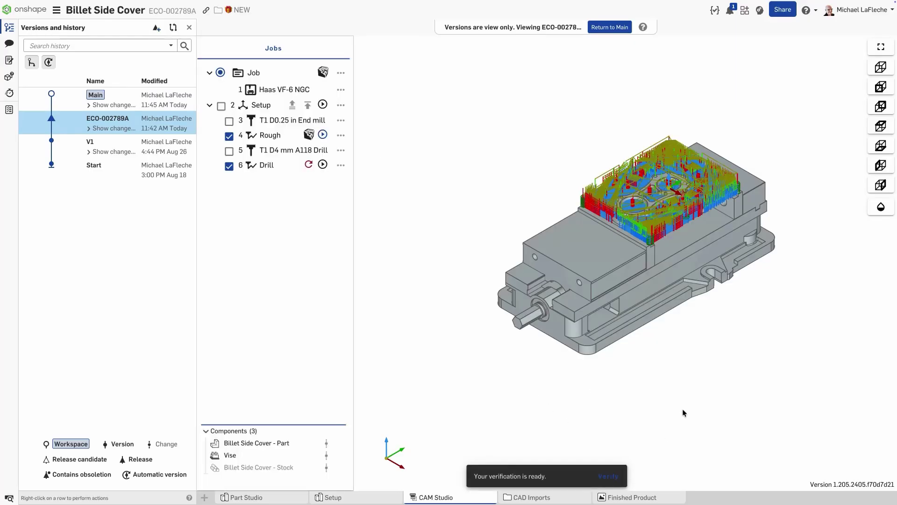
click(601, 476)
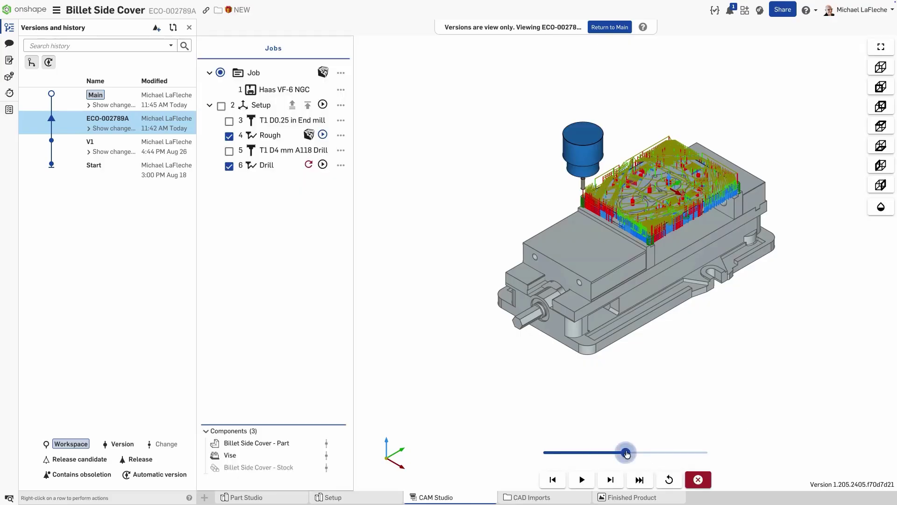
click(582, 478)
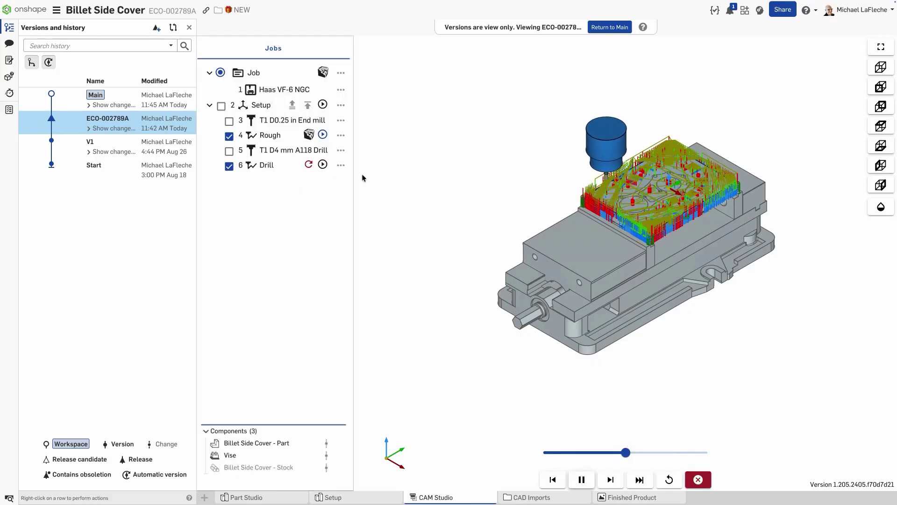
click(229, 136)
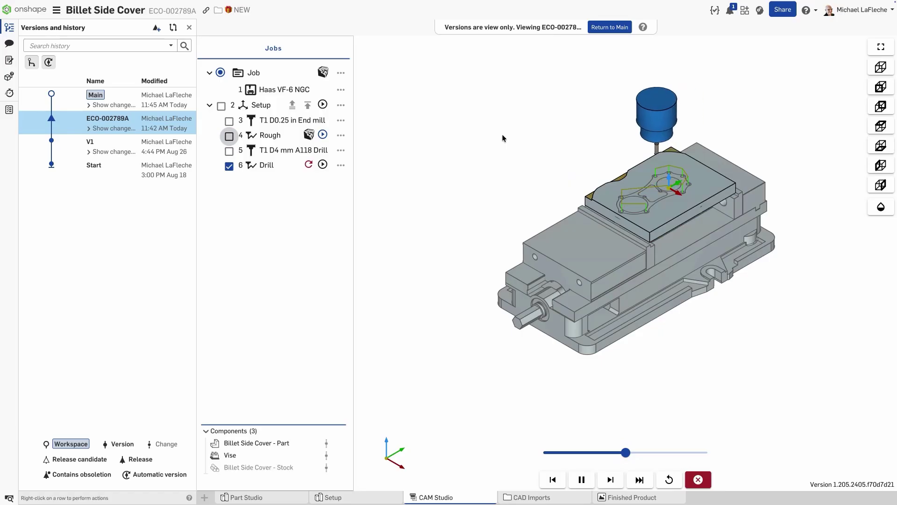
drag(627, 452, 683, 453)
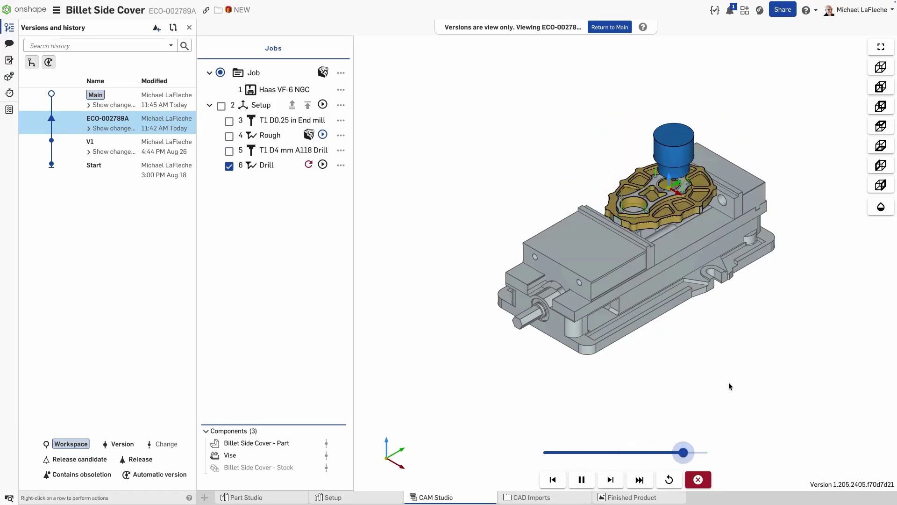
click(699, 478)
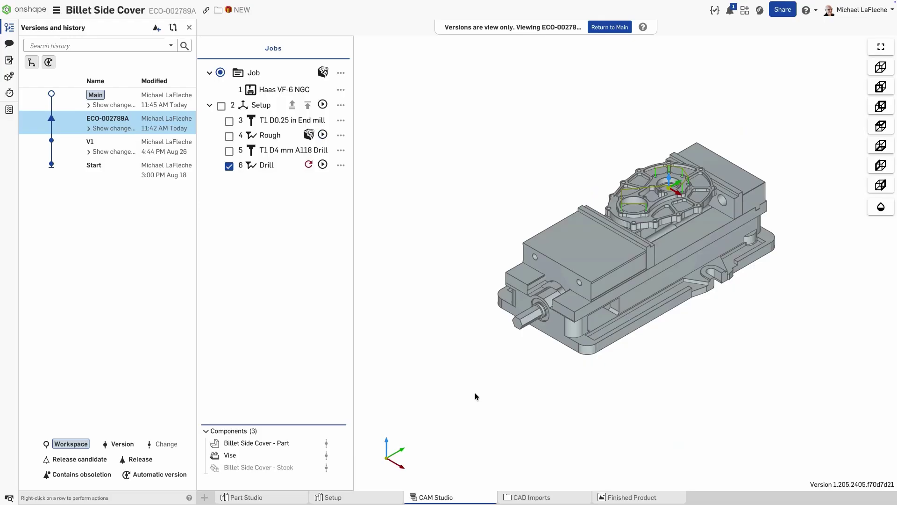
click(154, 99)
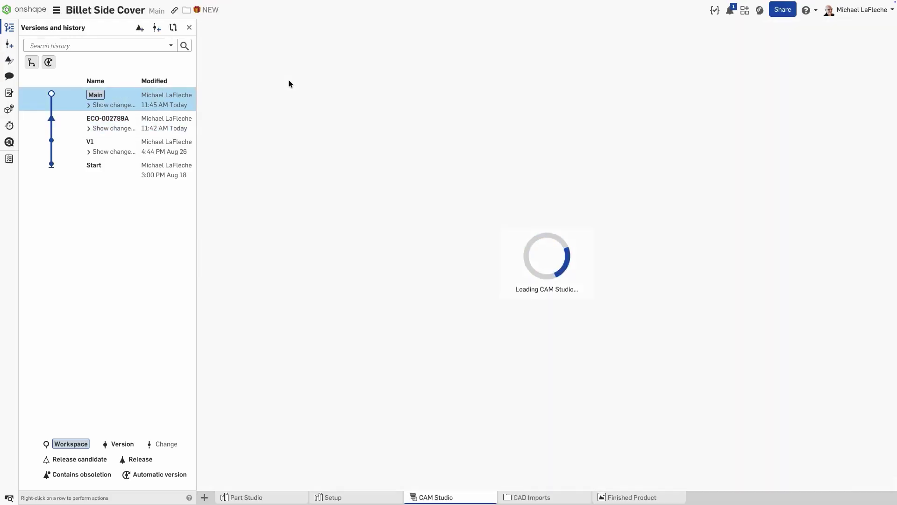
Delete and confirm removal of the Billet Side Cover - Stock component, then choose Delete Setup.
click(190, 27)
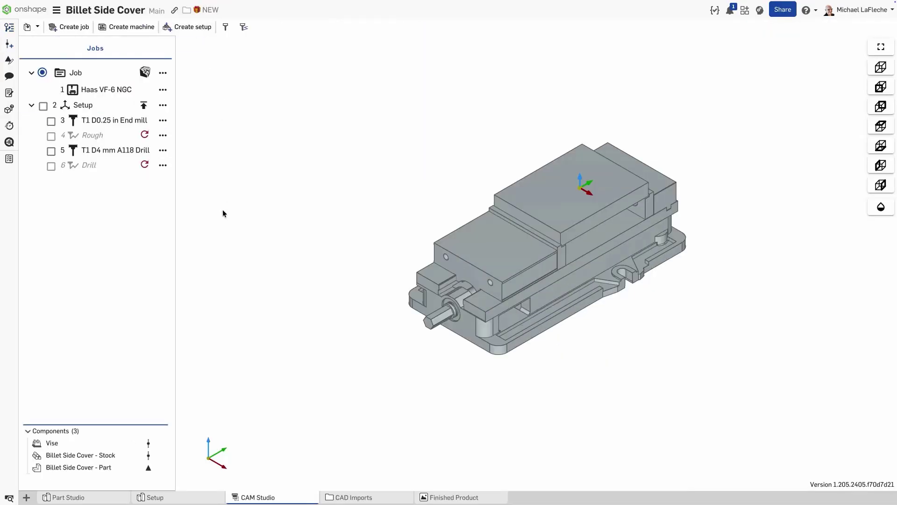
right_click(113, 454)
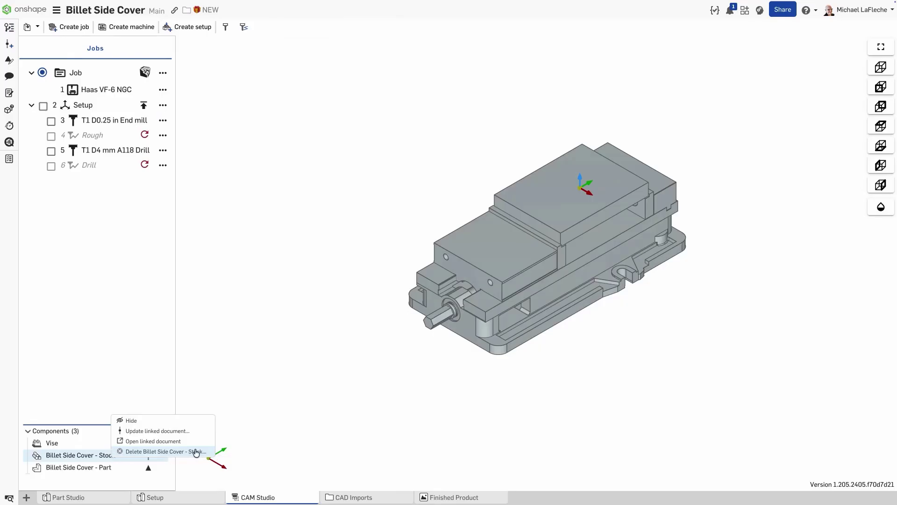
click(169, 451)
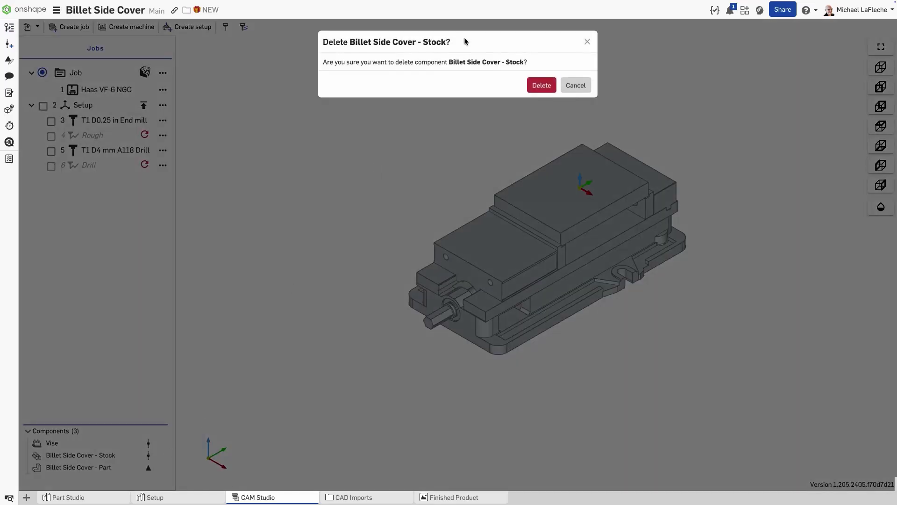
click(532, 86)
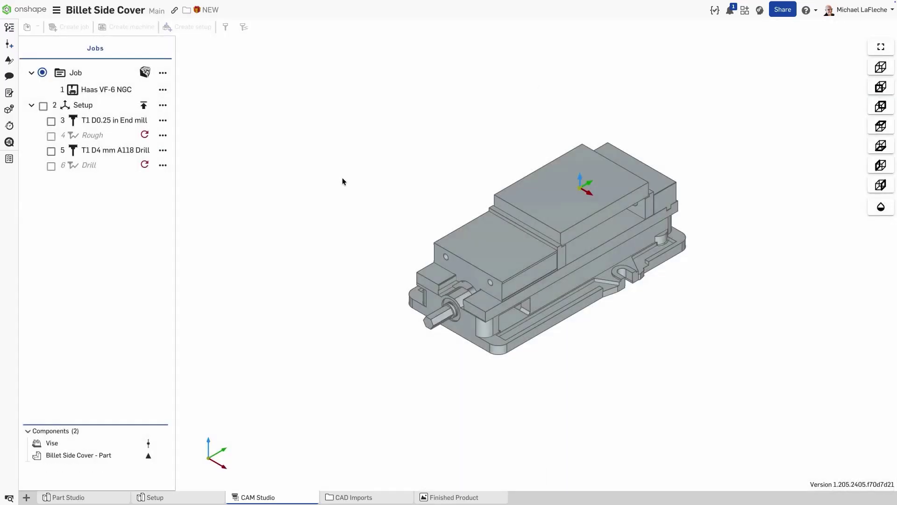
click(164, 106)
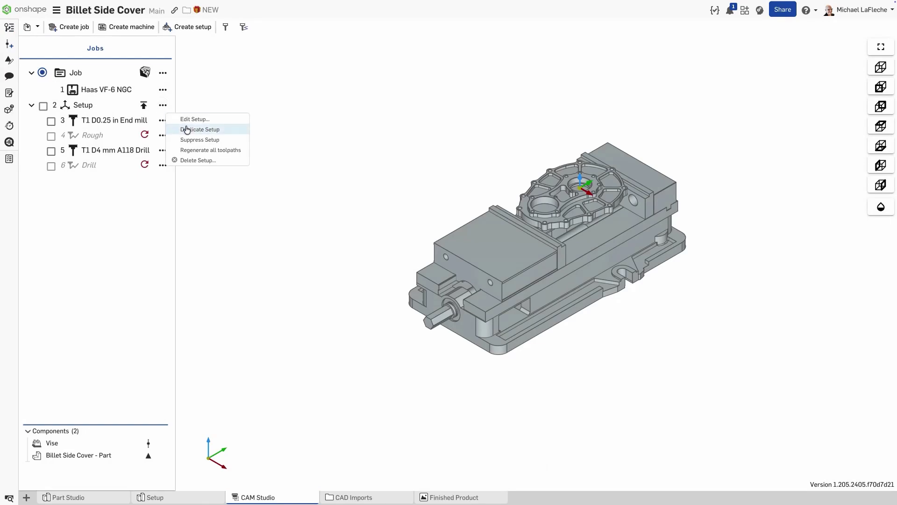
click(197, 159)
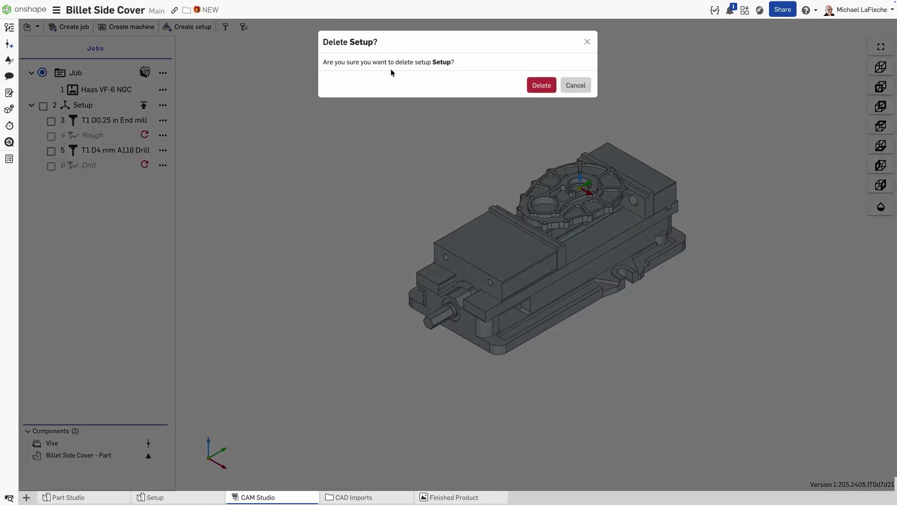